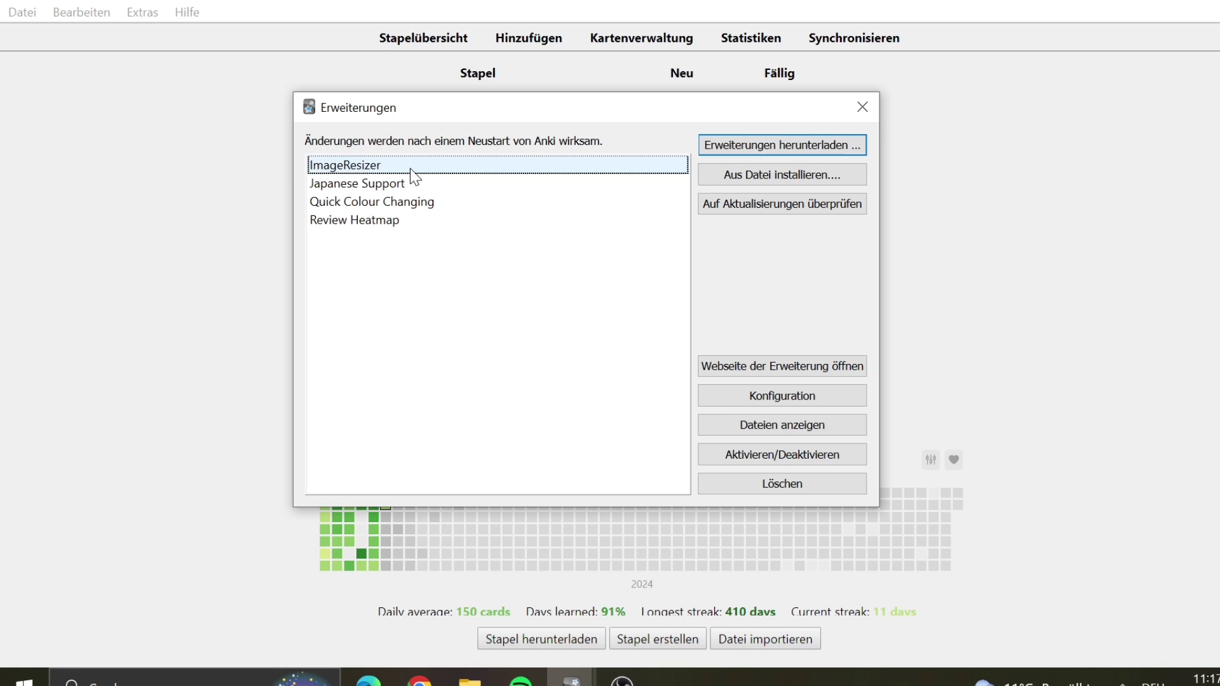
Inspect the configuration settings of the ImageResizer add-on and close them without changes.
click(809, 400)
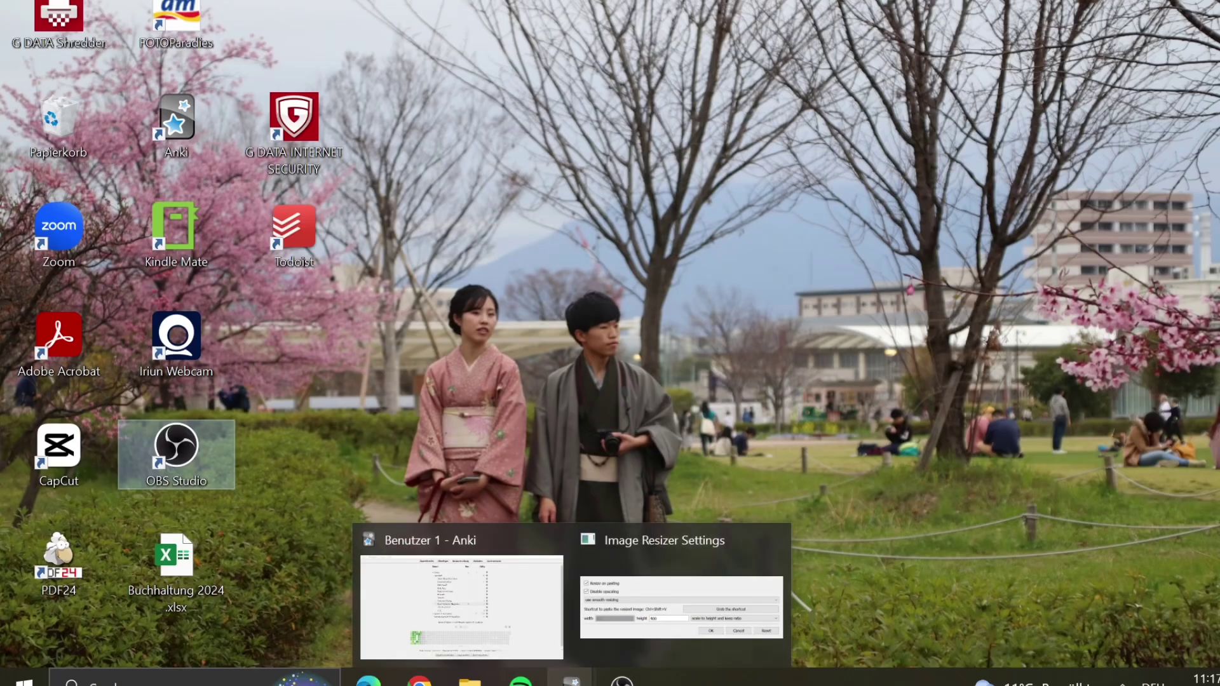
click(668, 614)
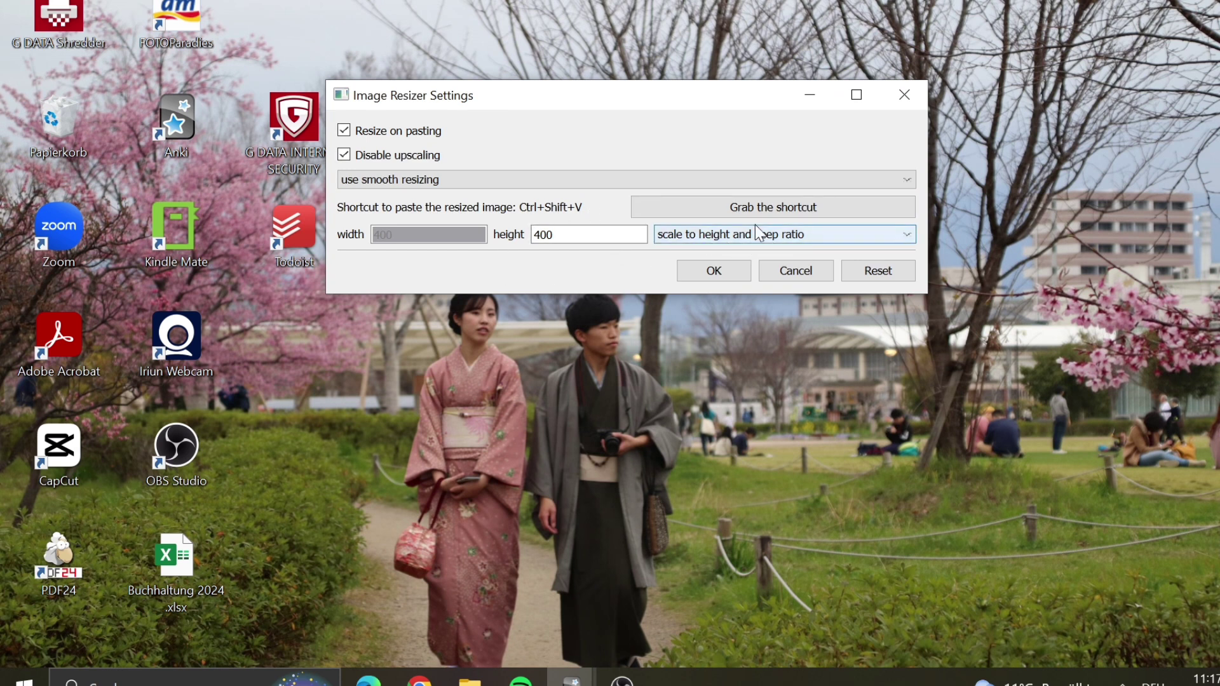
click(918, 81)
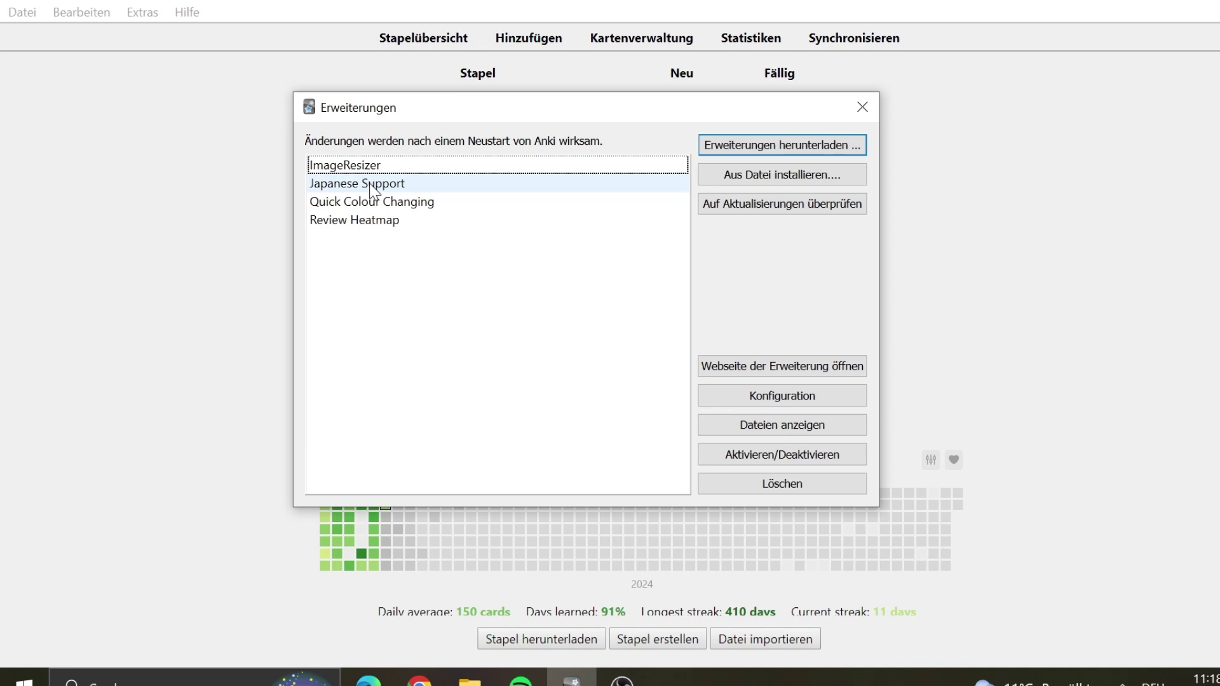
Go through the Japanese Support, Quick Colour Changing and Review Heatmap add-ons in the list, ending back at the deck overview.
click(459, 188)
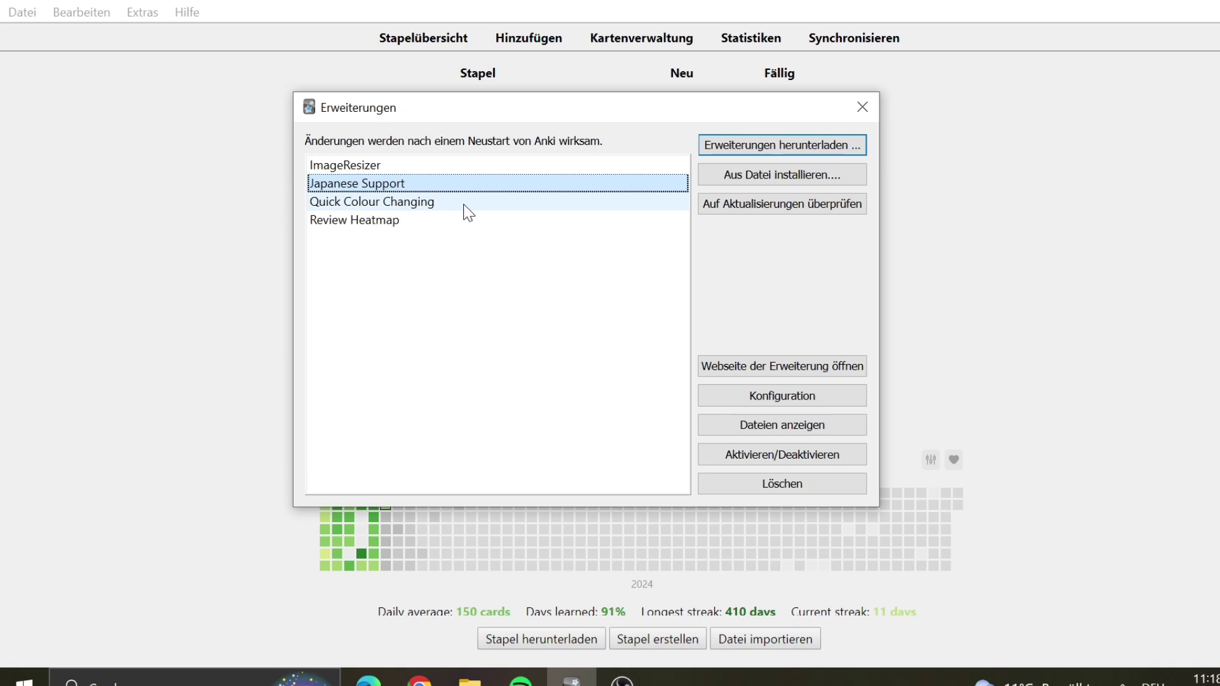
click(468, 203)
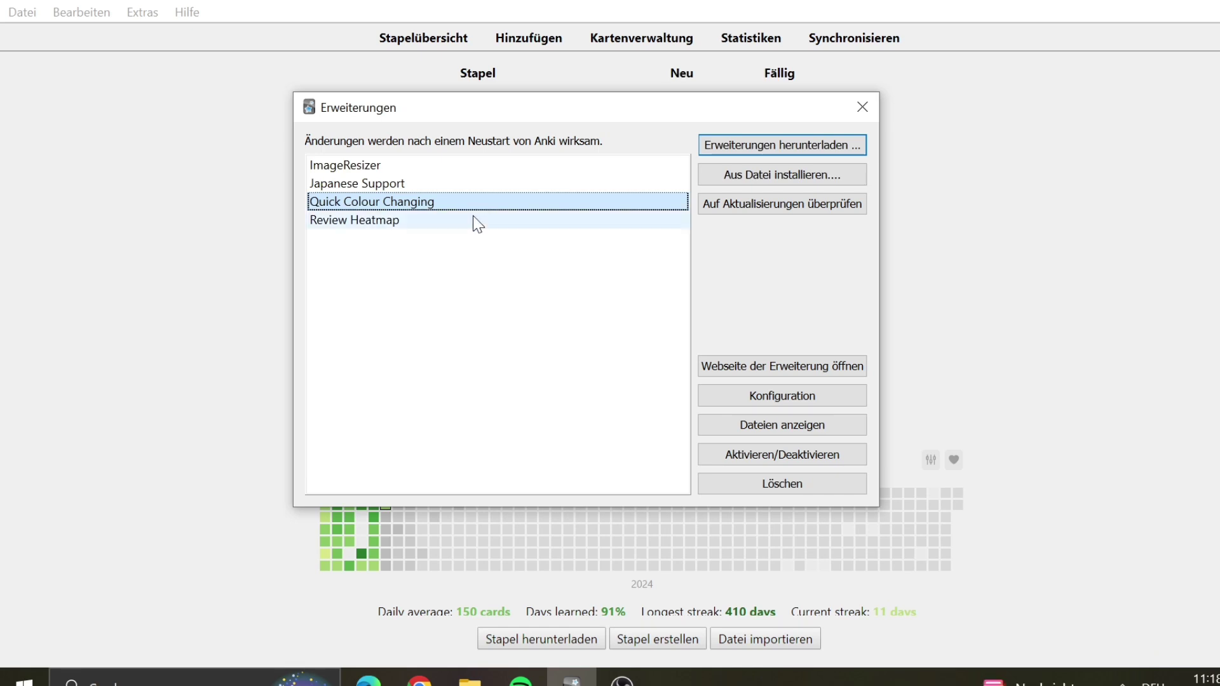
click(479, 221)
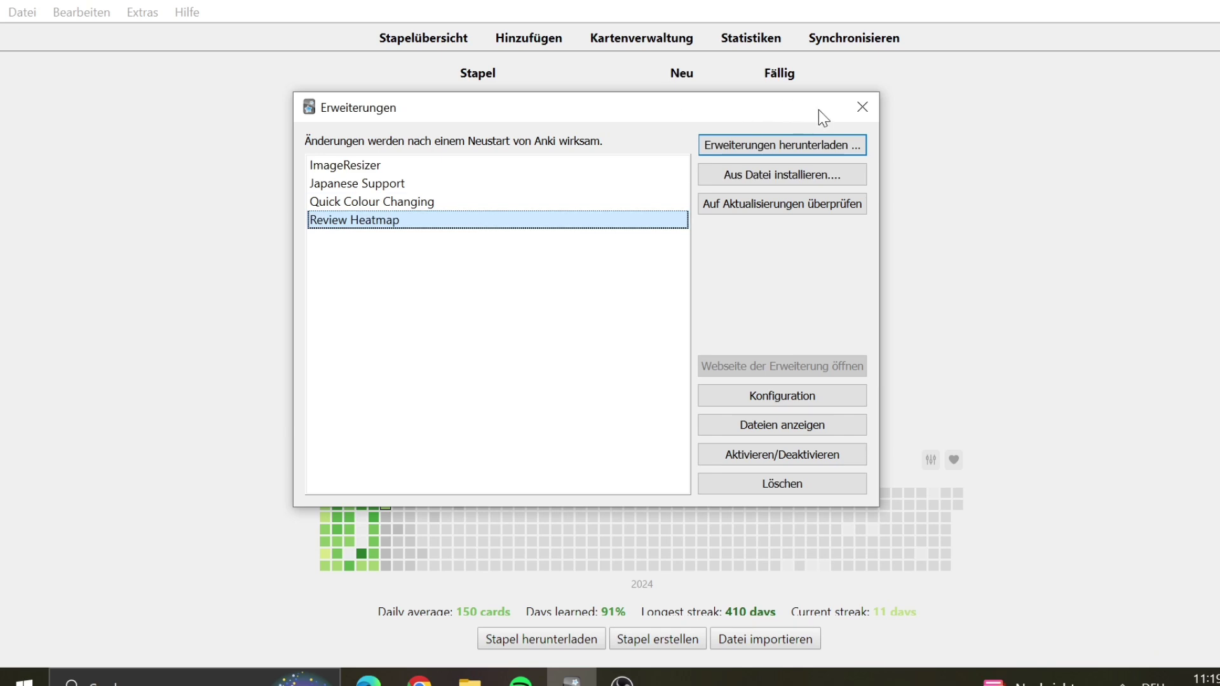
click(862, 108)
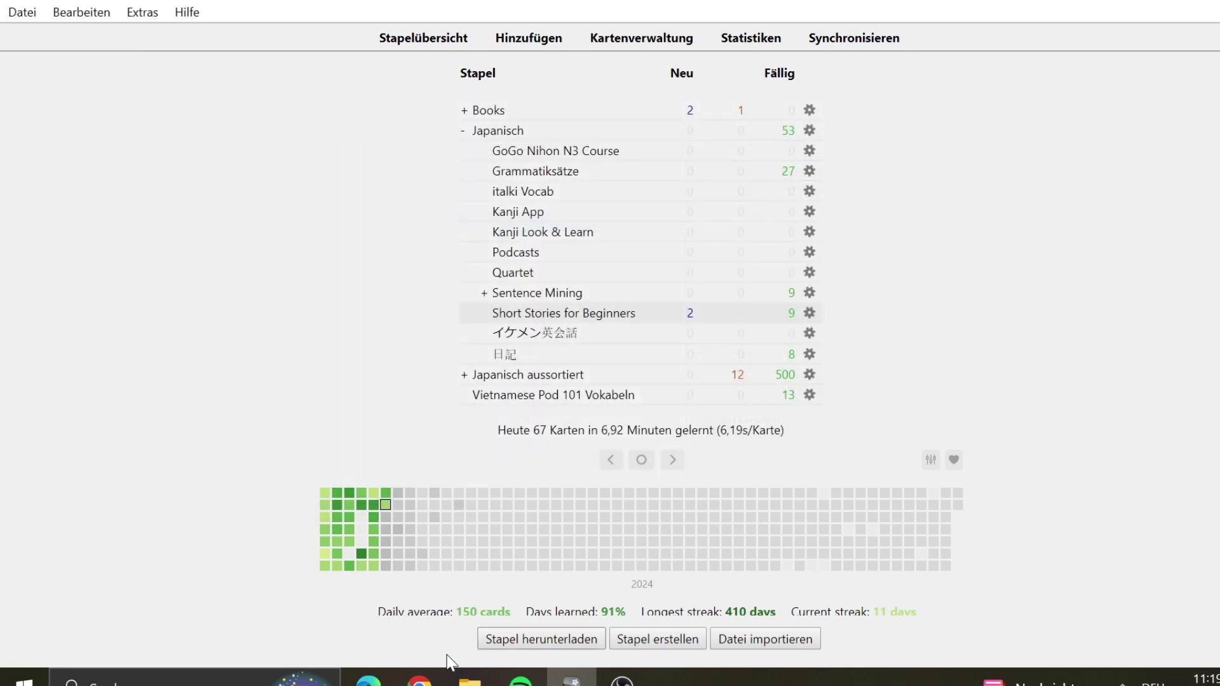
Check the reviewed cards for July 10, August 18 and October 31, 2023 in the review heatmap, ending back at 2024.
click(611, 463)
click(611, 462)
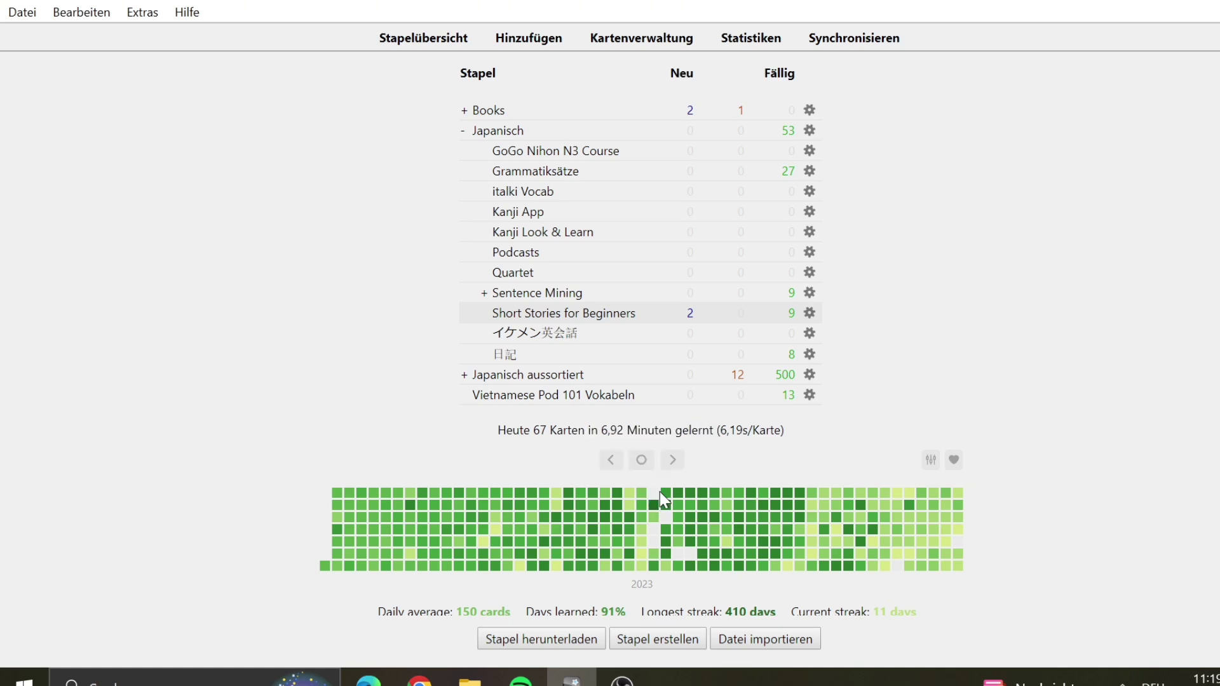
mouse_move(665, 494)
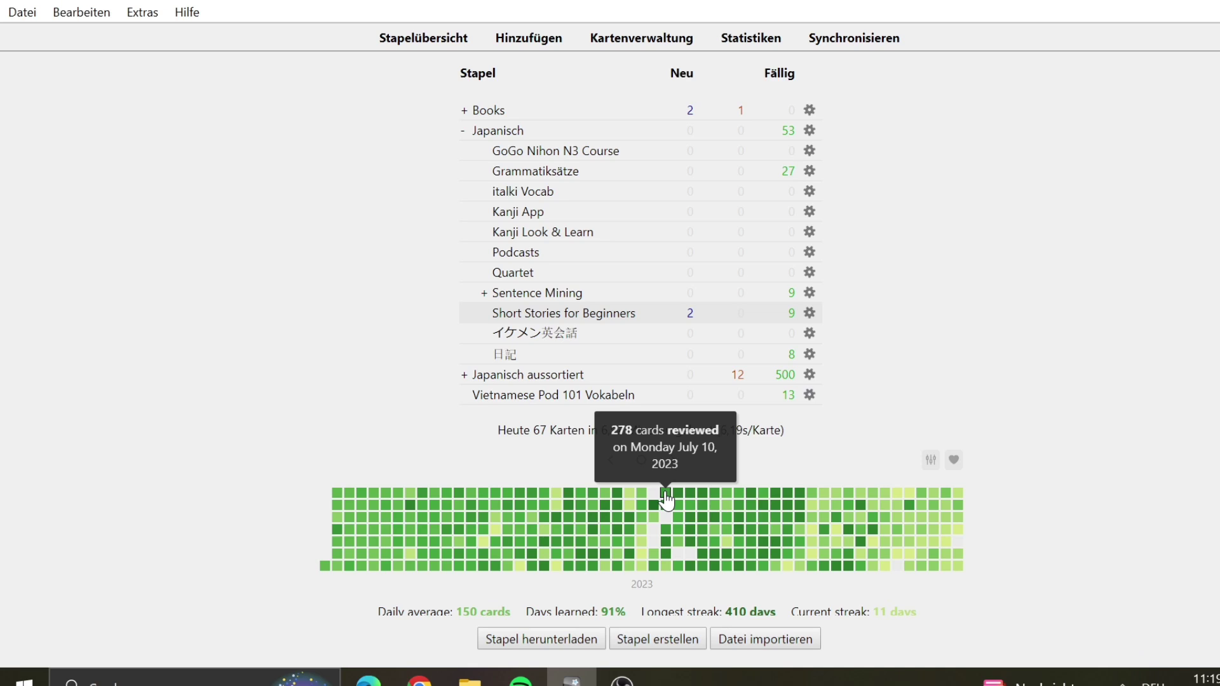
mouse_move(726, 541)
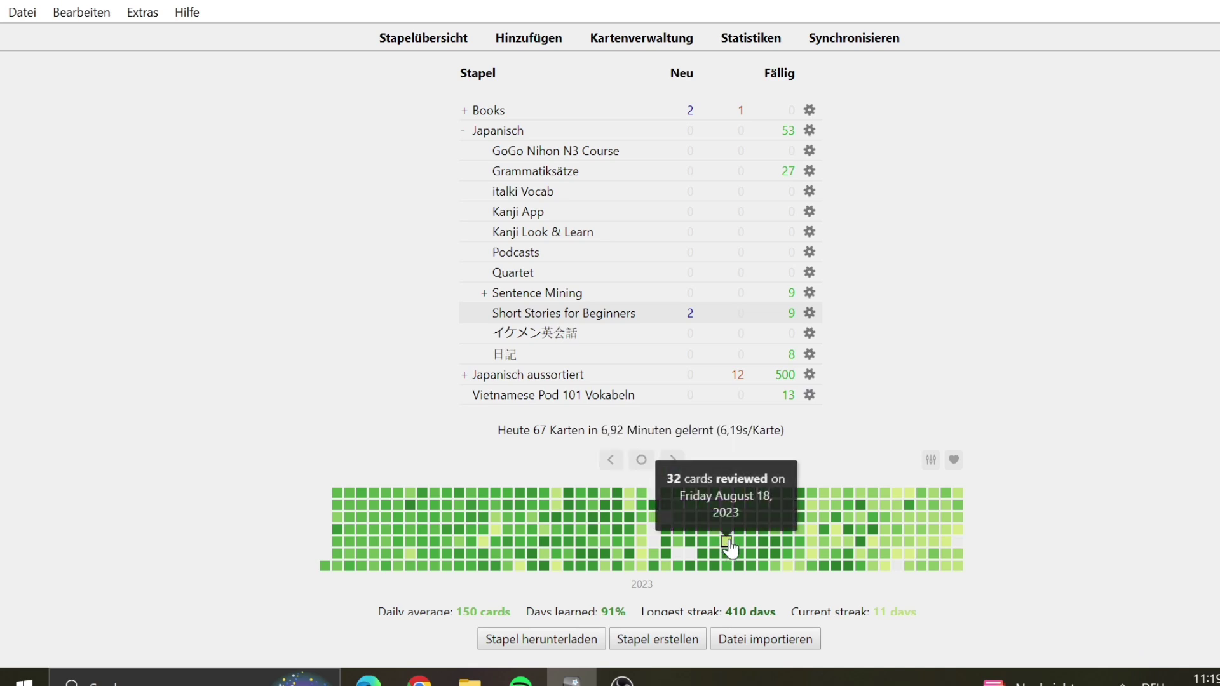
mouse_move(864, 513)
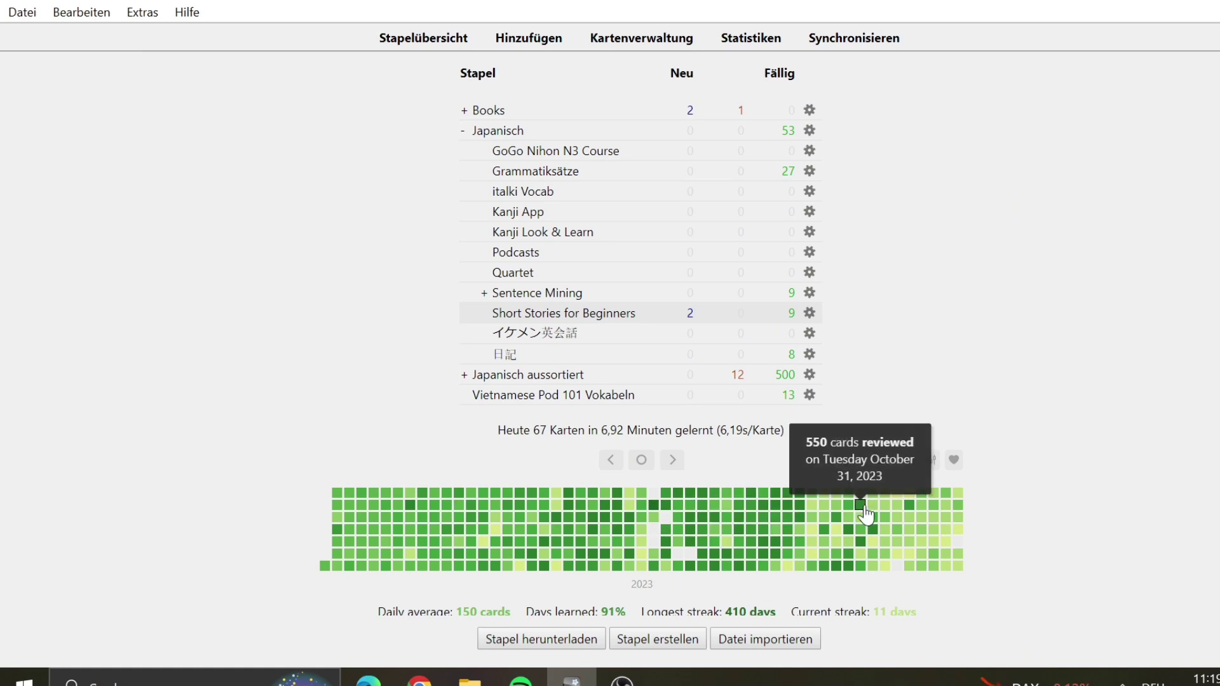
click(672, 459)
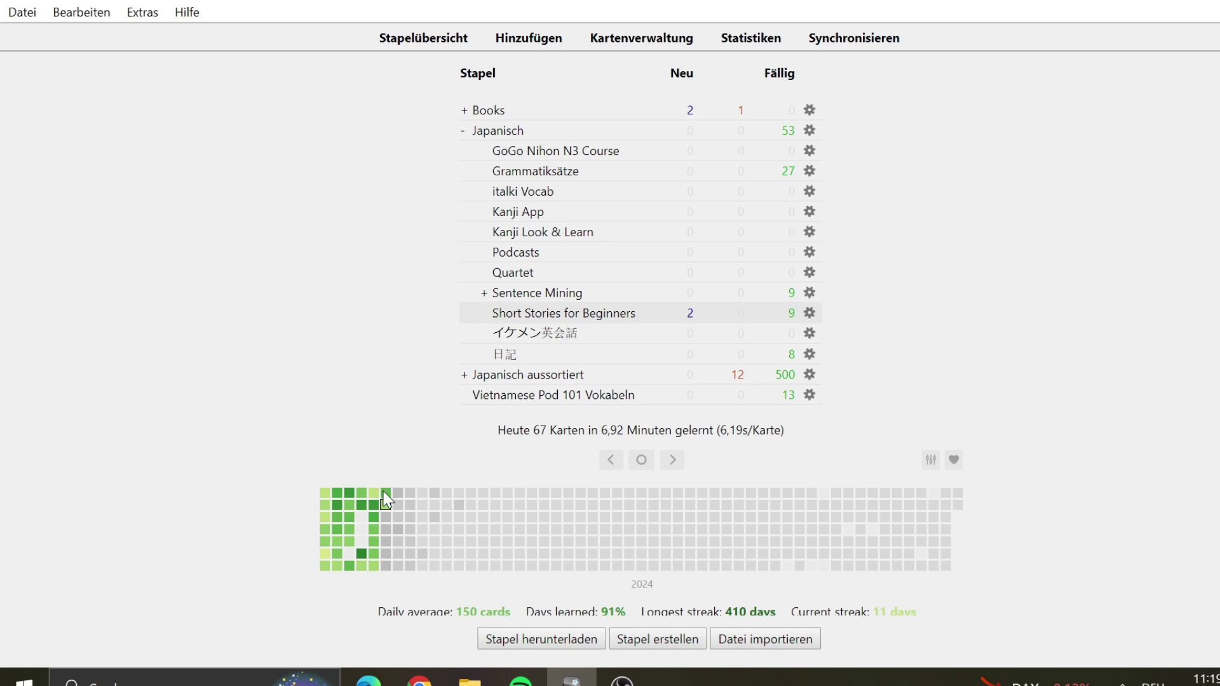
Check the cards due on February 21, 2024, and examine the 2023 heatmap with the daily average, days learned and streak figures.
mouse_move(407, 519)
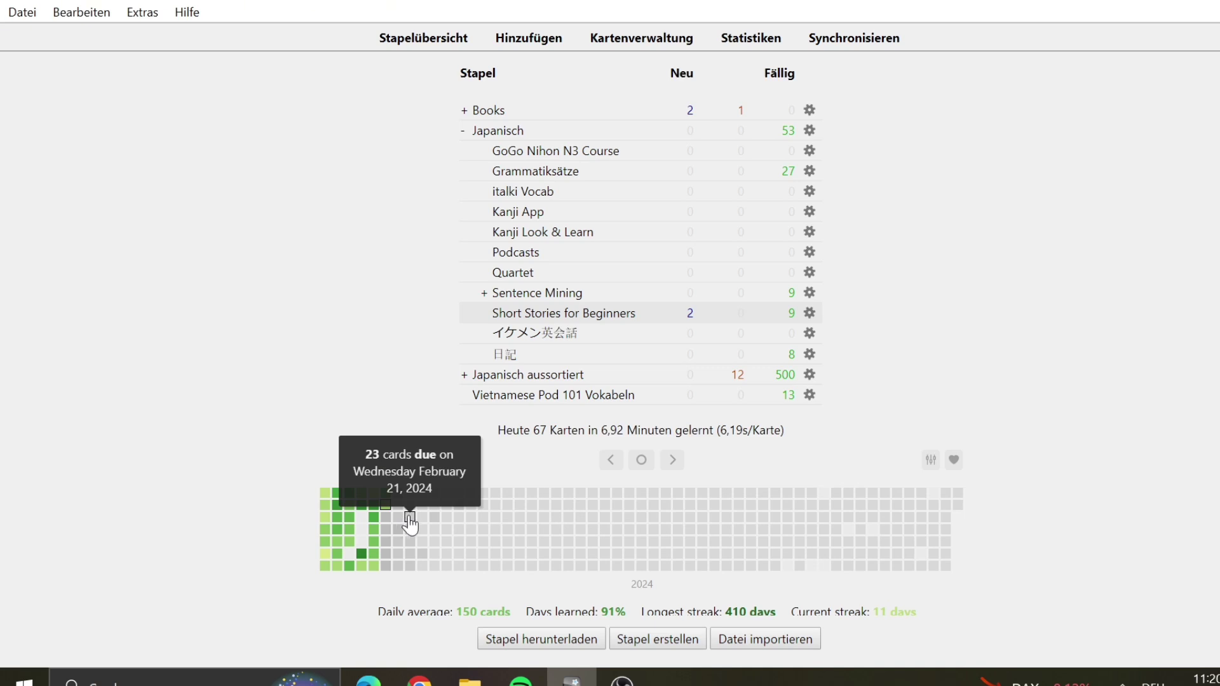
click(611, 464)
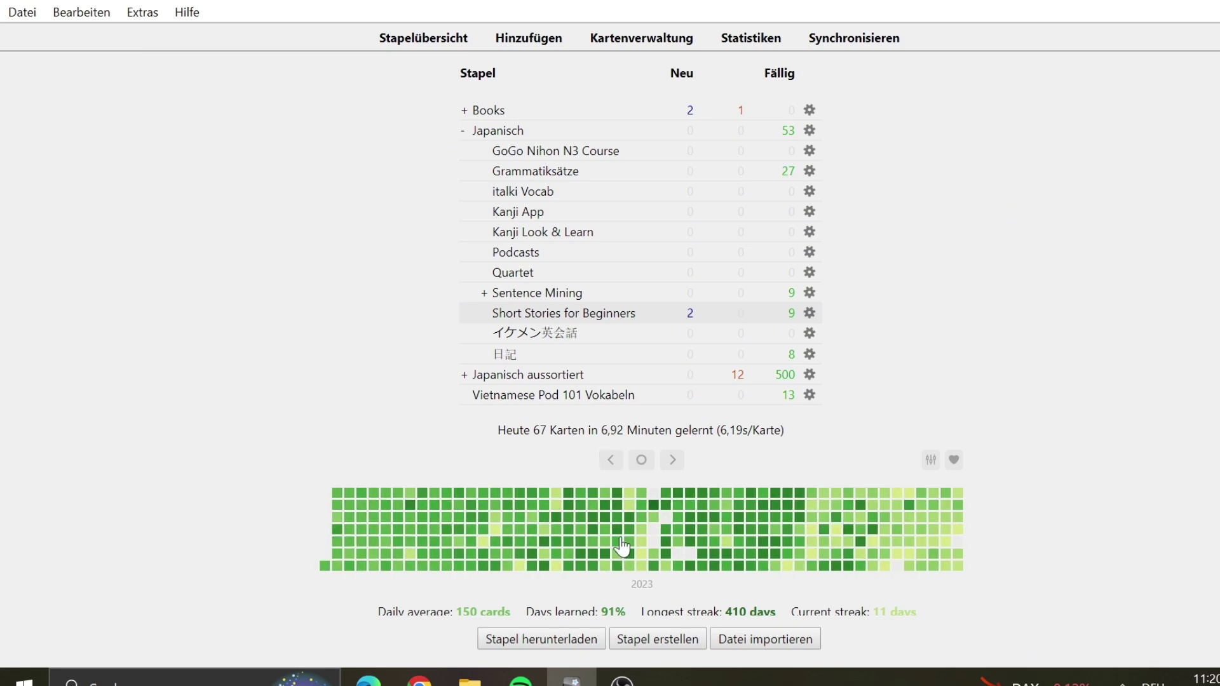
scroll(704, 592, down, 1)
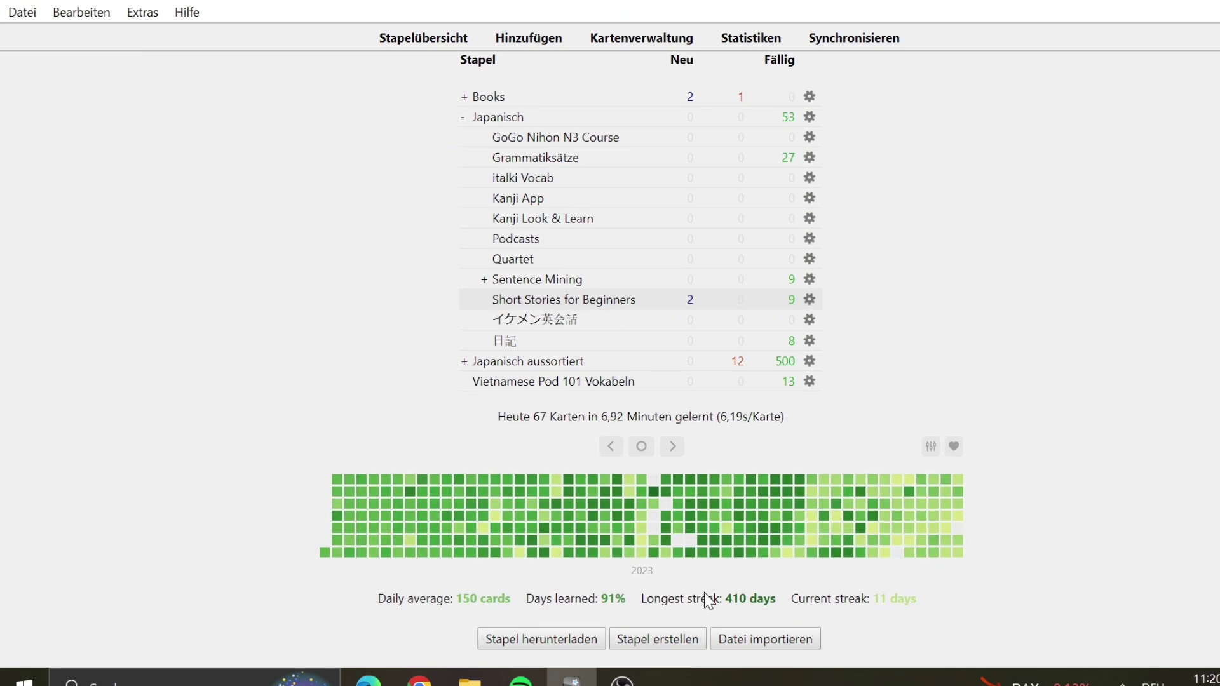
mouse_move(724, 590)
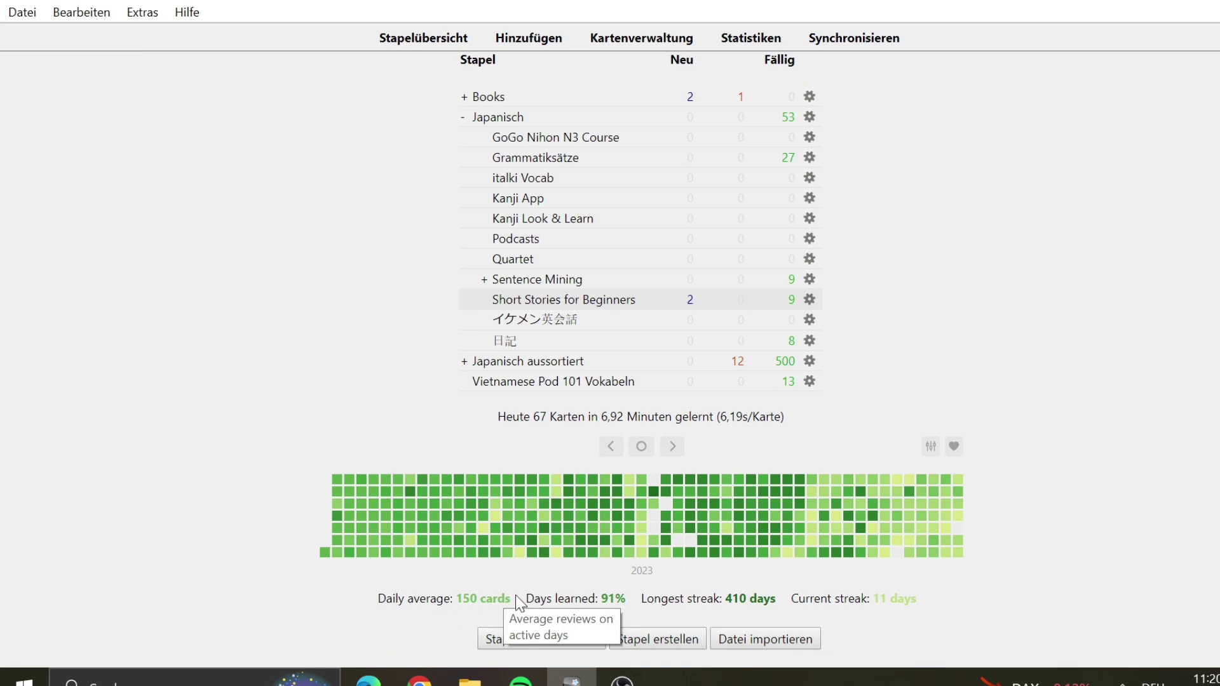
mouse_move(580, 604)
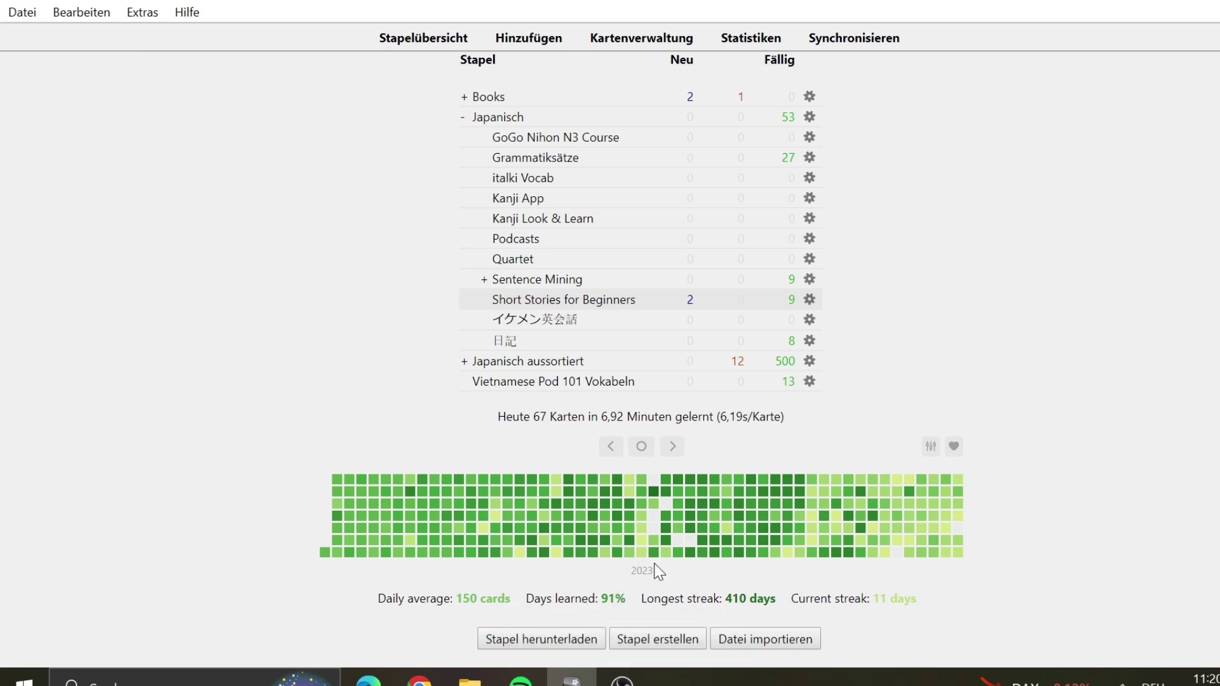
click(672, 443)
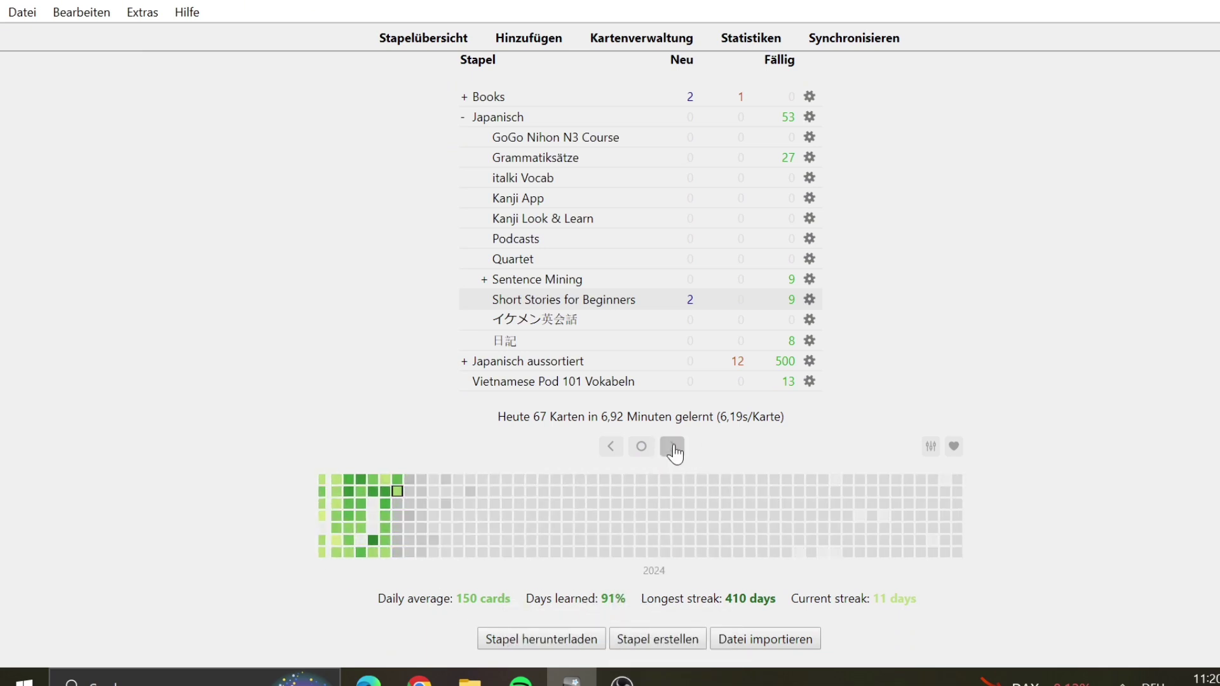
View the card templates of the Japanese (recognition&recall) note type in the note type manager and close it.
click(142, 12)
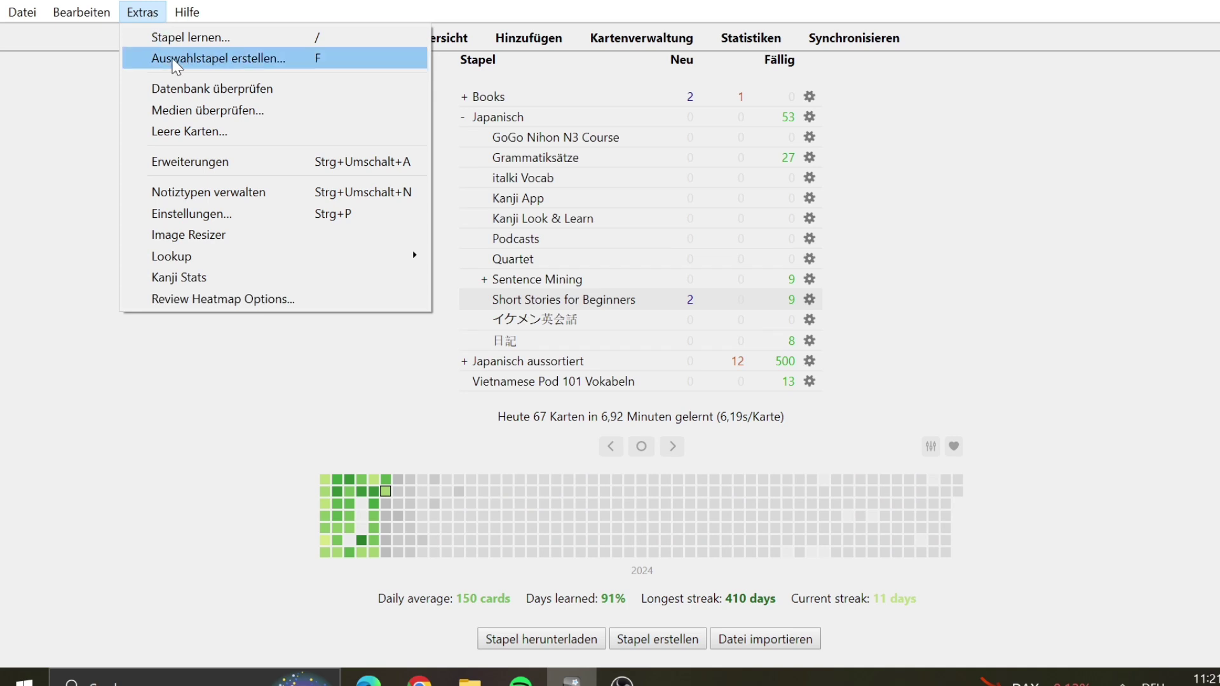
click(215, 192)
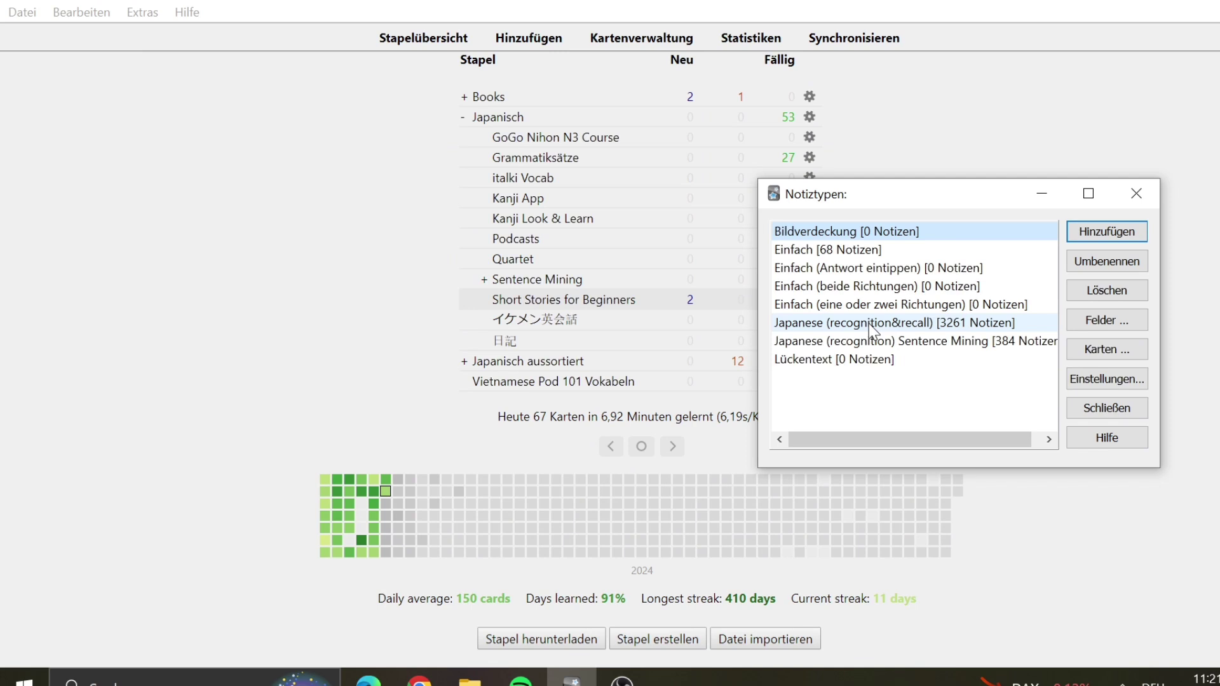
click(901, 343)
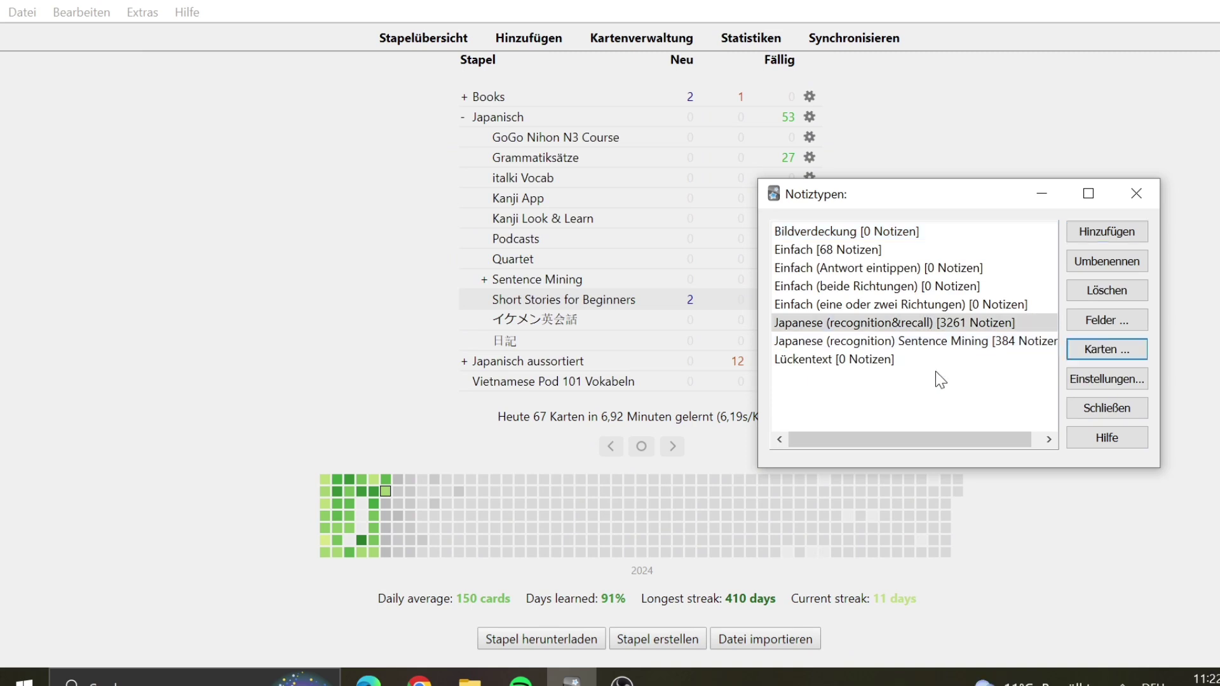
click(1134, 197)
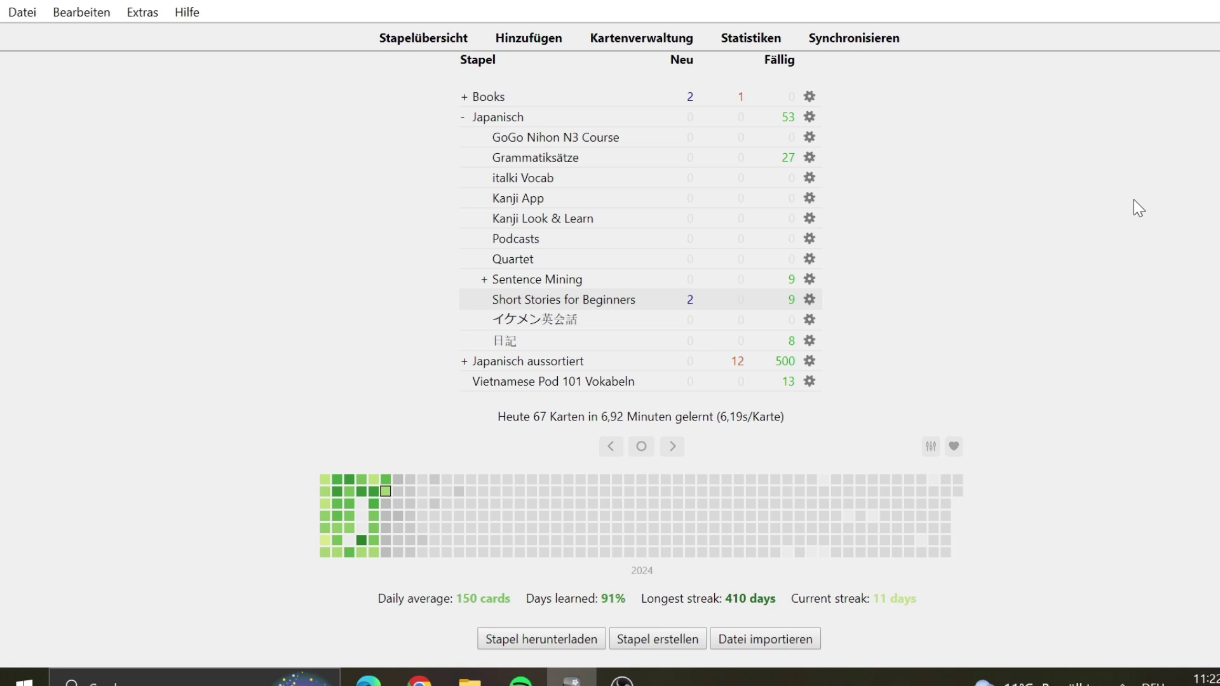
Start a new card in the GoGo Nihon N3 Course deck with 電子レンジ as the Expression, followed by blank lines.
click(535, 138)
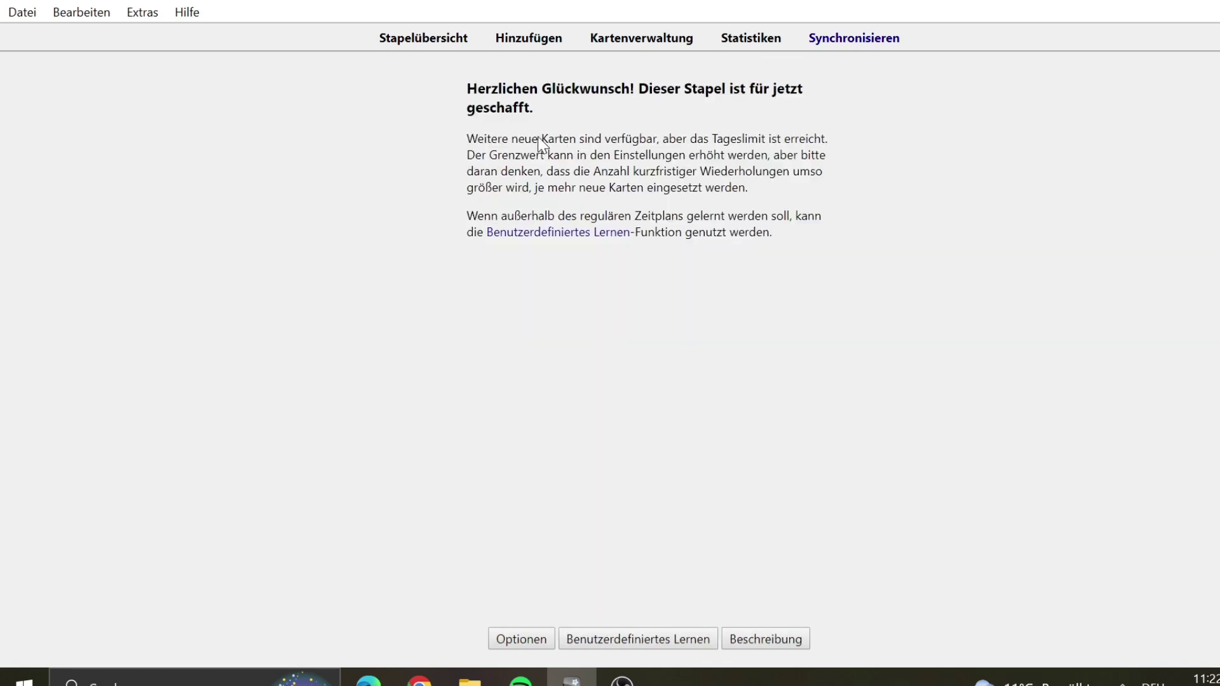
click(522, 46)
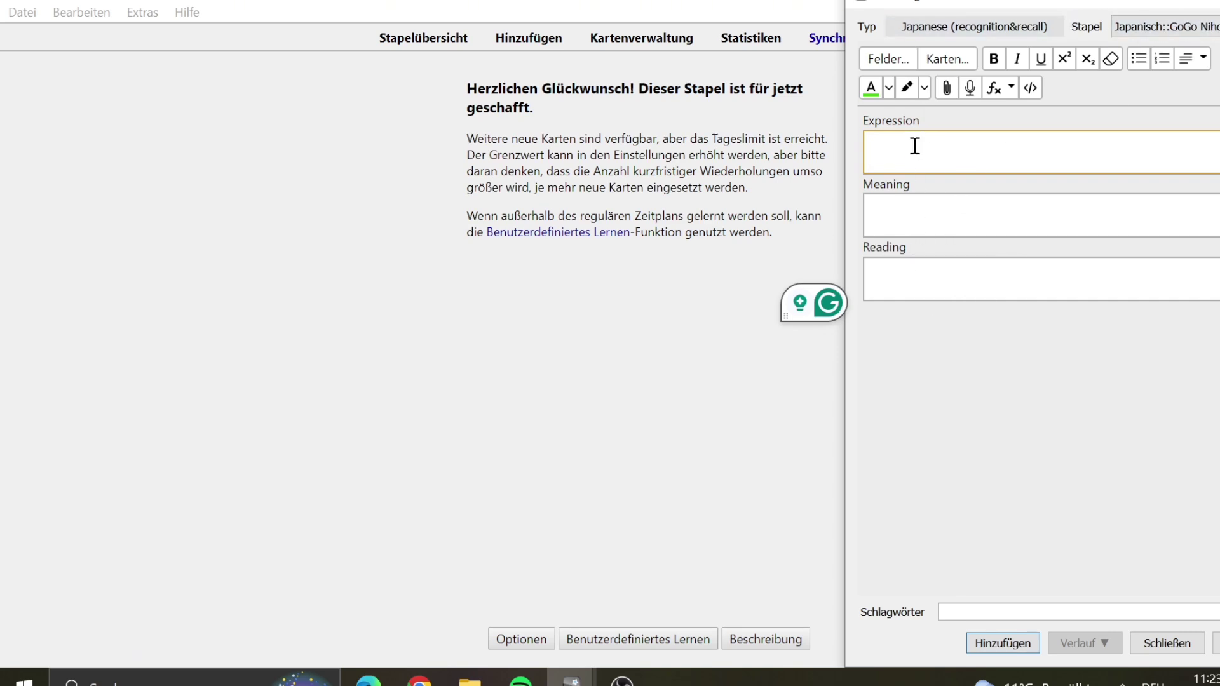
text(denn)
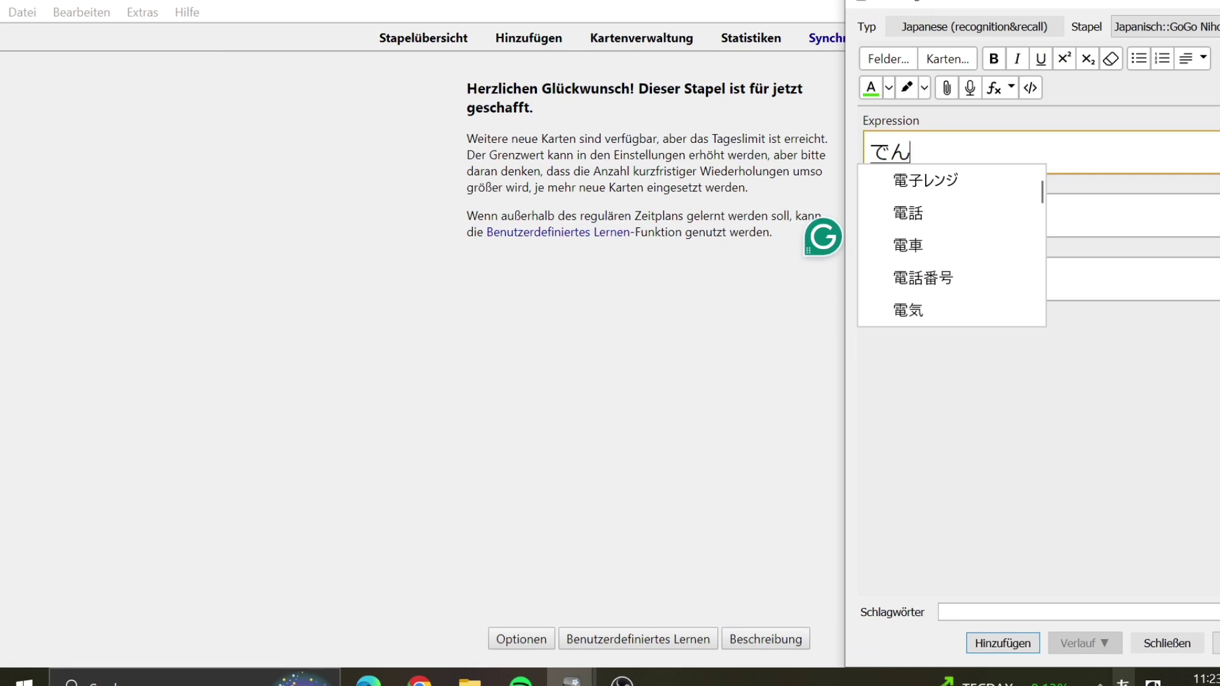
key(Tab)
key(Return)
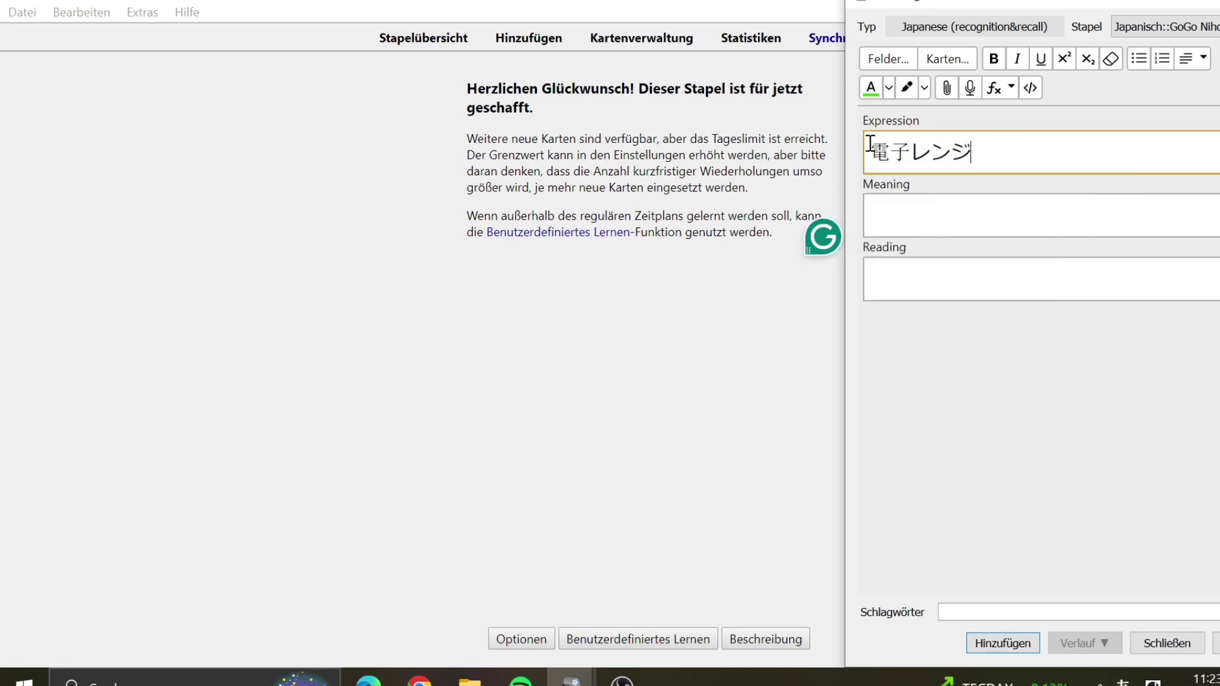
key(Return)
key(Return)
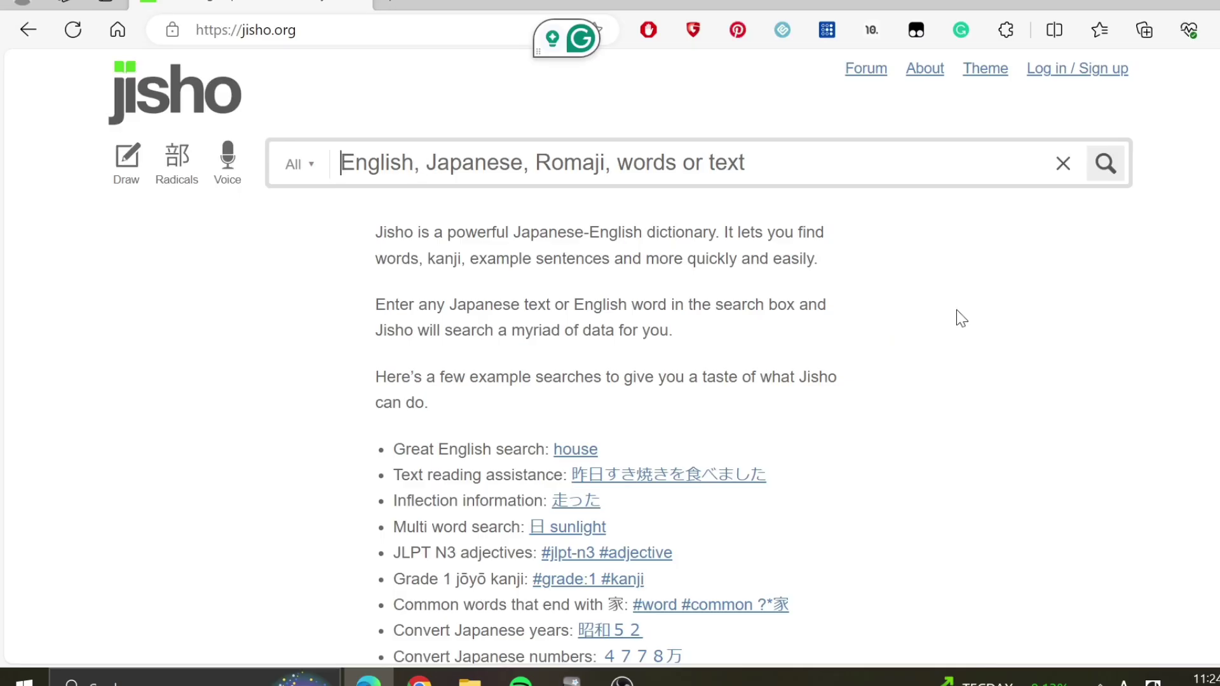
Look up 電子レンジ on jisho.org with Japanese input and open the sentence search for the word.
click(1123, 678)
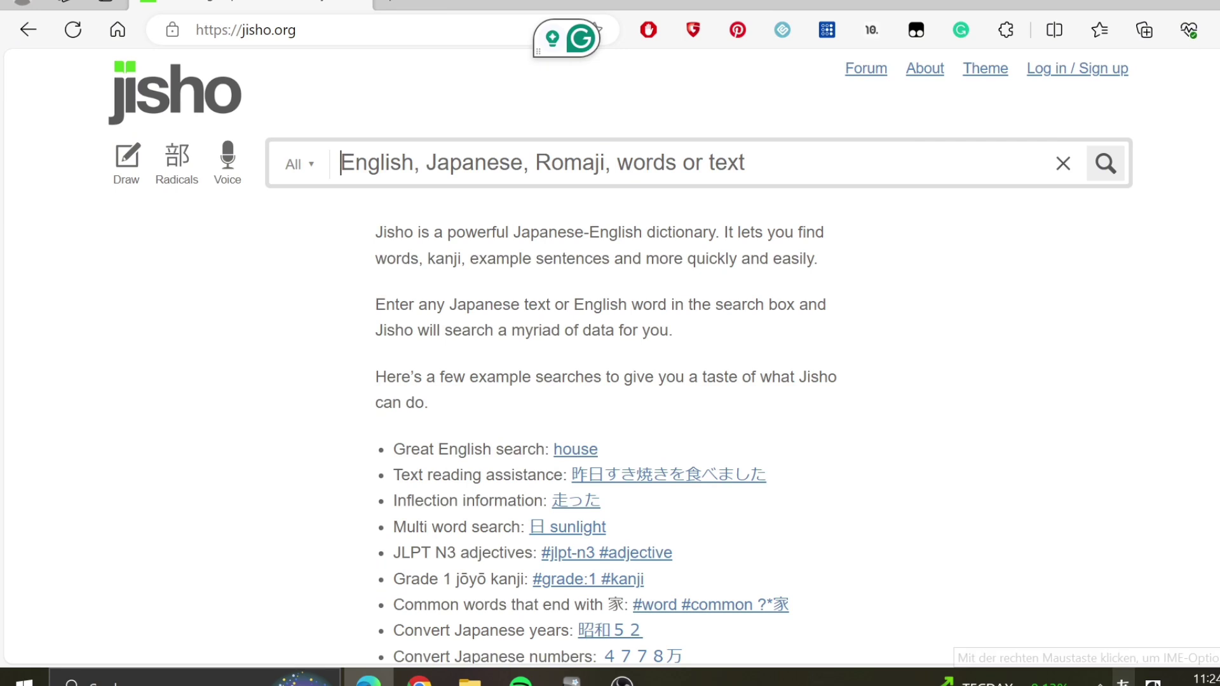
text(den)
key(Tab)
key(Return)
key(Return)
click(148, 338)
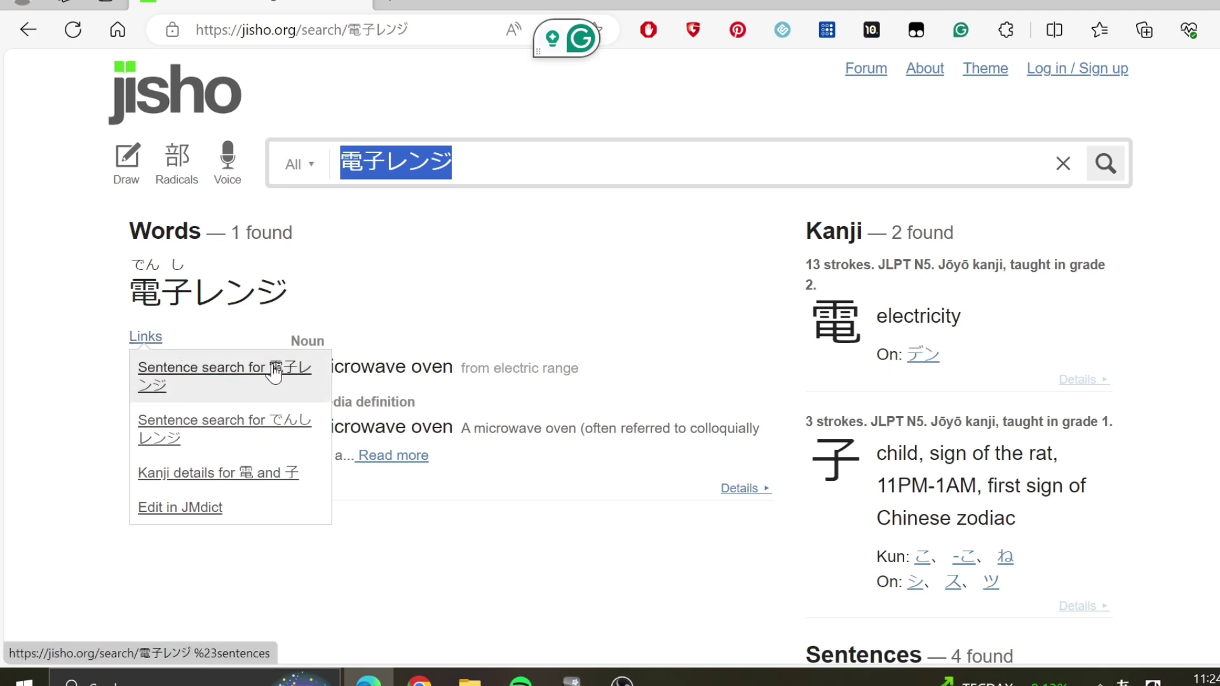
click(239, 368)
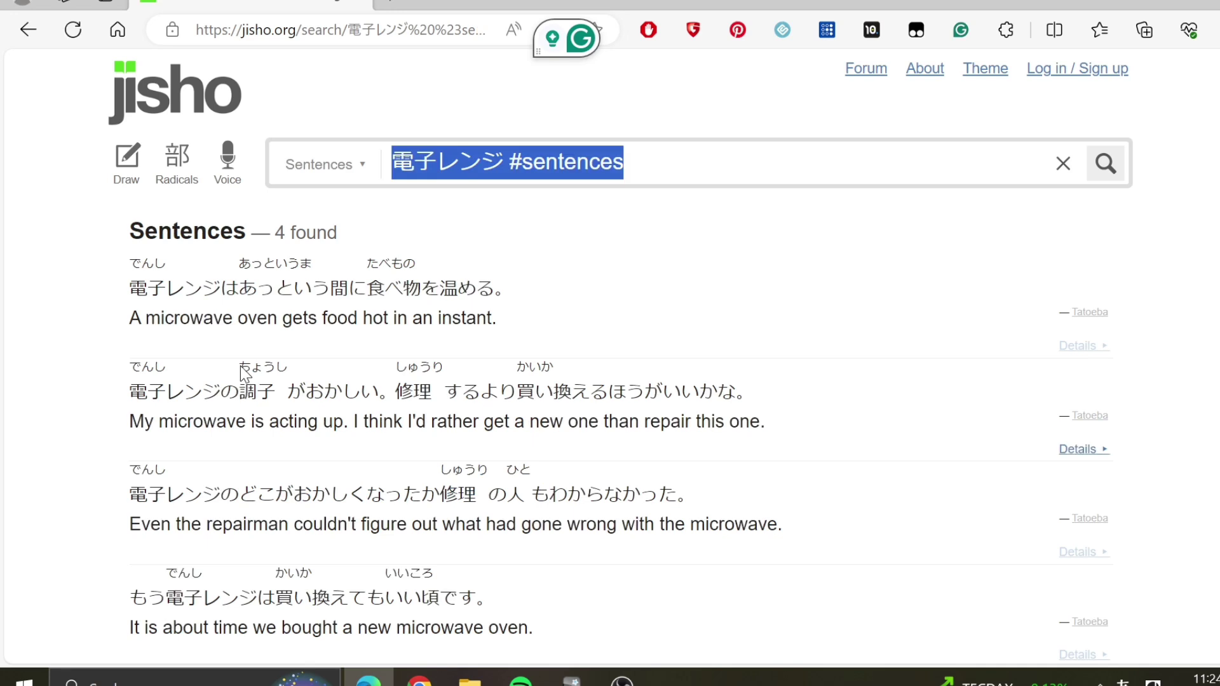
Copy the first Japanese example sentence from Jisho and paste it below 電子レンジ in the Expression field of the new Anki card.
click(604, 305)
scroll(606, 305, down, 2)
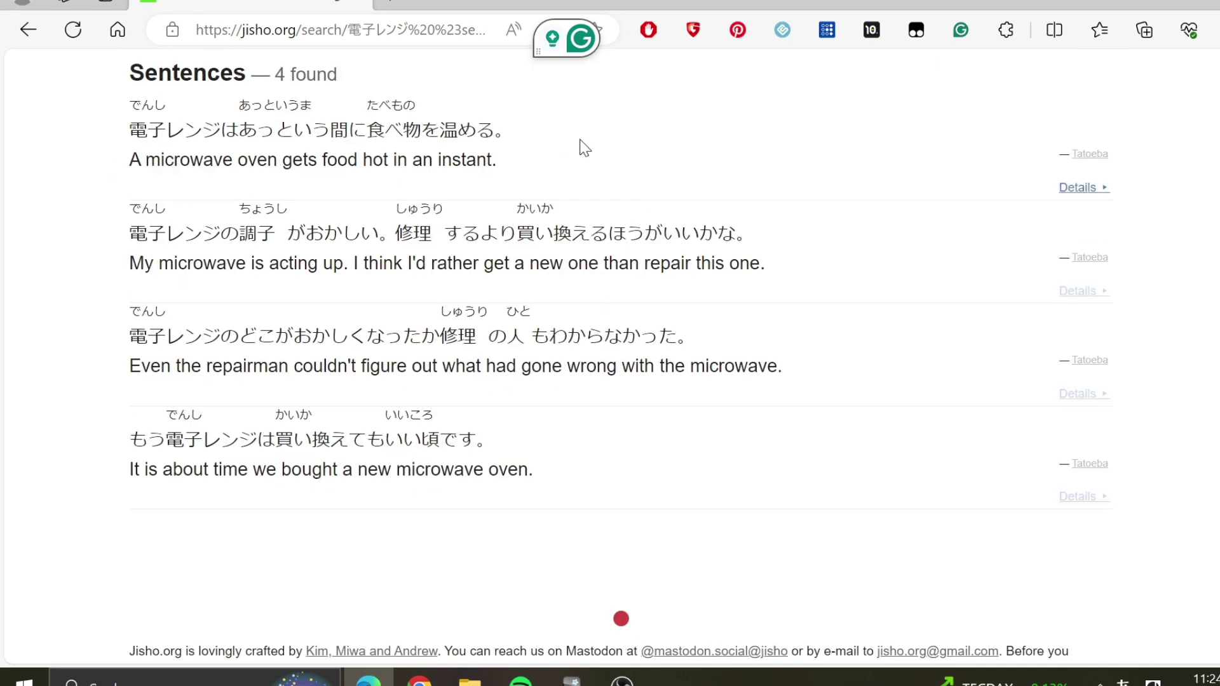
scroll(580, 147, up, 2)
drag(511, 205, 134, 214)
right_click(140, 215)
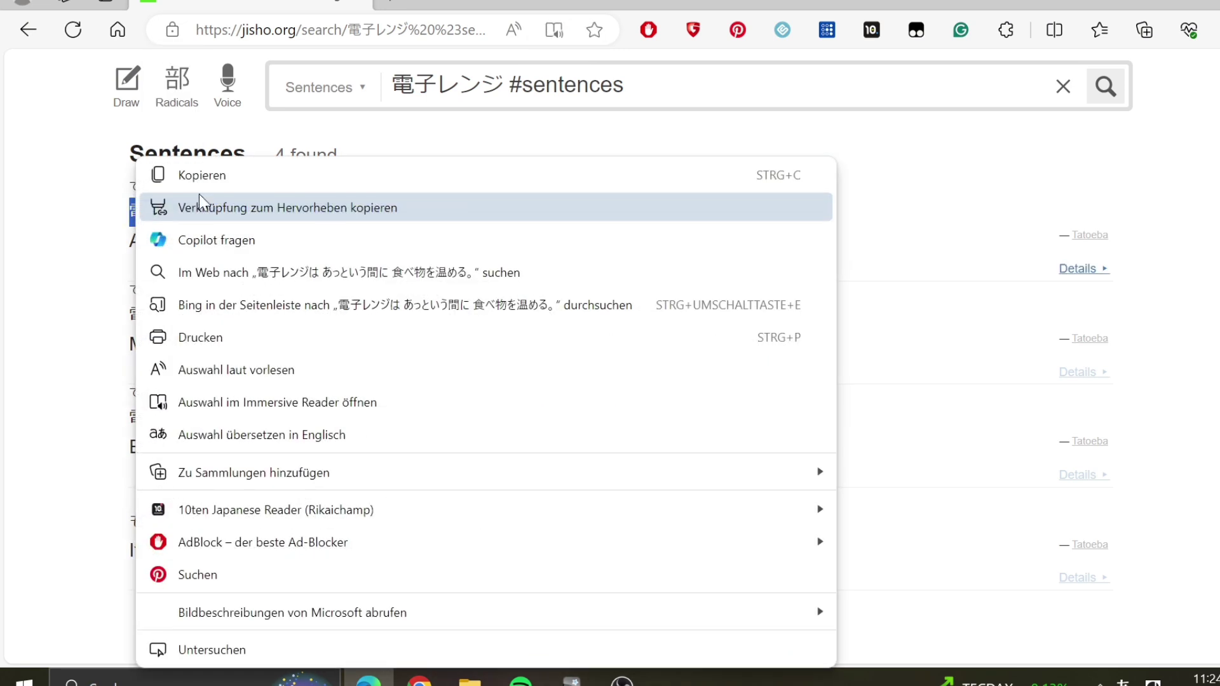
click(280, 172)
key(alt+Tab)
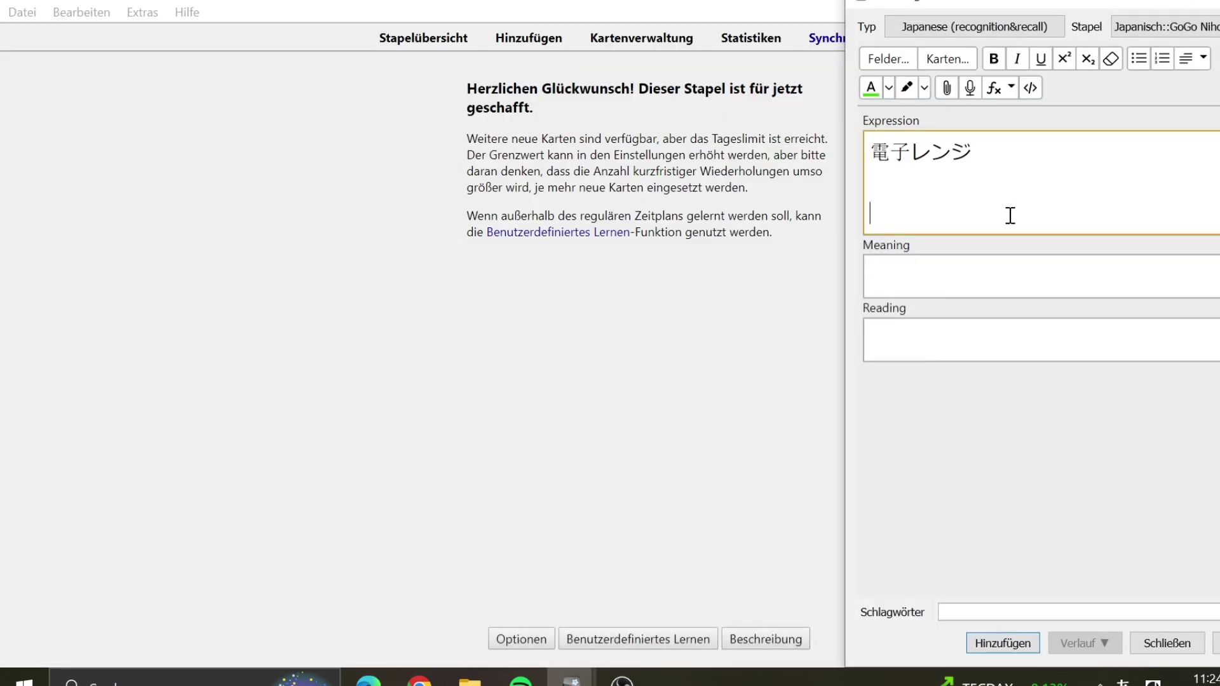
key(ctrl+v)
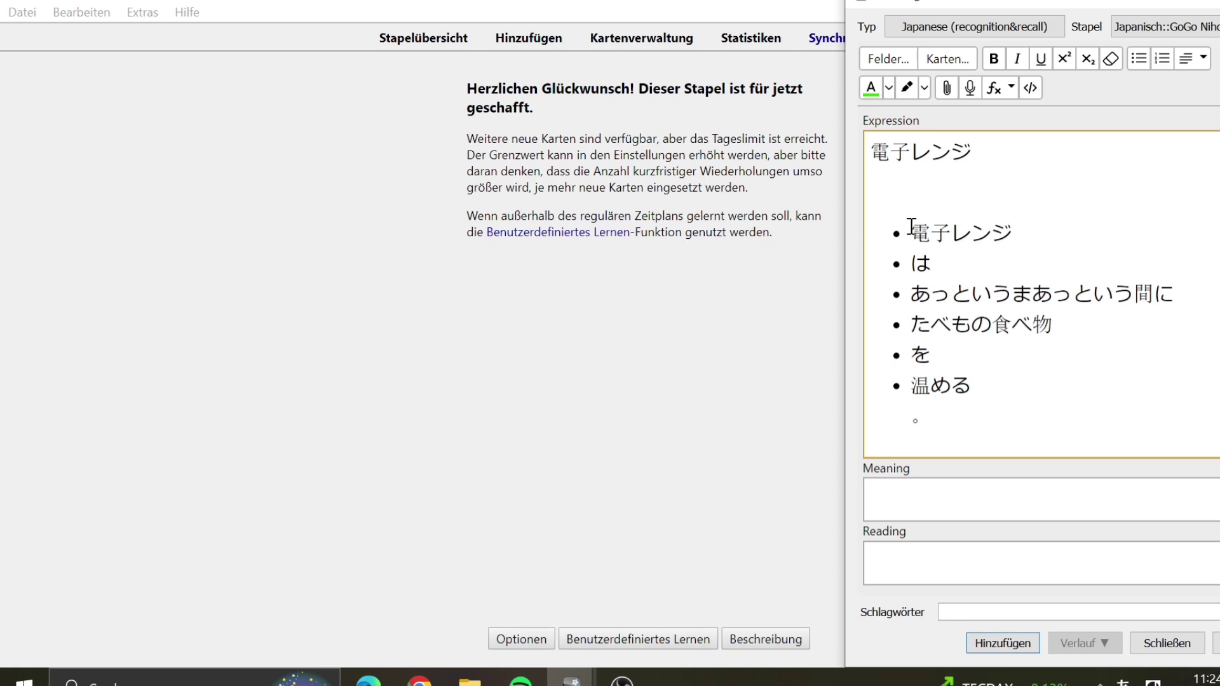
Join the bulleted fragments of the pasted example sentence in the Expression field into one continuous sentence without bullets or line breaks.
click(992, 398)
click(913, 233)
key(BackSpace)
key(BackSpace)
key(BackSpace)
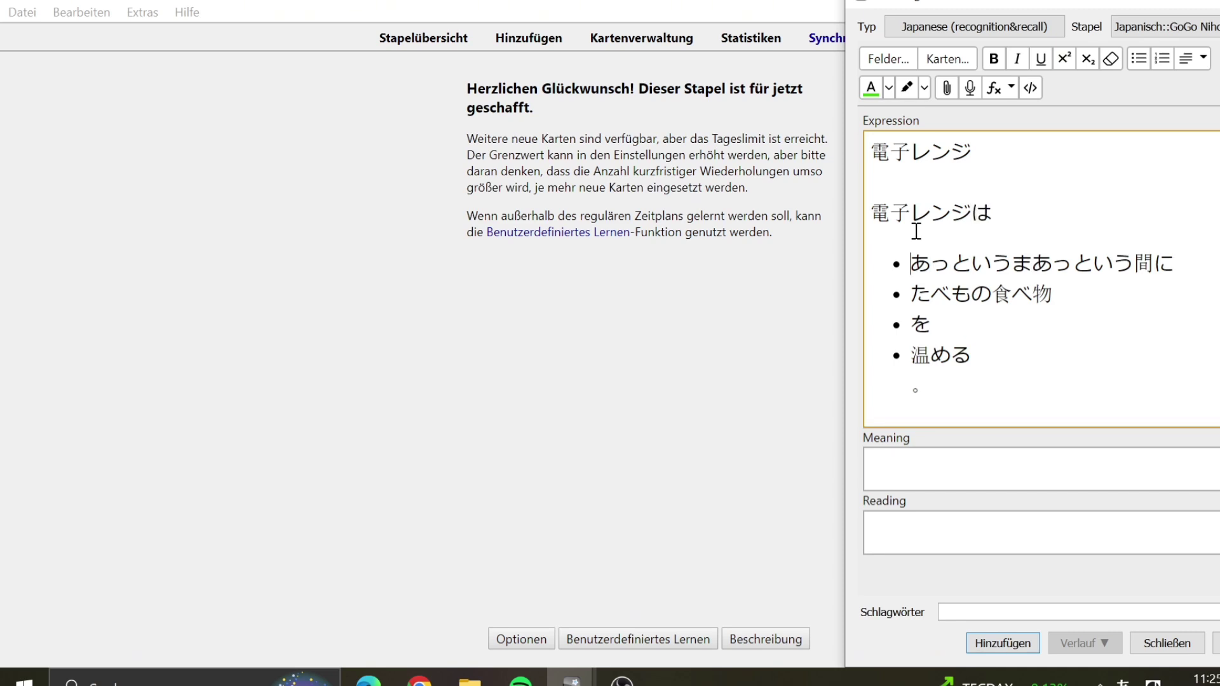
key(BackSpace)
key(BackSpace)
click(912, 263)
key(BackSpace)
key(BackSpace)
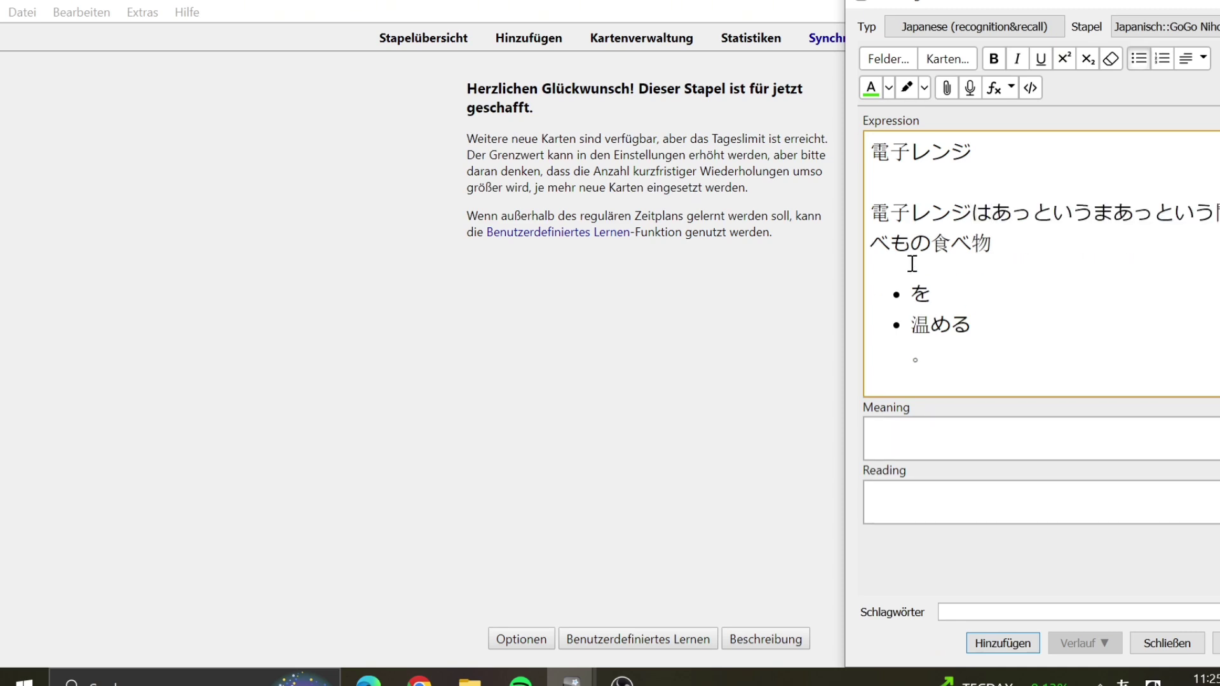
click(910, 293)
key(BackSpace)
key(BackSpace)
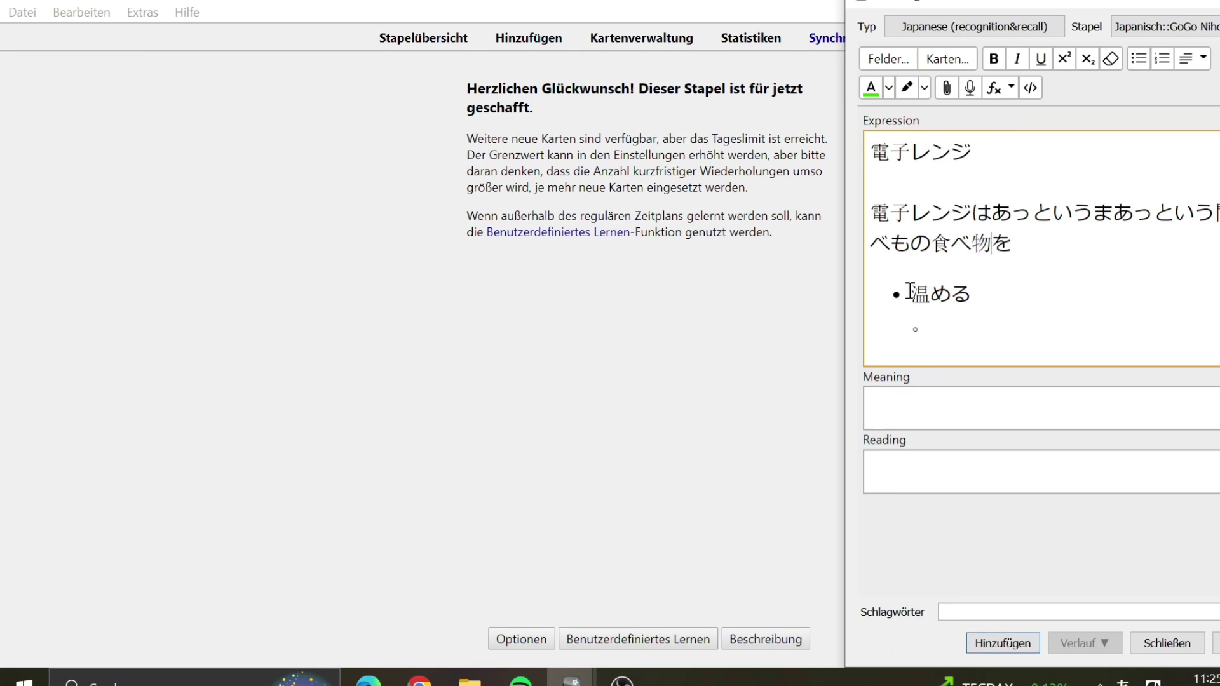
click(910, 290)
key(BackSpace)
key(BackSpace)
click(911, 293)
key(BackSpace)
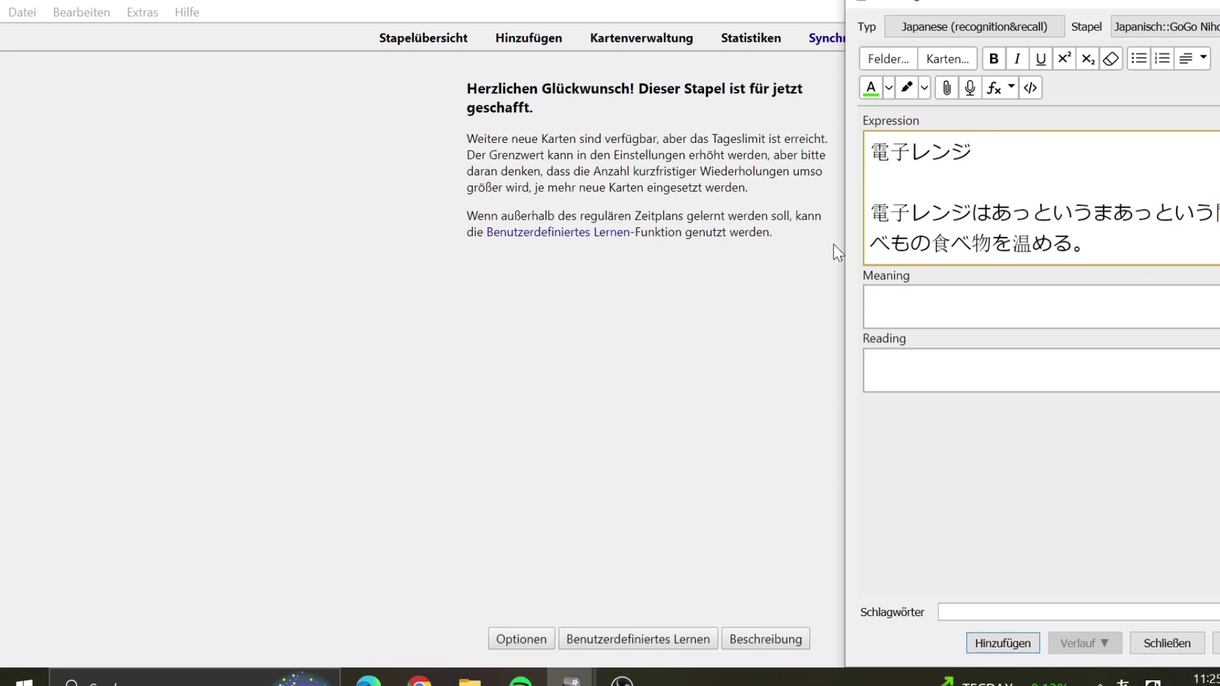
Make 電子レンジ in the example sentence bold and green, and move on to the Meaning field so the Reading is generated.
drag(871, 213, 974, 212)
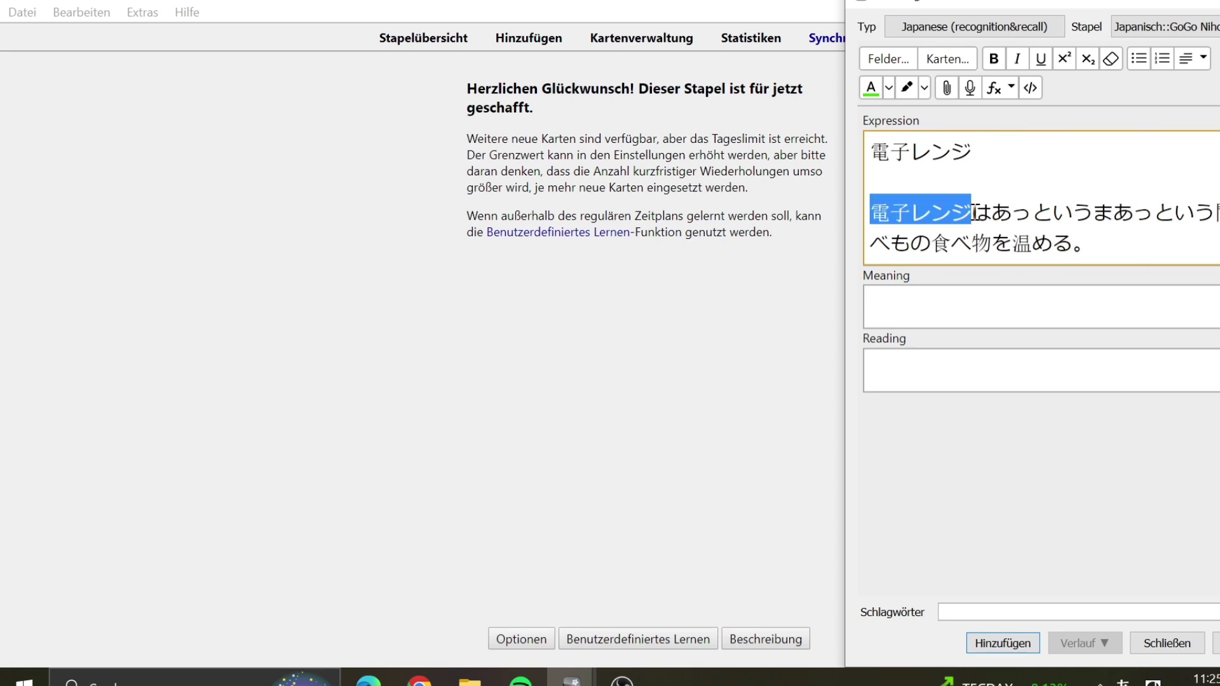
click(870, 89)
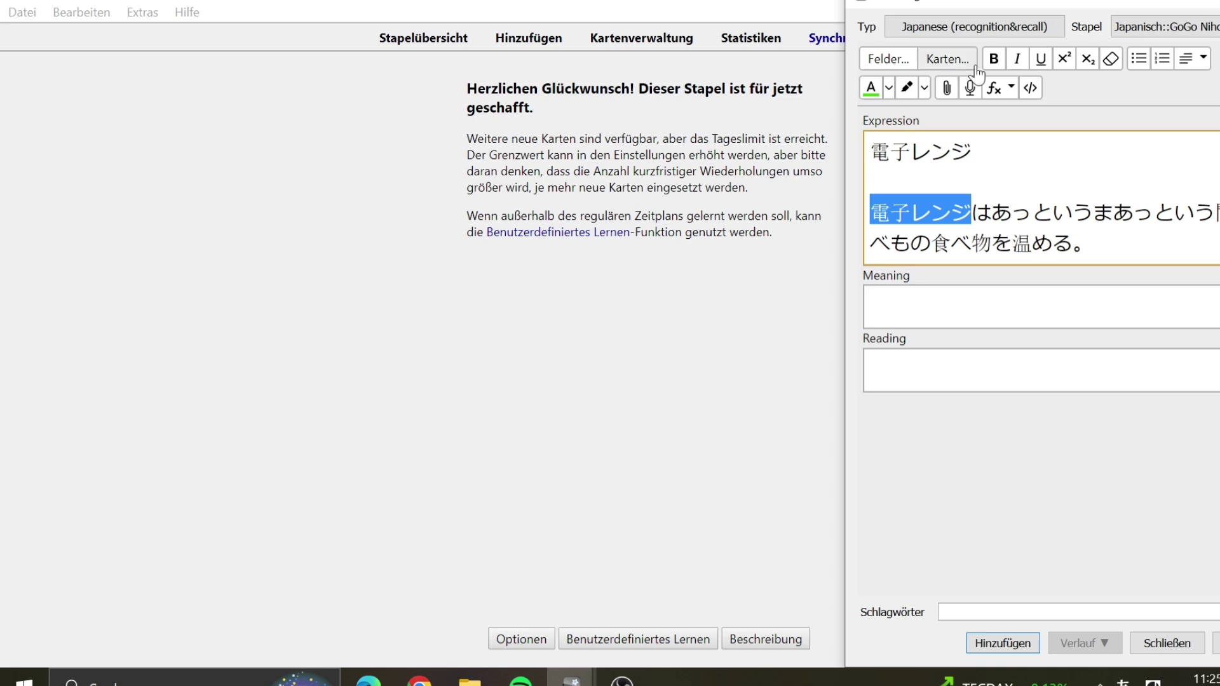
click(994, 59)
click(1115, 216)
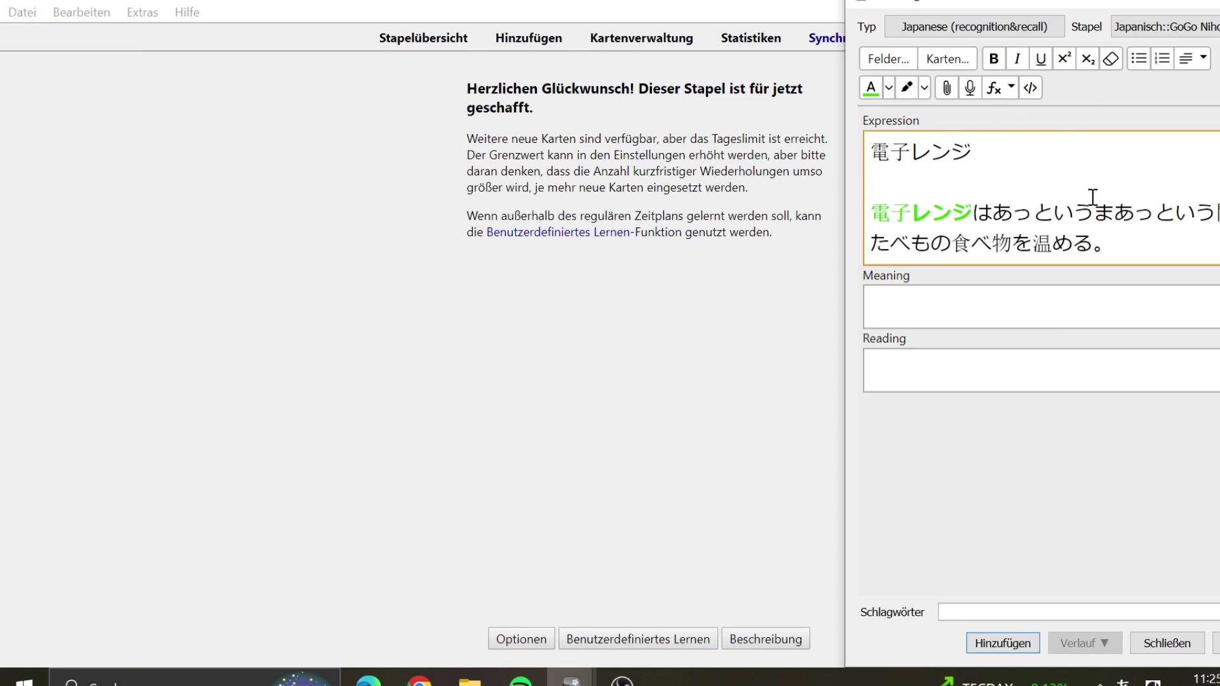
click(1035, 304)
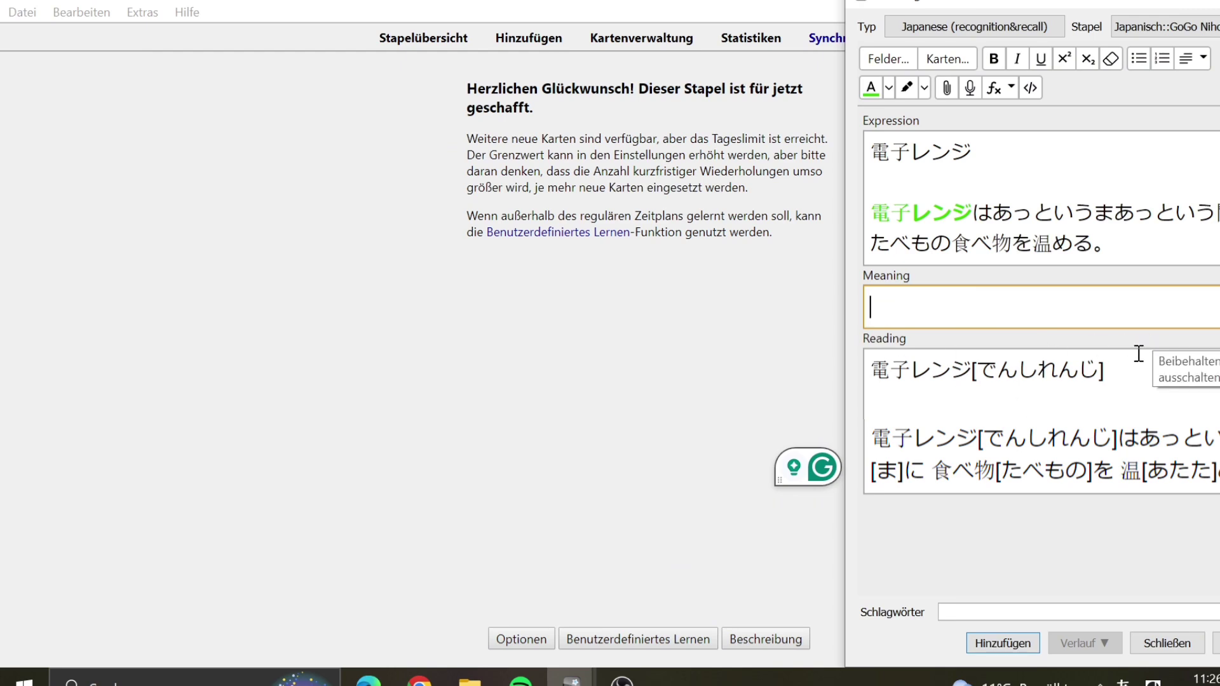
Check the English translation of the first example sentence on Jisho in the browser and return to the Anki card.
click(1161, 355)
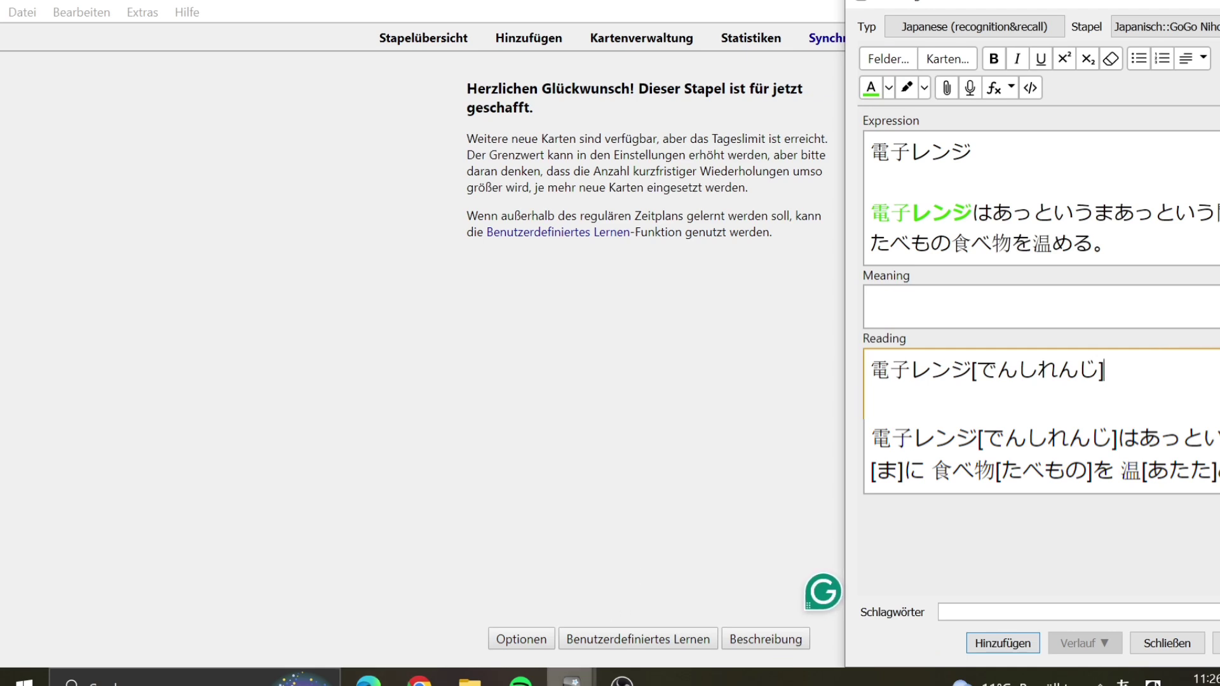
click(365, 681)
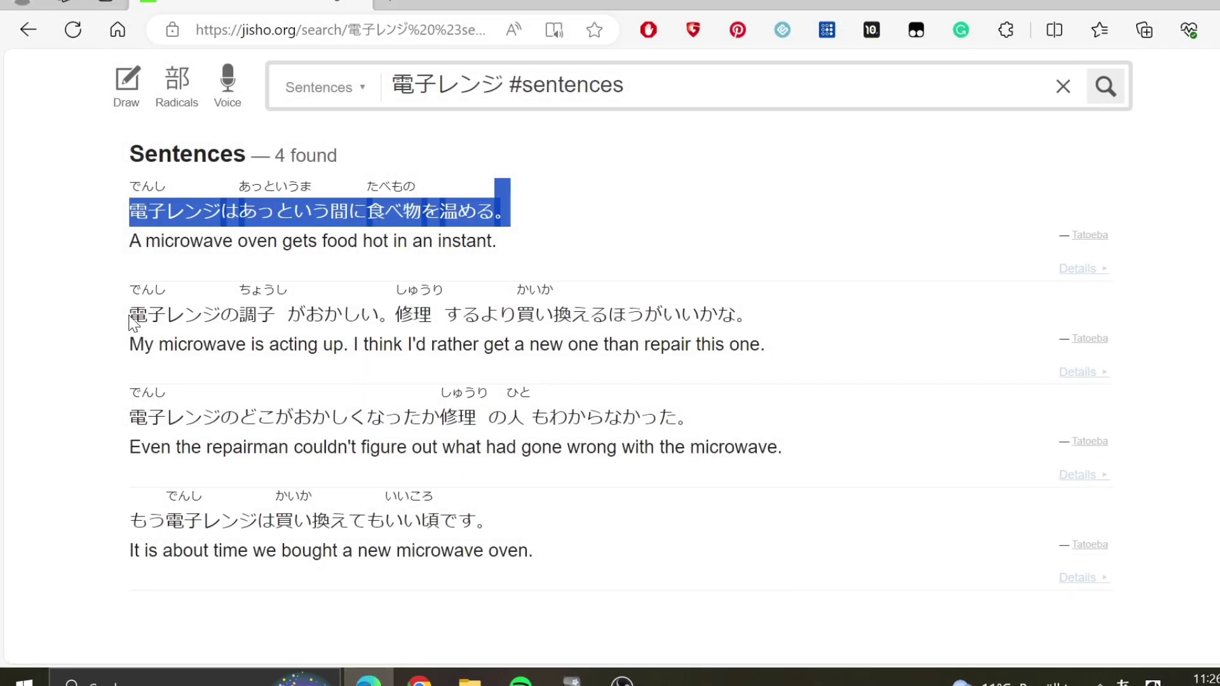
click(616, 234)
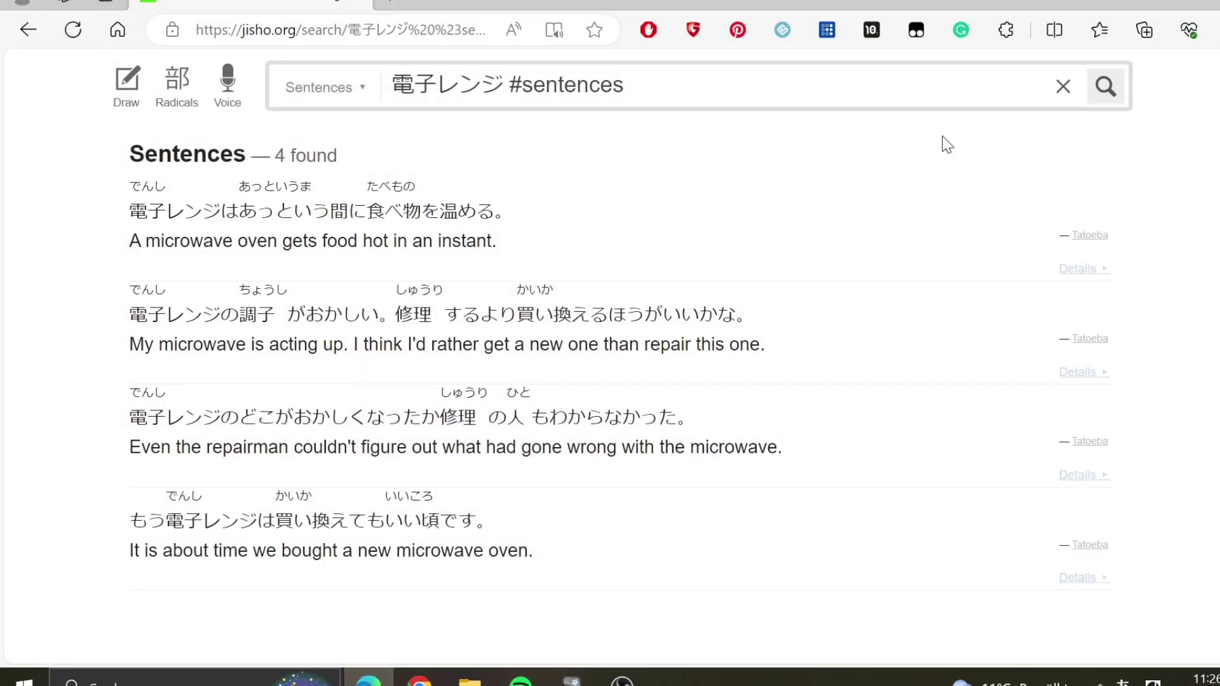
click(1175, 5)
With German input, enter "Mikrowelle" as the Meaning, followed by a blank line and "Die Mikrowelle erwärmt das Essen im Handumdrehen.".
click(1046, 314)
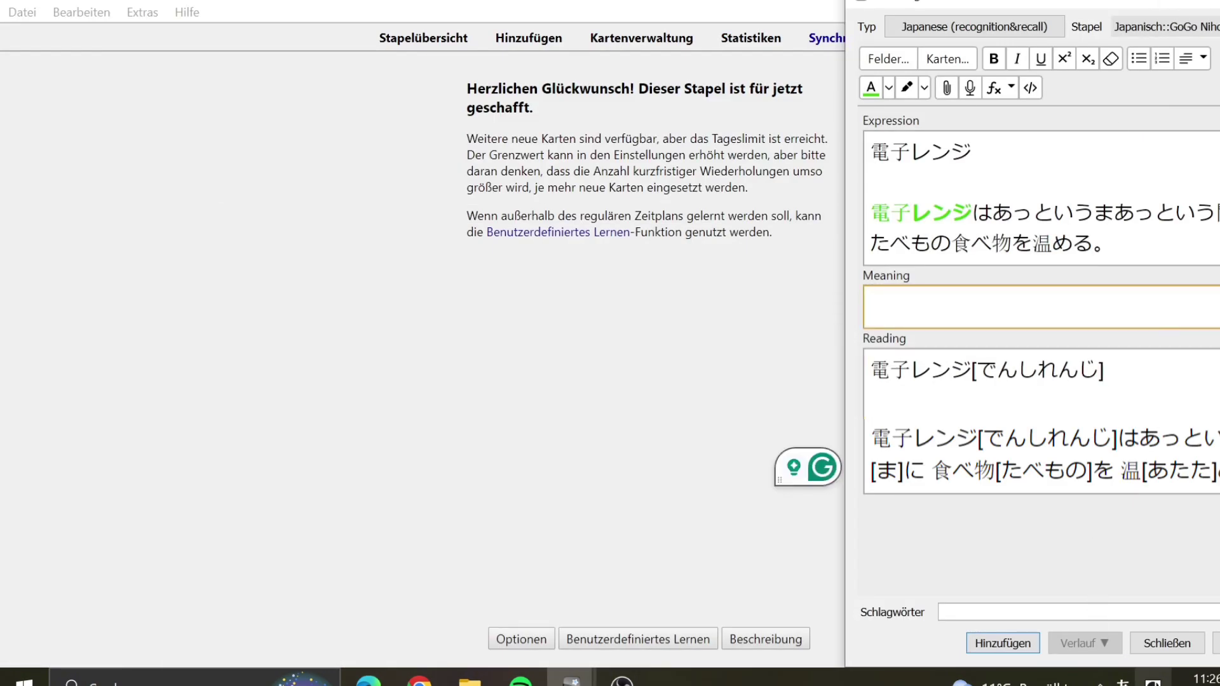
click(1153, 679)
click(1129, 449)
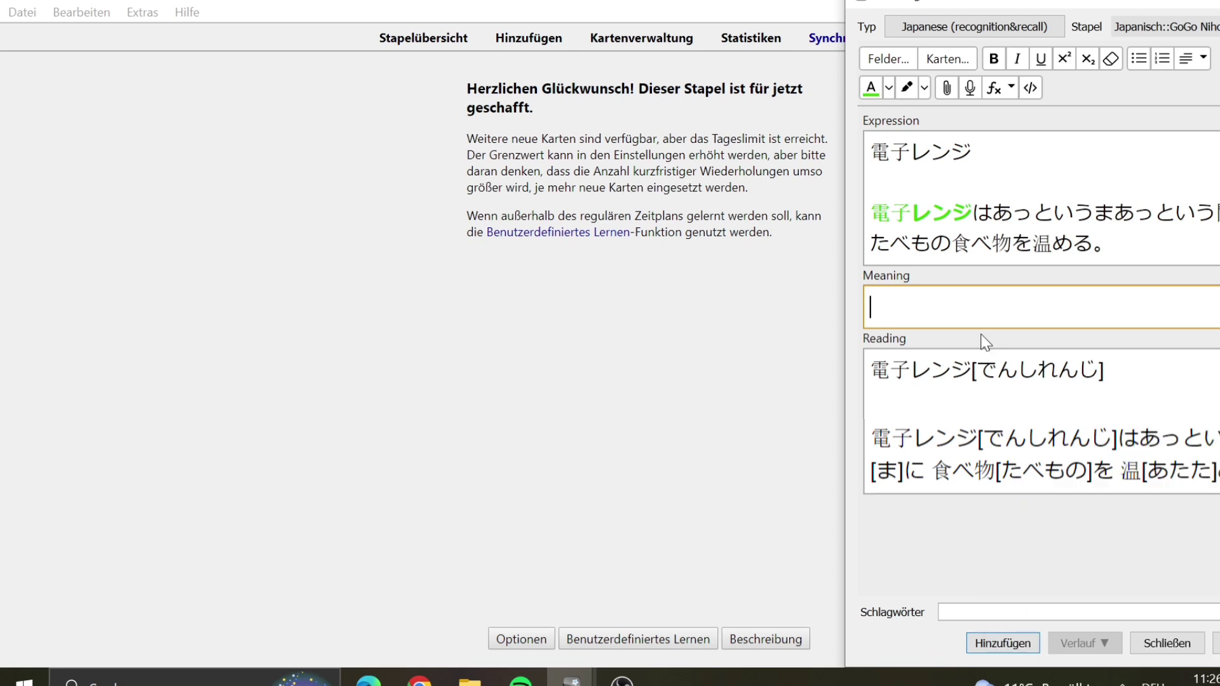
text(Mikrowelle)
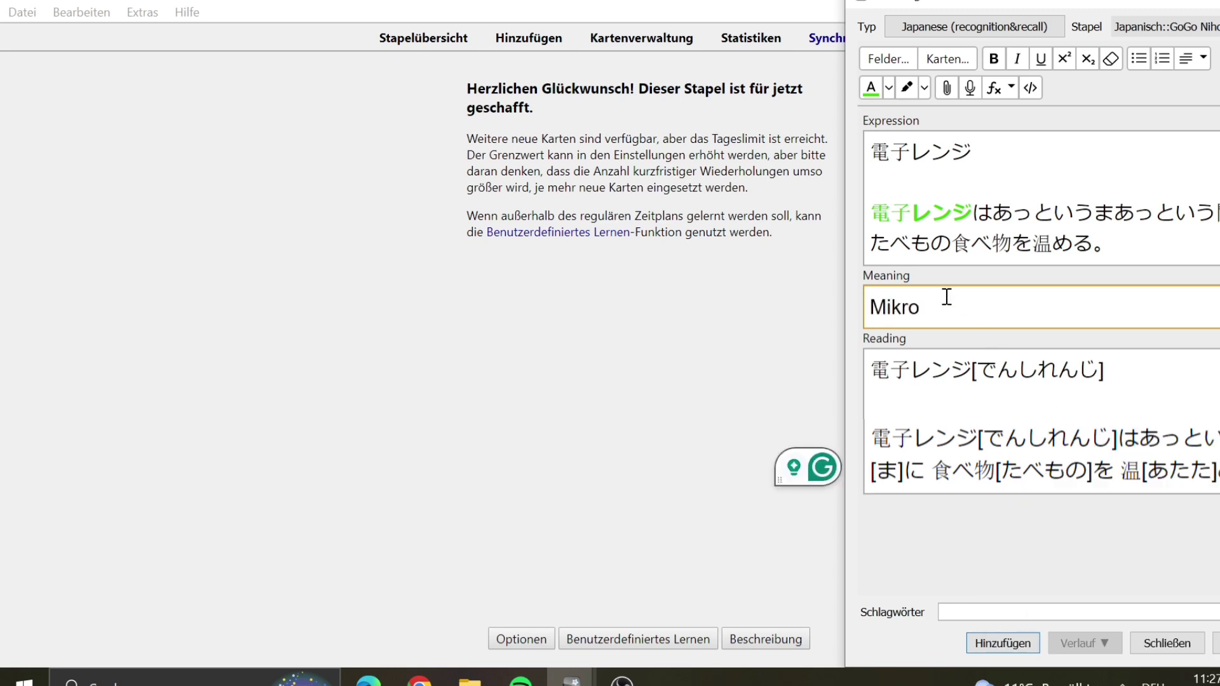
key(Return)
key(Return)
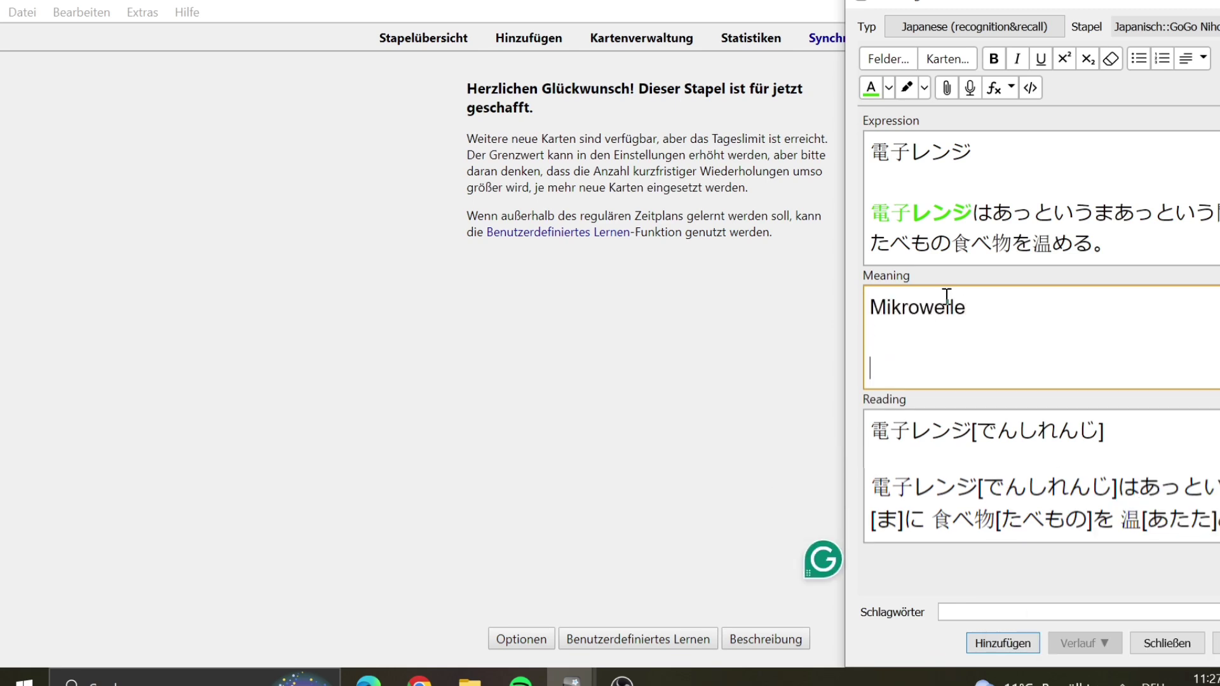
text(Die Mikrowelle erw)
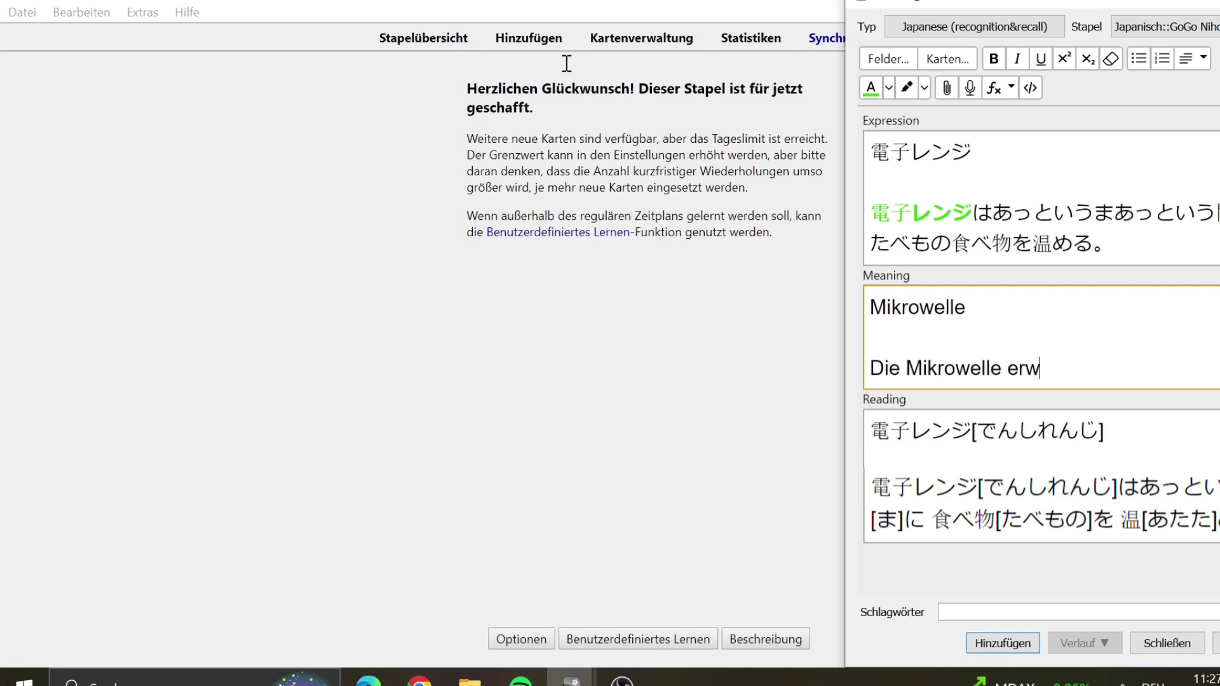
text(ärmt das Essen im )
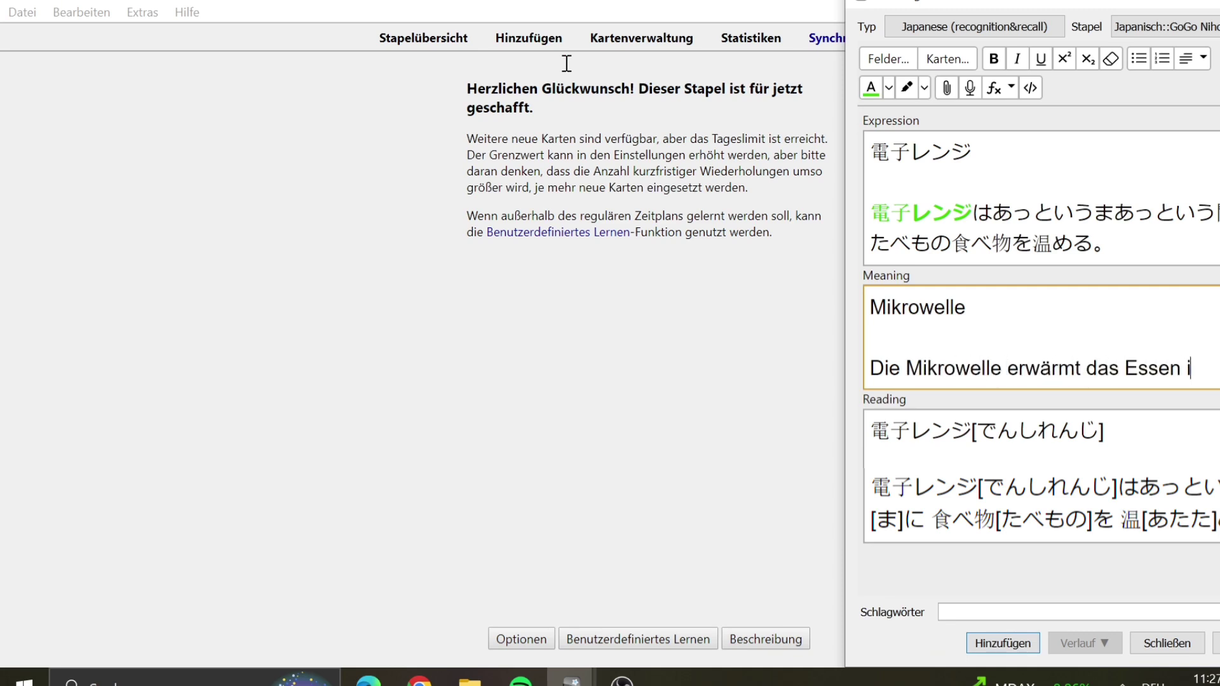
text(Handumdrehen.)
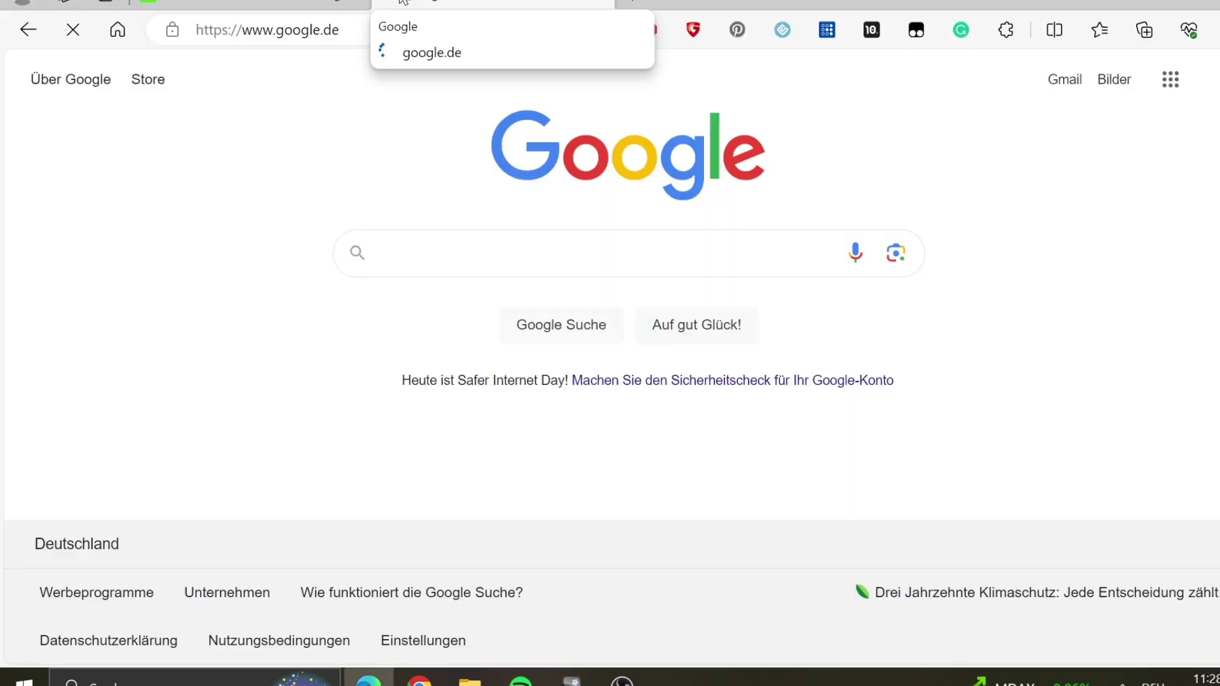
Search Google Images in the browser for 電子レンジ with Japanese input and browse the pictures.
click(1152, 684)
click(1055, 572)
text(de)
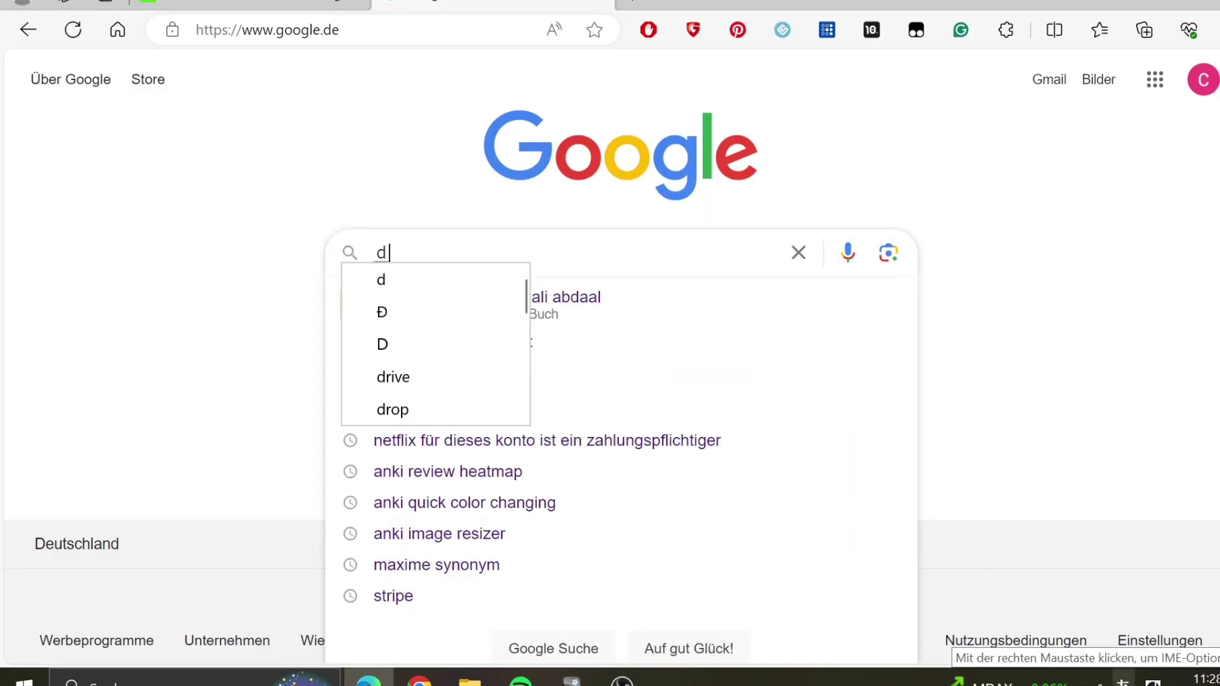
key(Tab)
key(Return)
key(Return)
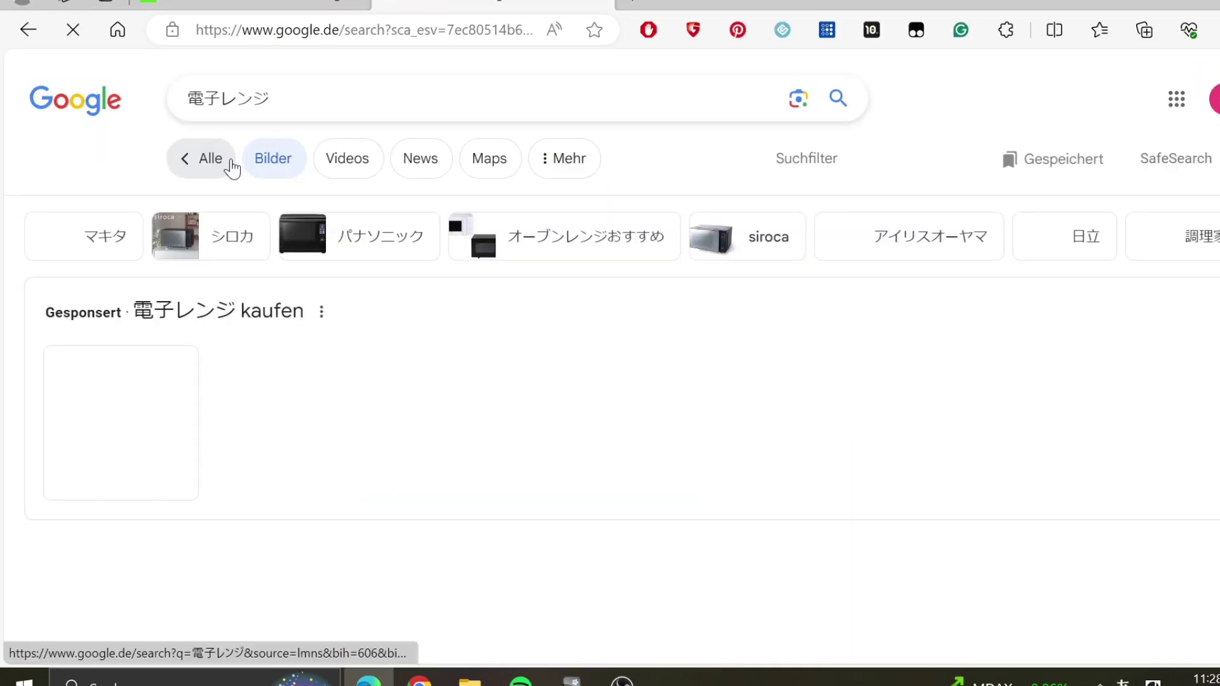
scroll(536, 447, down, 5)
scroll(536, 448, down, 2)
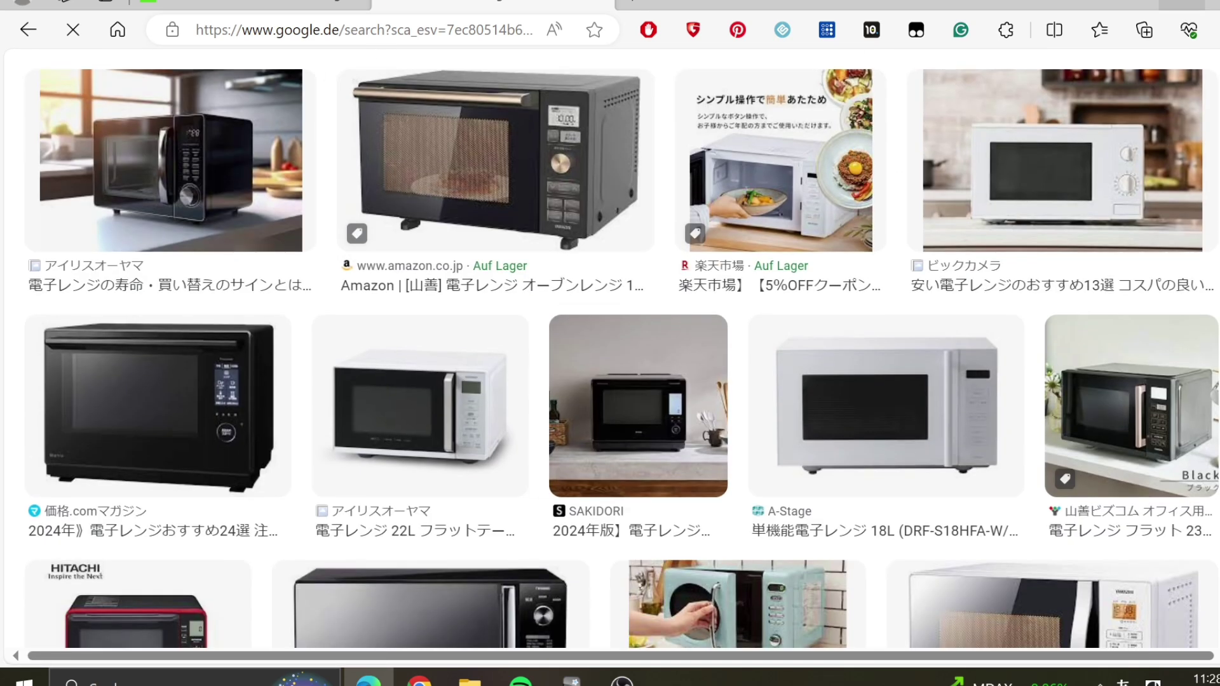
Insert the photo of the black microwave on a kitchen counter between Mikrowelle and the German sentence, with blank lines around it.
click(1215, 2)
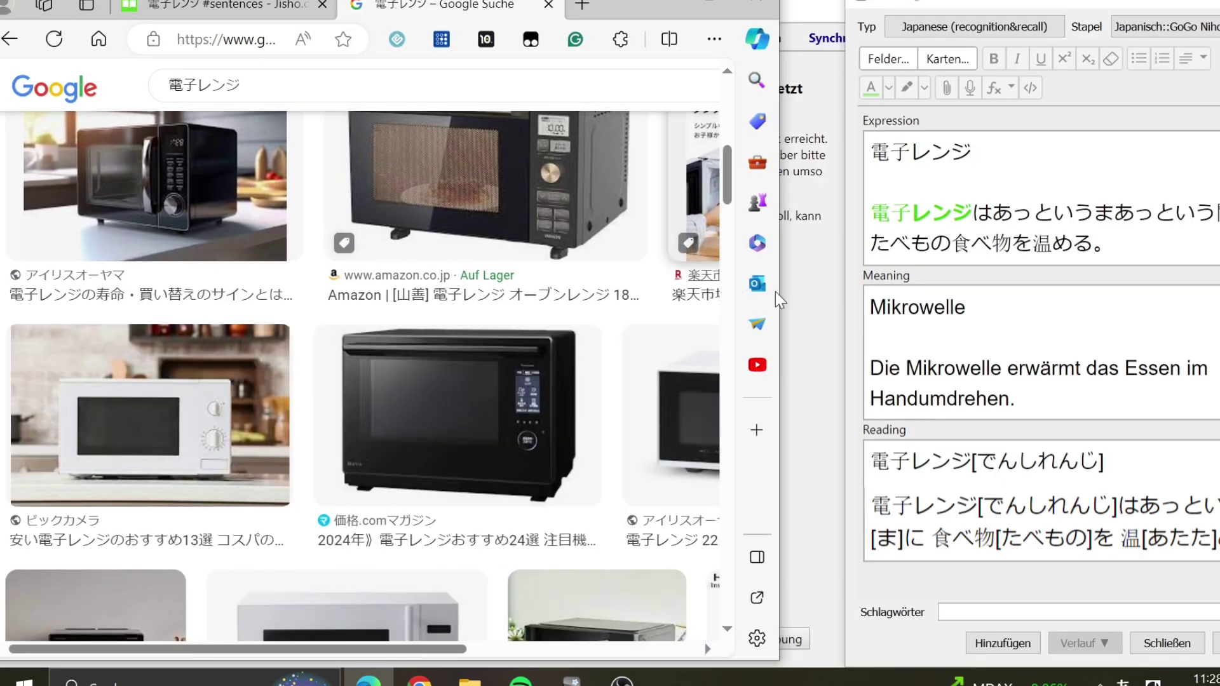
click(915, 337)
drag(83, 204, 940, 341)
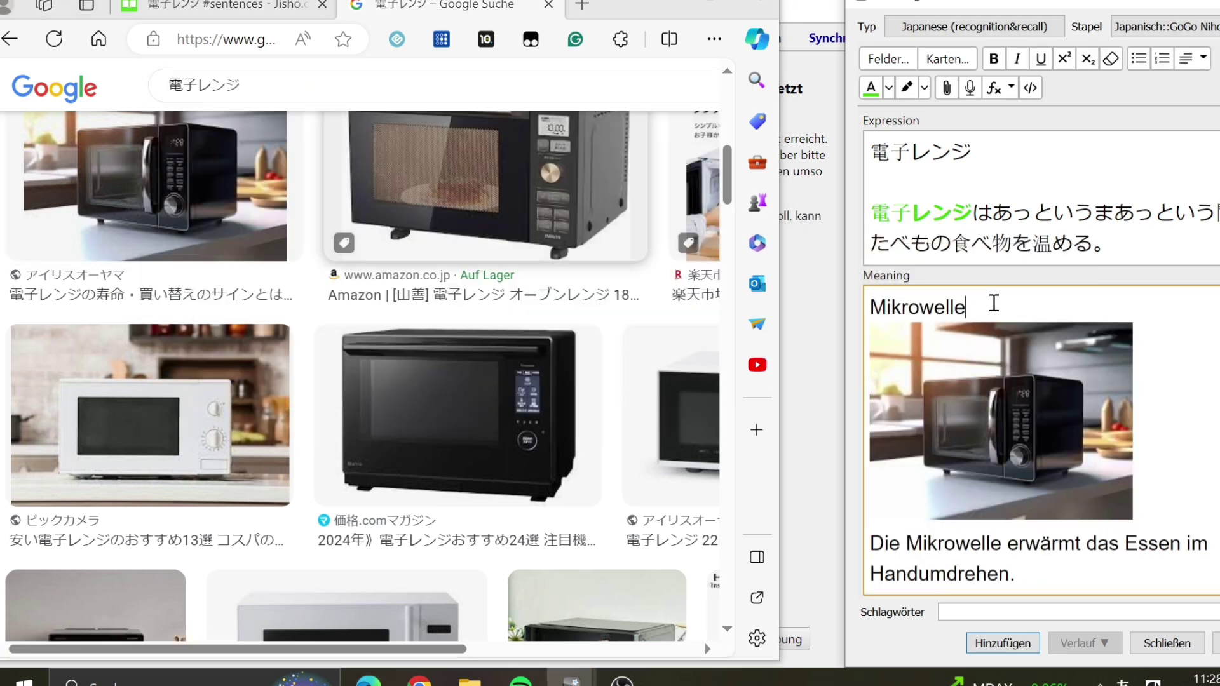
click(994, 303)
key(Return)
click(1186, 482)
key(Return)
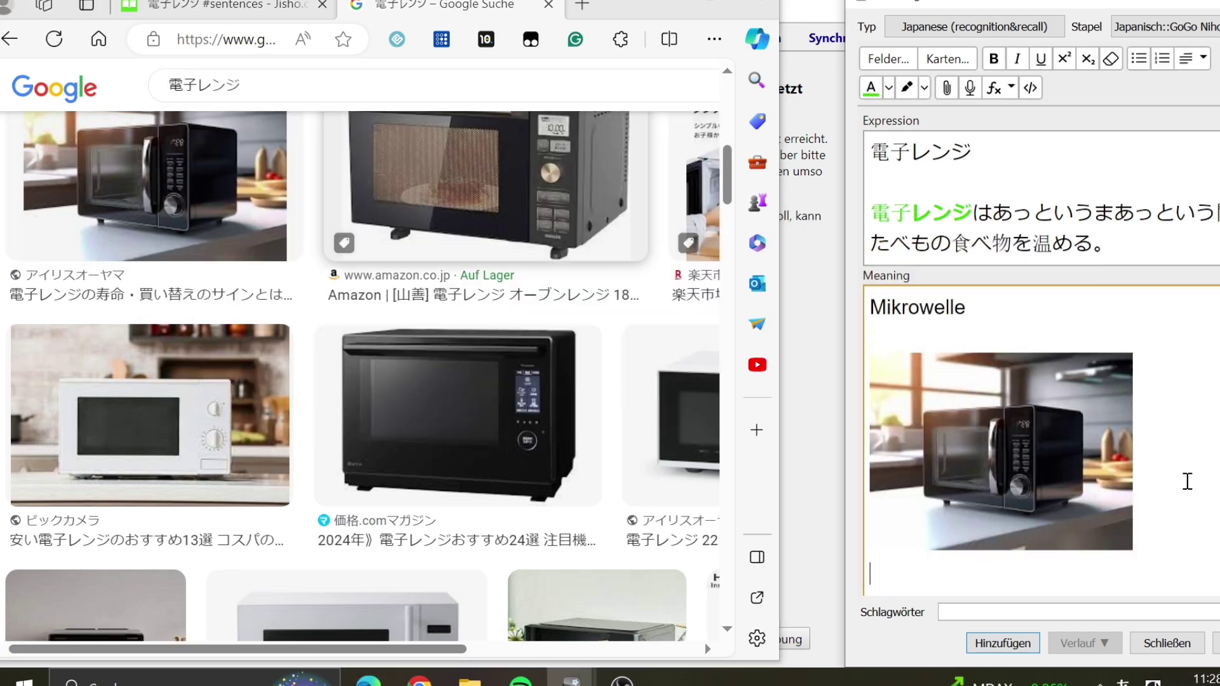
scroll(1186, 481, down, 2)
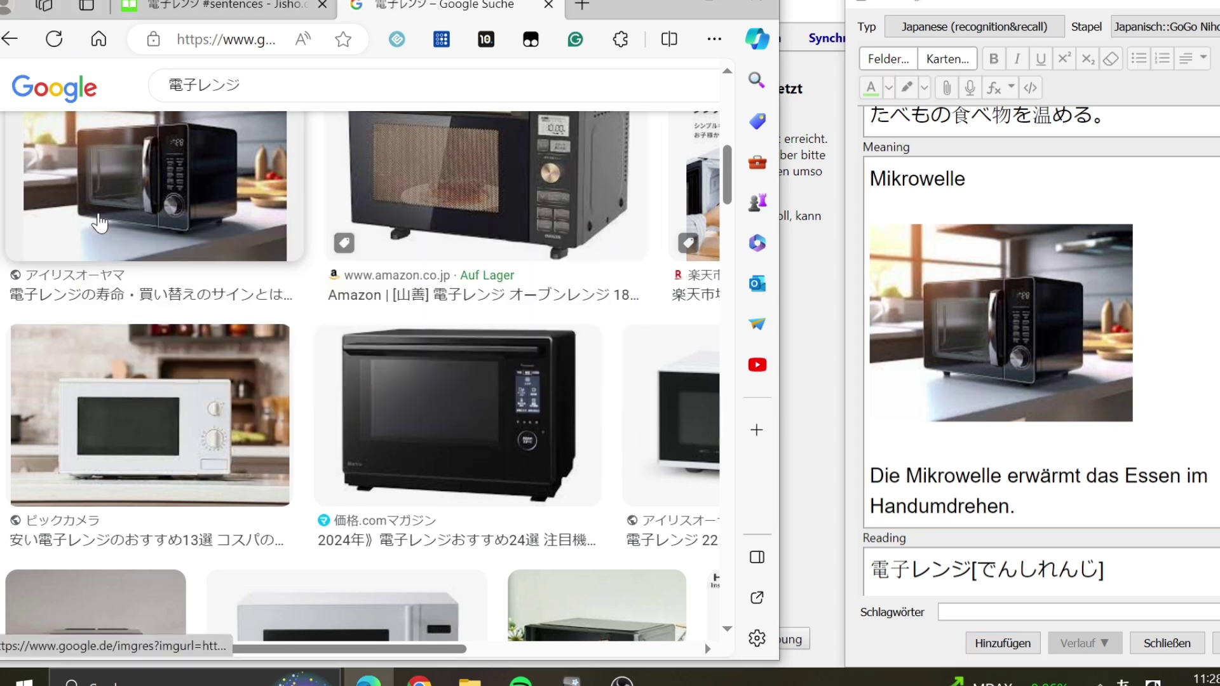
click(153, 251)
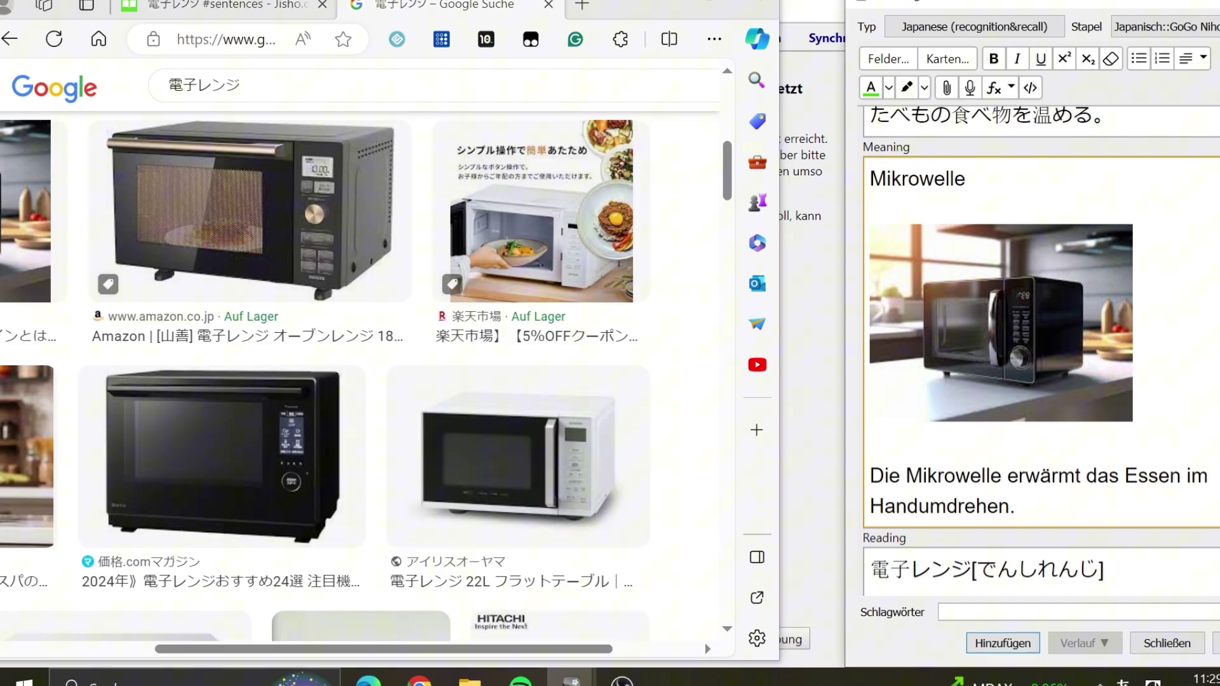
scroll(1039, 350, up, 2)
scroll(1039, 351, down, 1)
scroll(1039, 350, up, 1)
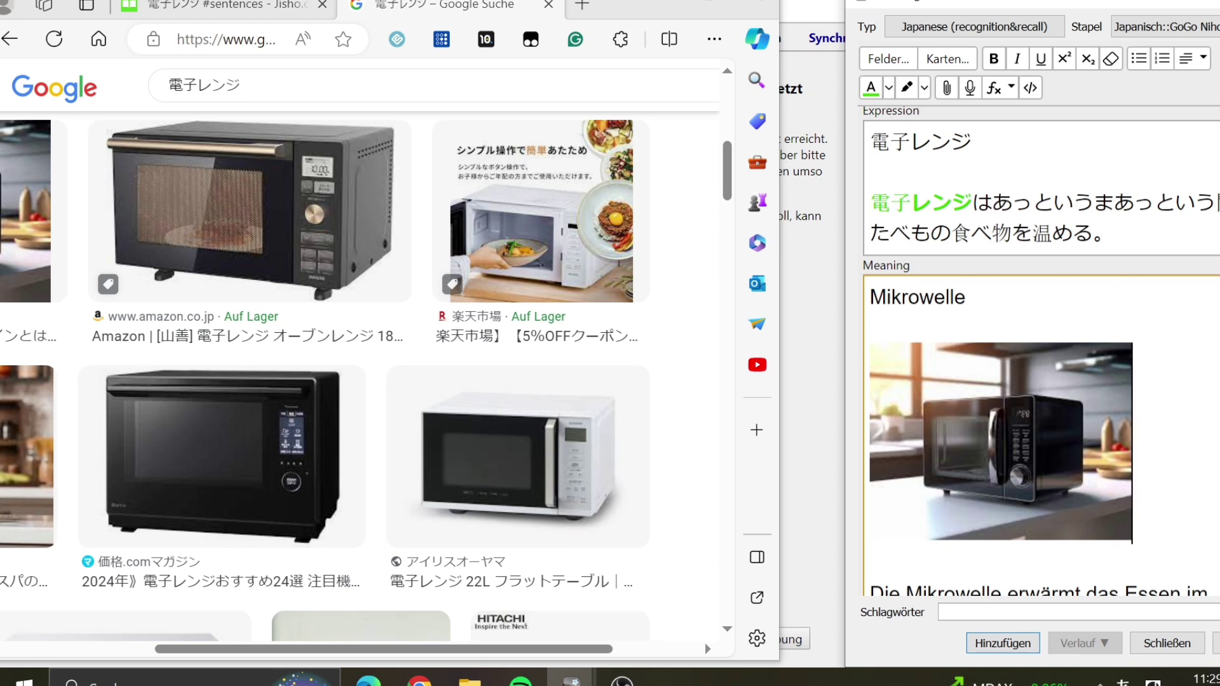
scroll(887, 218, up, 1)
Make the word Mikrowelle in the German example sentence of the Meaning field bold and green.
scroll(1008, 394, down, 3)
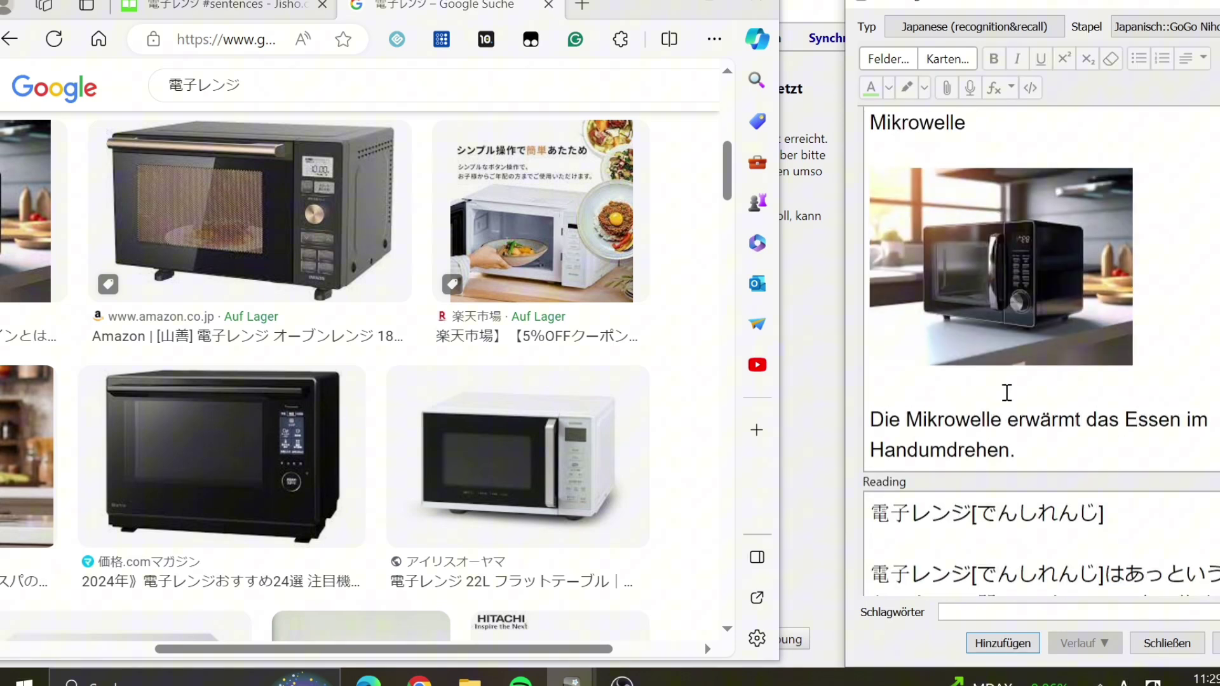
drag(906, 420, 1009, 421)
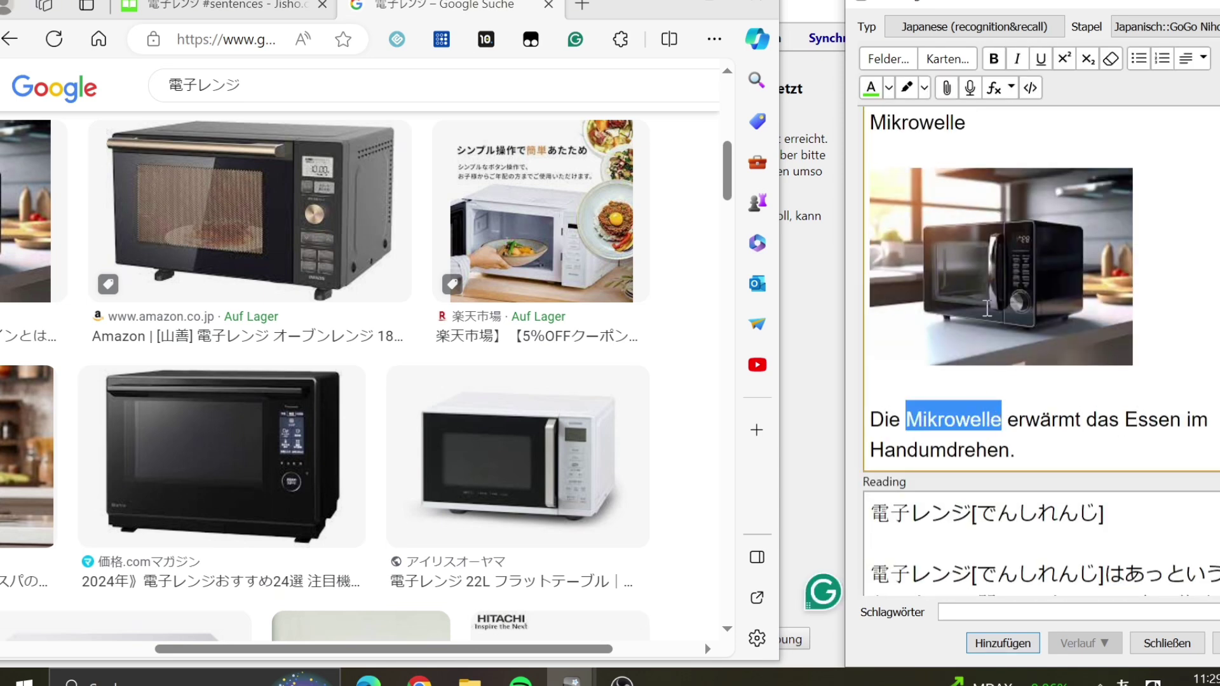
click(993, 59)
click(872, 93)
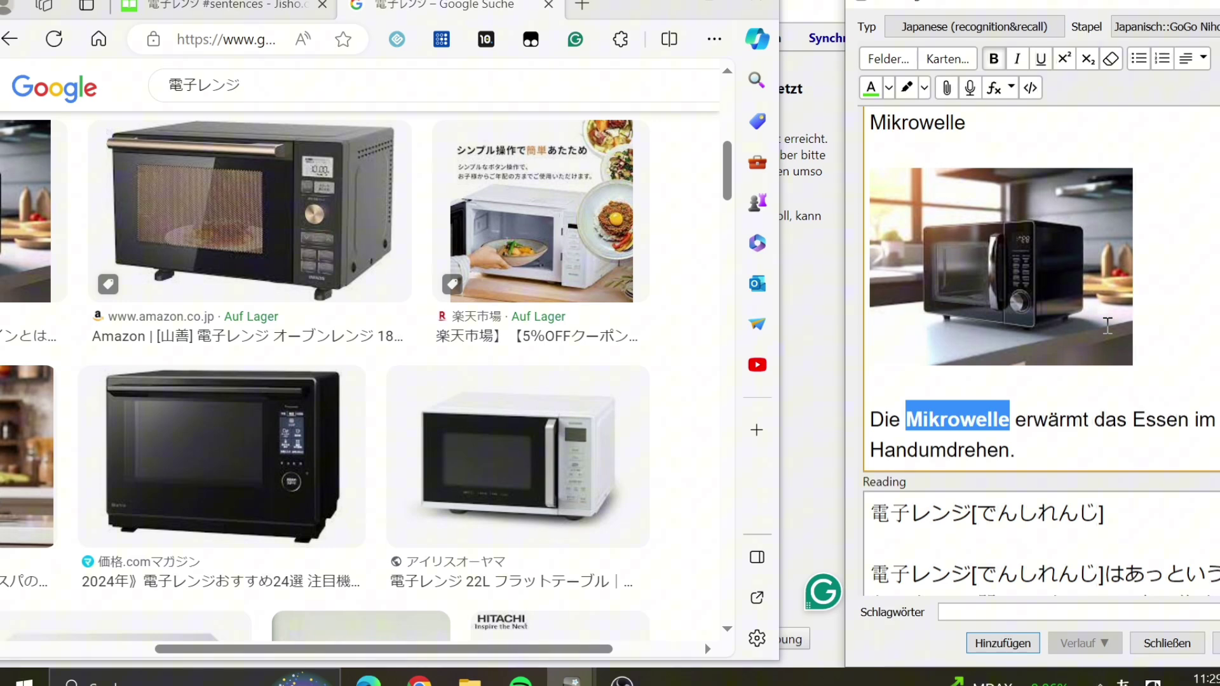
click(1167, 386)
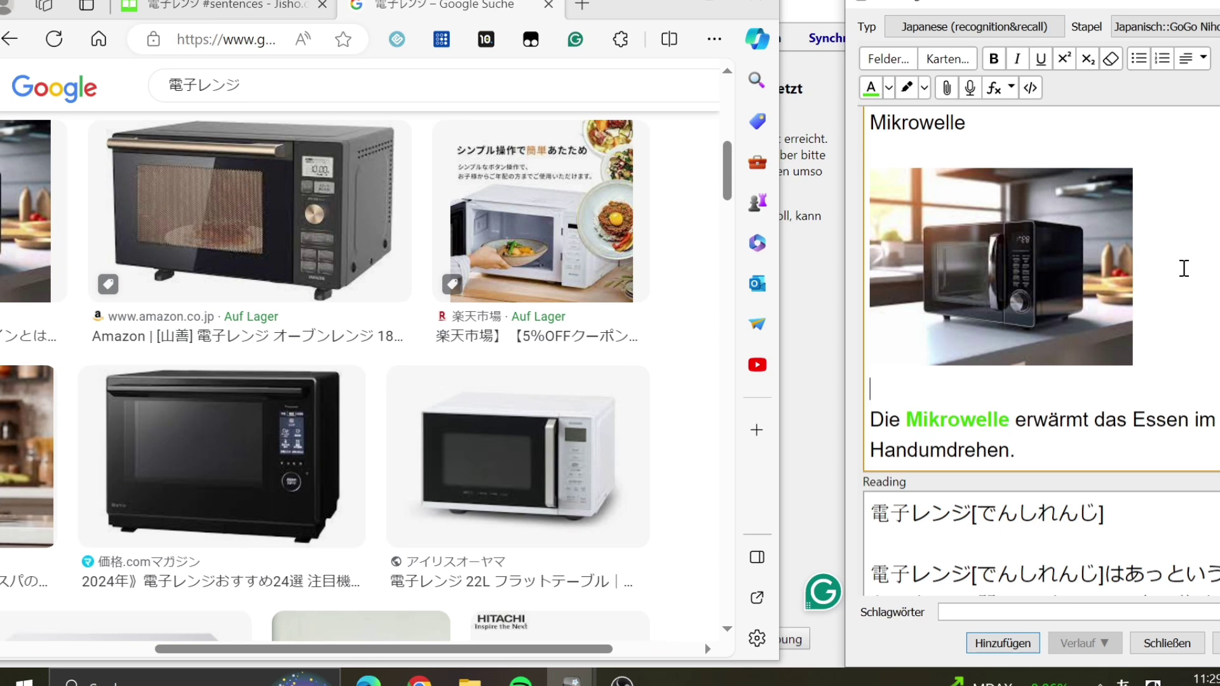
Review the finished card, tag it Substantiv and add it to the deck.
scroll(1184, 268, up, 3)
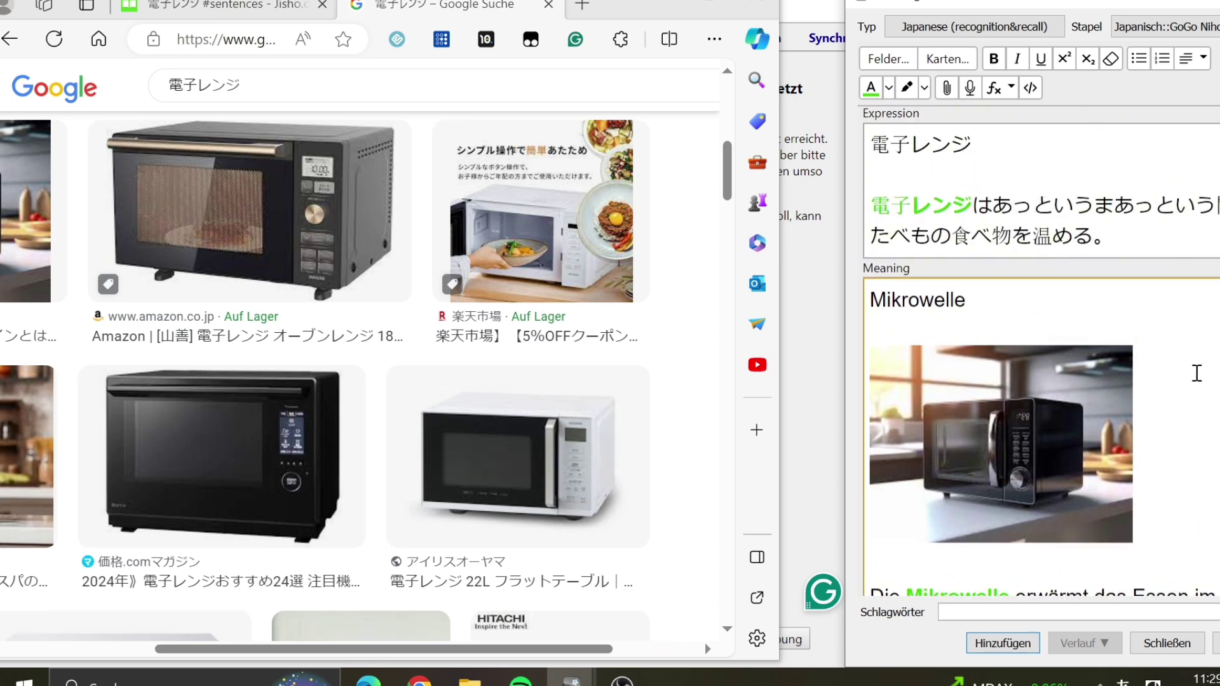
scroll(1196, 373, down, 4)
scroll(1196, 373, up, 4)
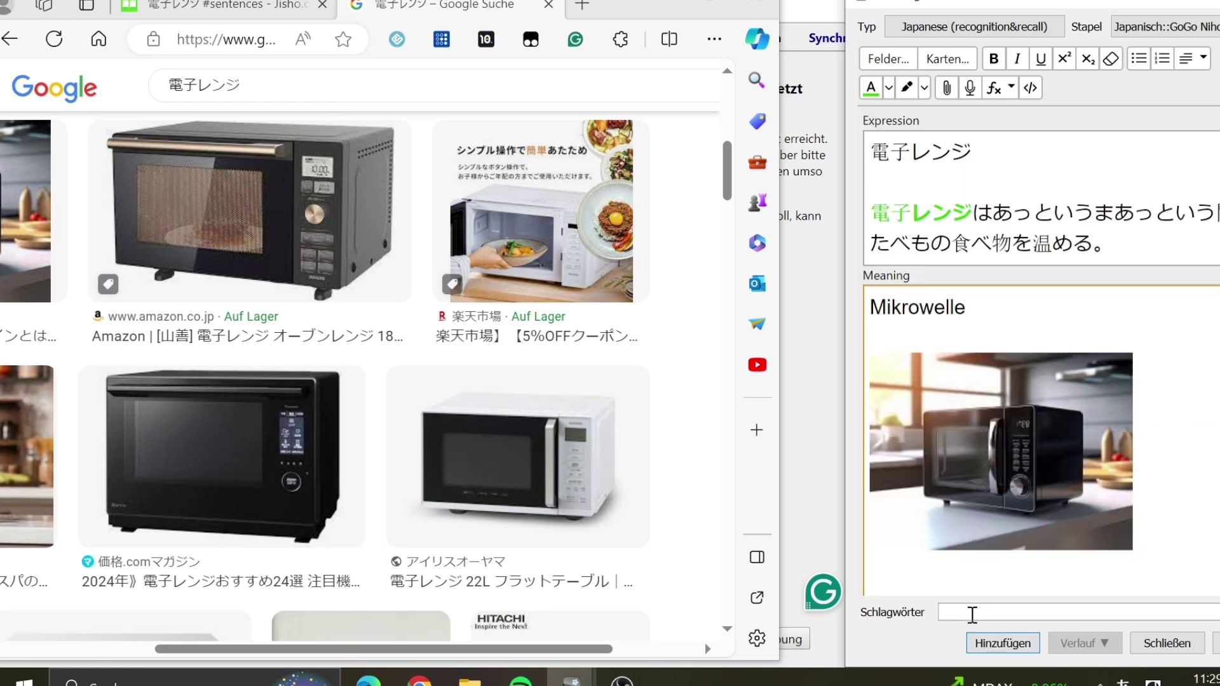
click(972, 612)
text(Sub)
key(Down)
key(Return)
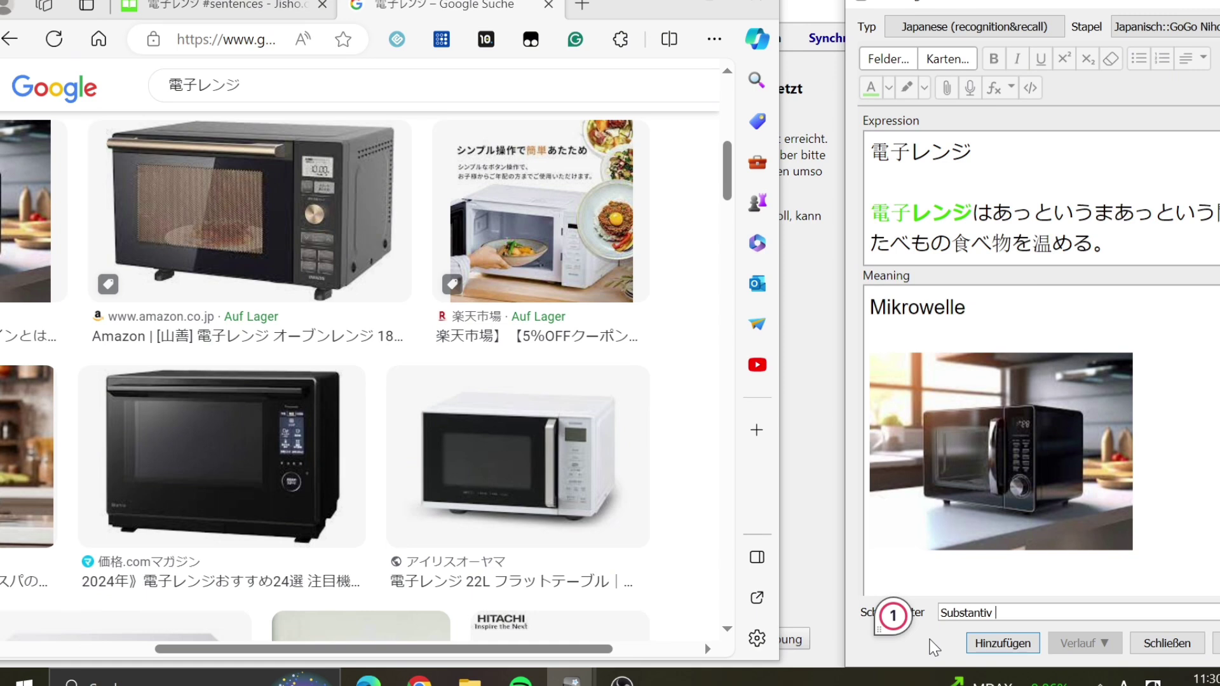
click(992, 647)
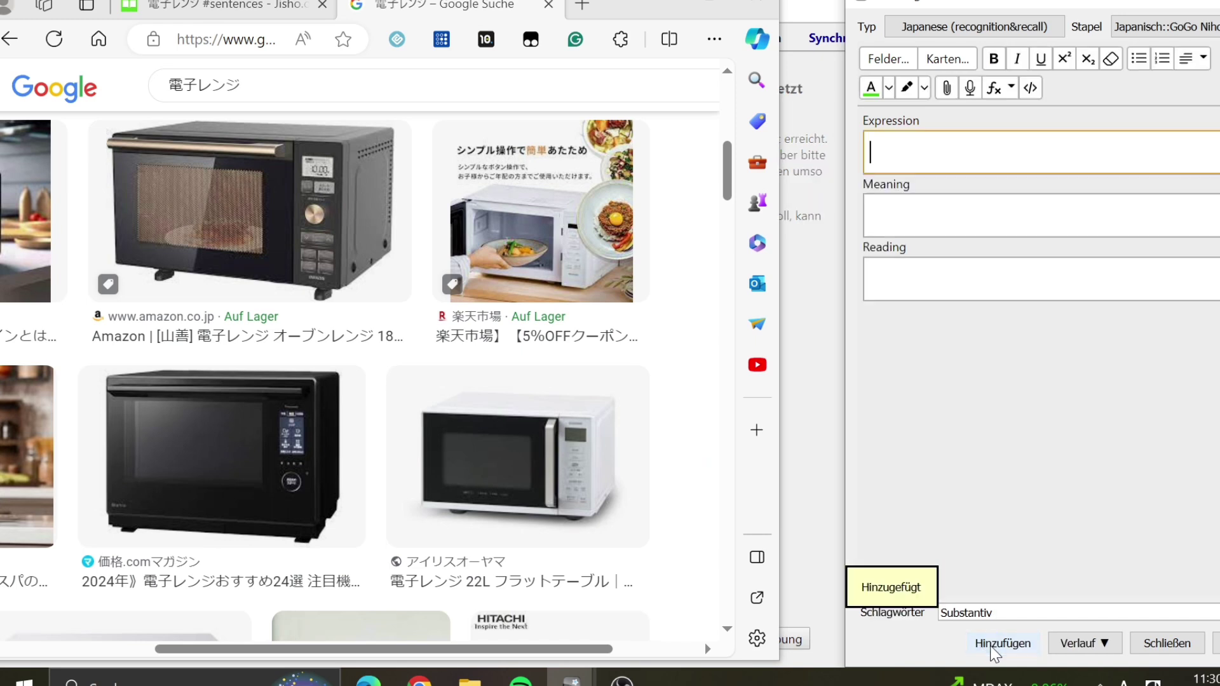
Preview the front and back of the new 電子レンジ Recall card in the card browser, and close the browser.
key(Escape)
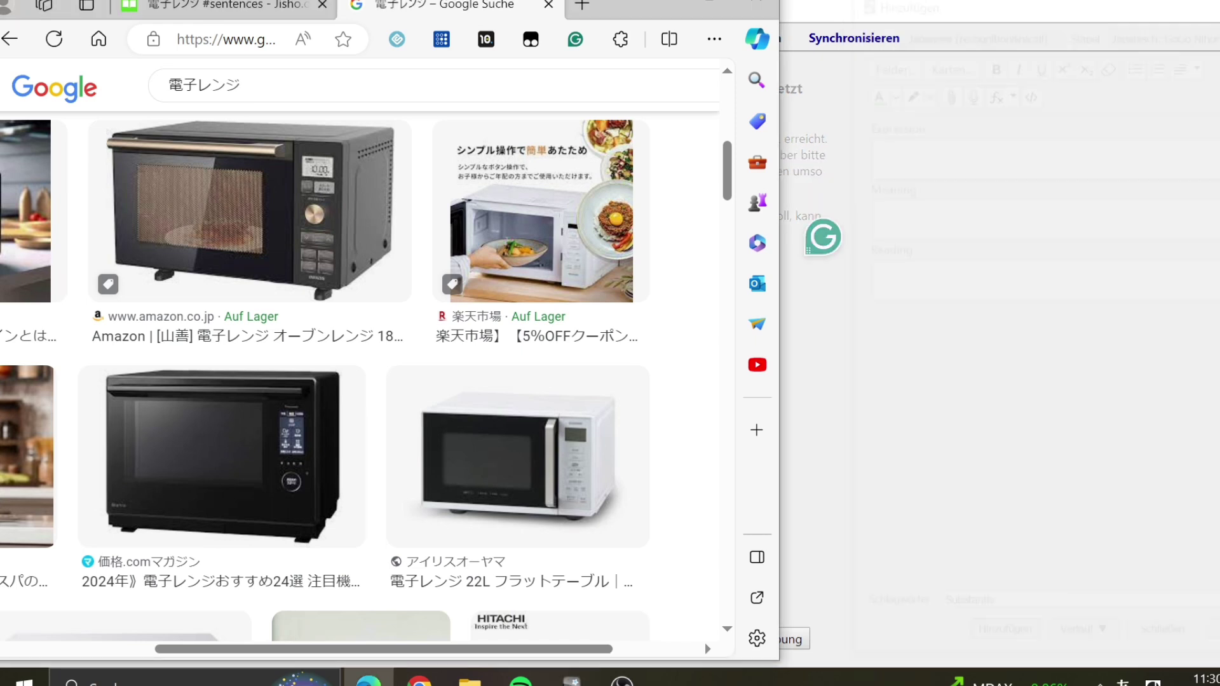
click(900, 521)
click(628, 36)
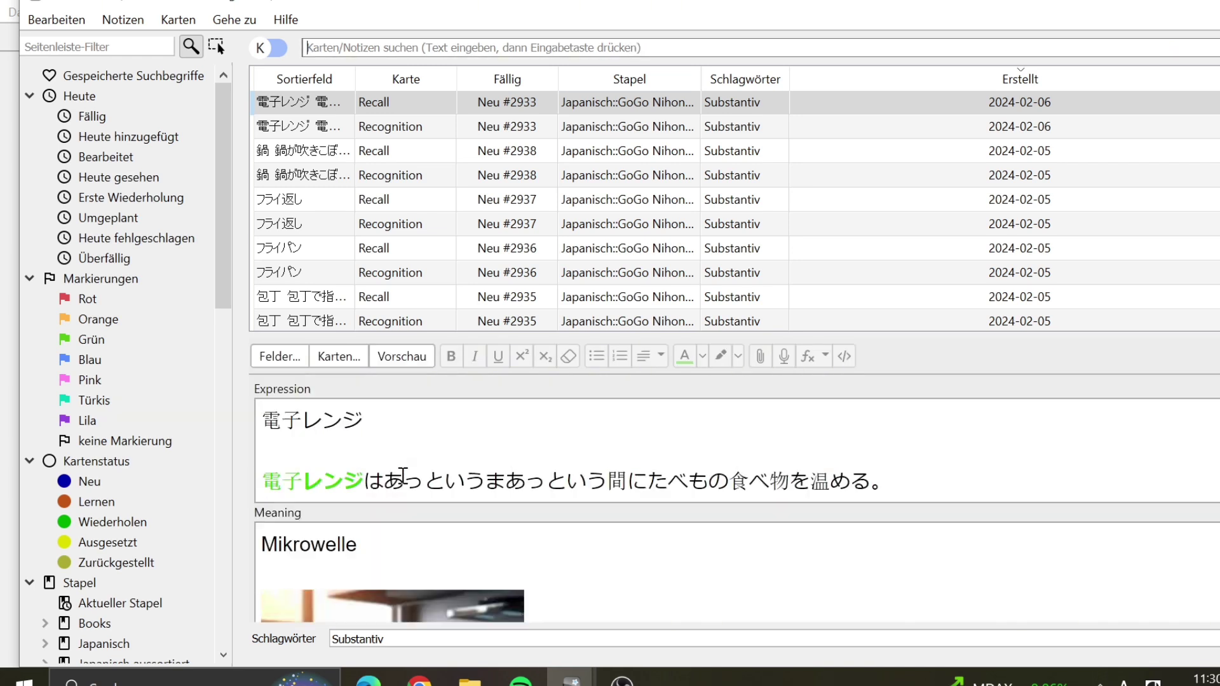
click(412, 367)
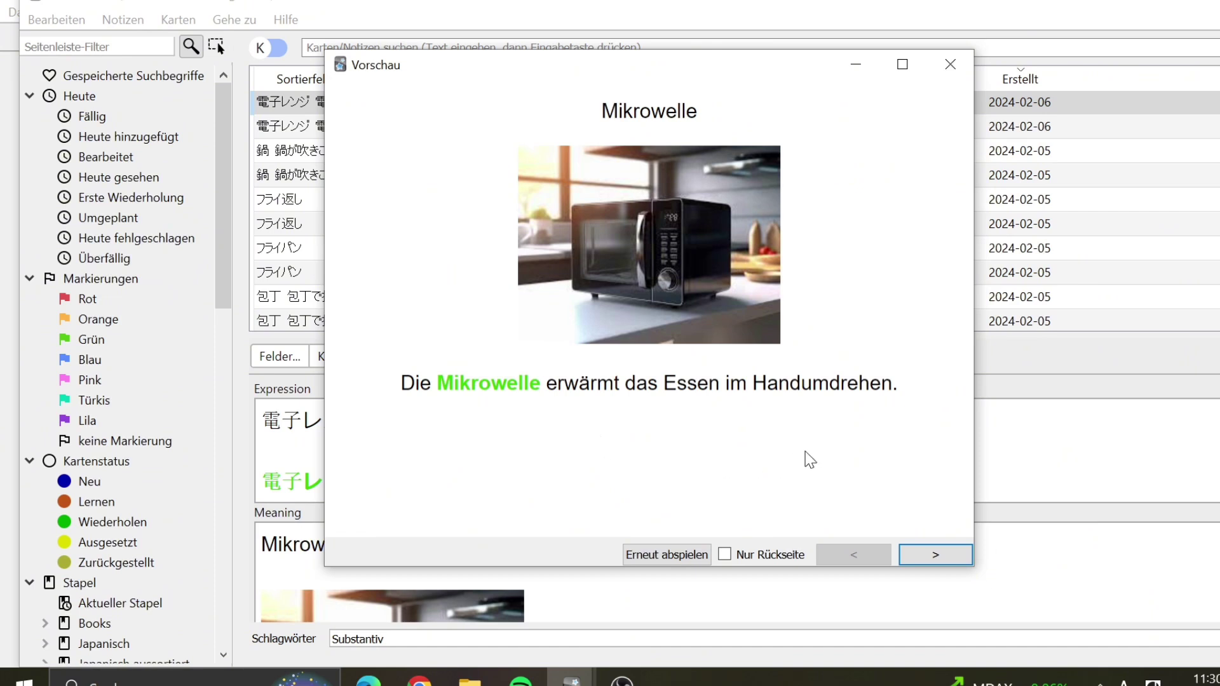
click(936, 556)
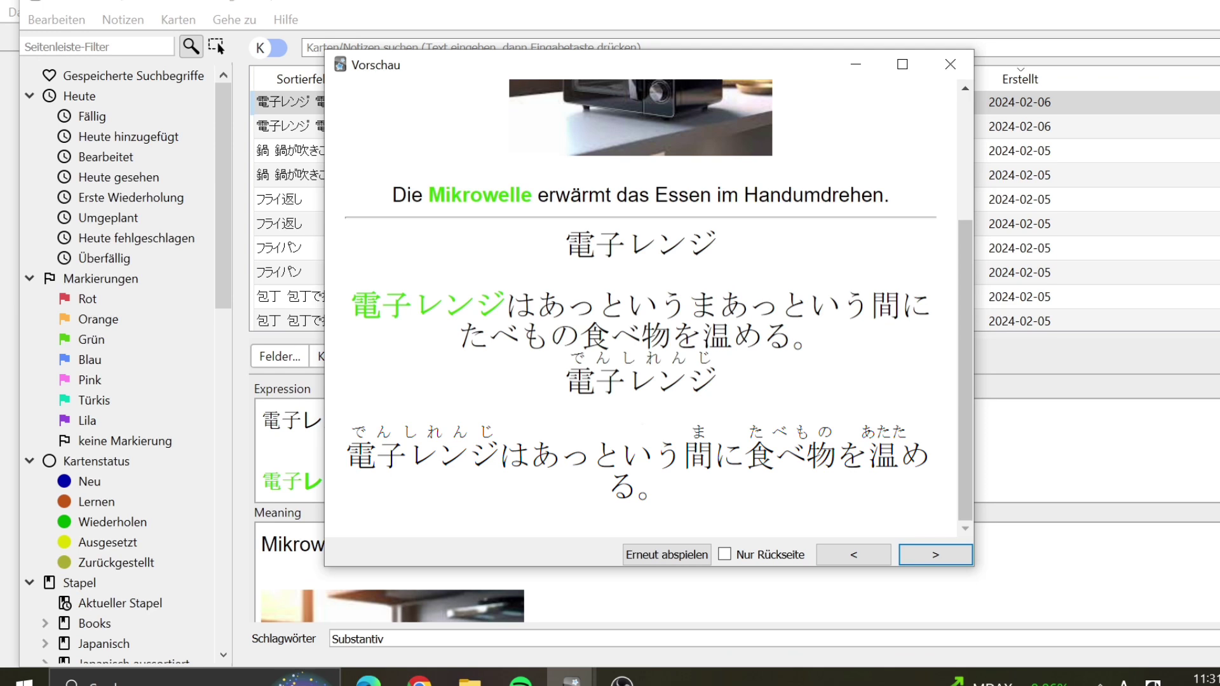
click(950, 65)
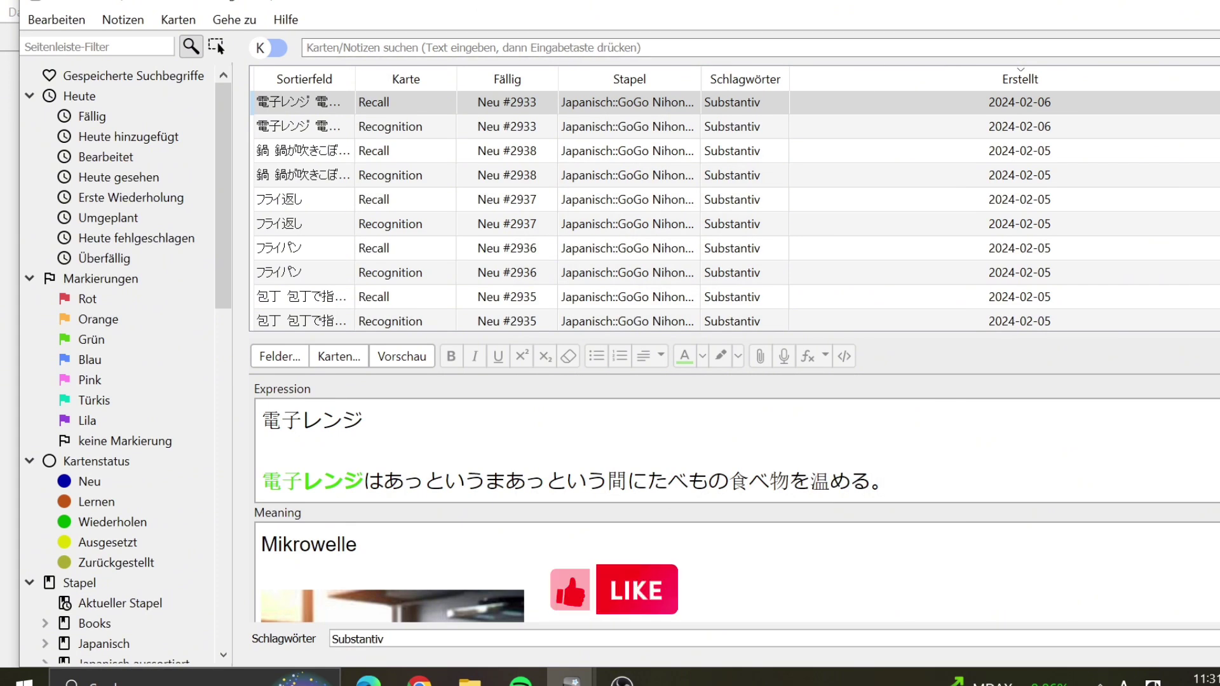
key(Escape)
Browse the Grammatiksätze deck and preview its grammar cards, including the 100円 card and both sides of the どれがいいか迷うけど、これにします card.
click(420, 42)
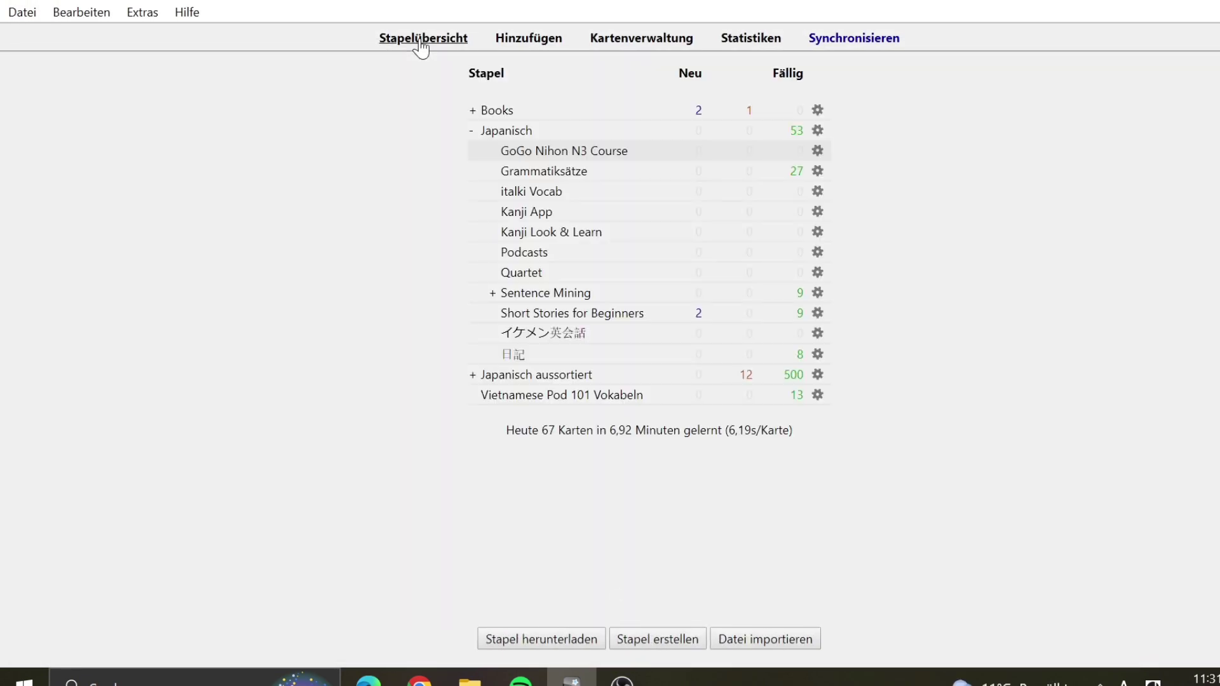
click(524, 175)
click(610, 39)
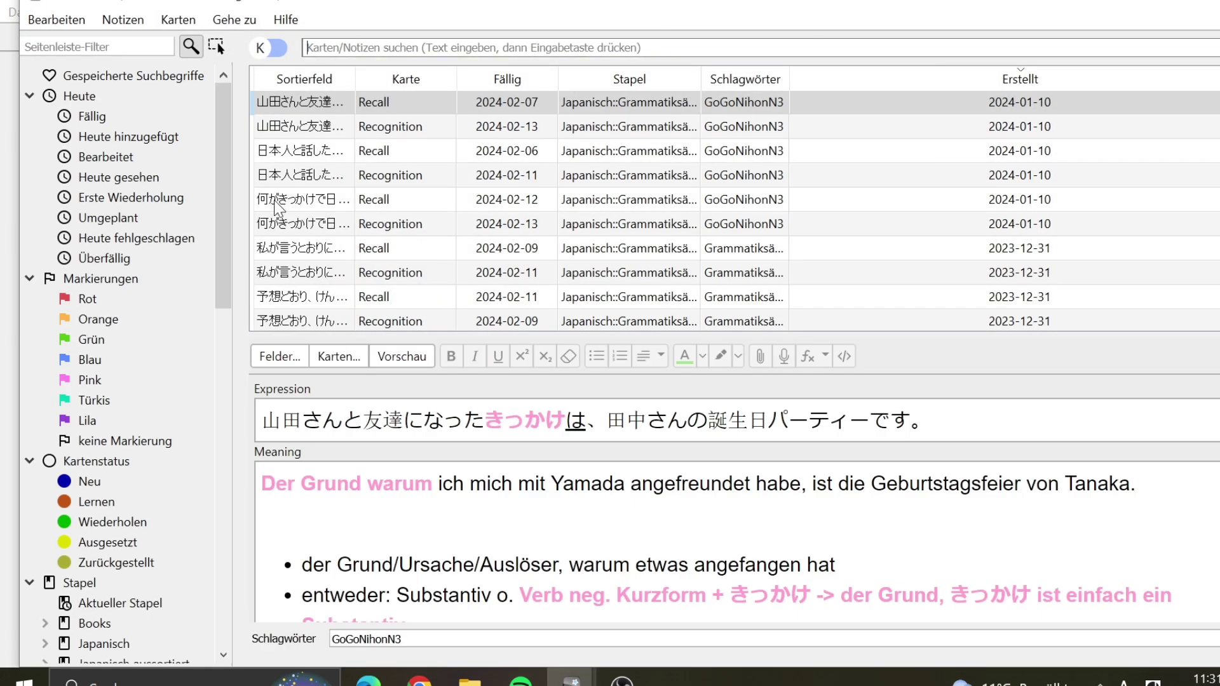
click(324, 247)
scroll(324, 247, down, 1)
click(417, 353)
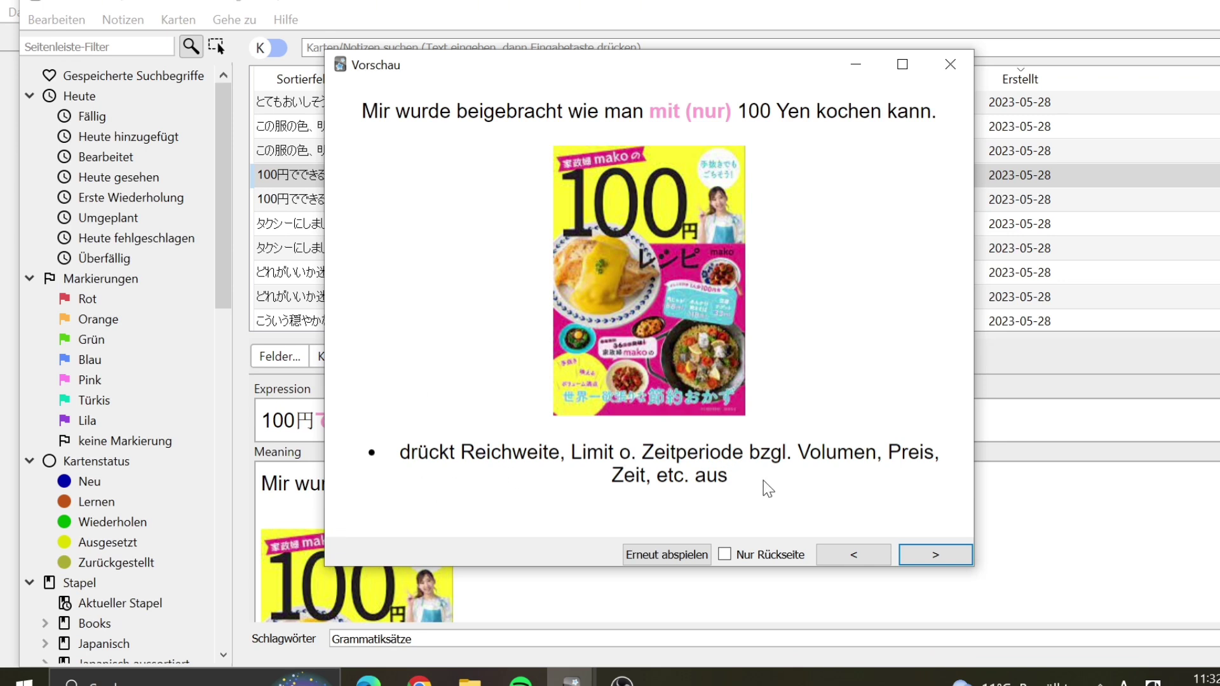
click(942, 554)
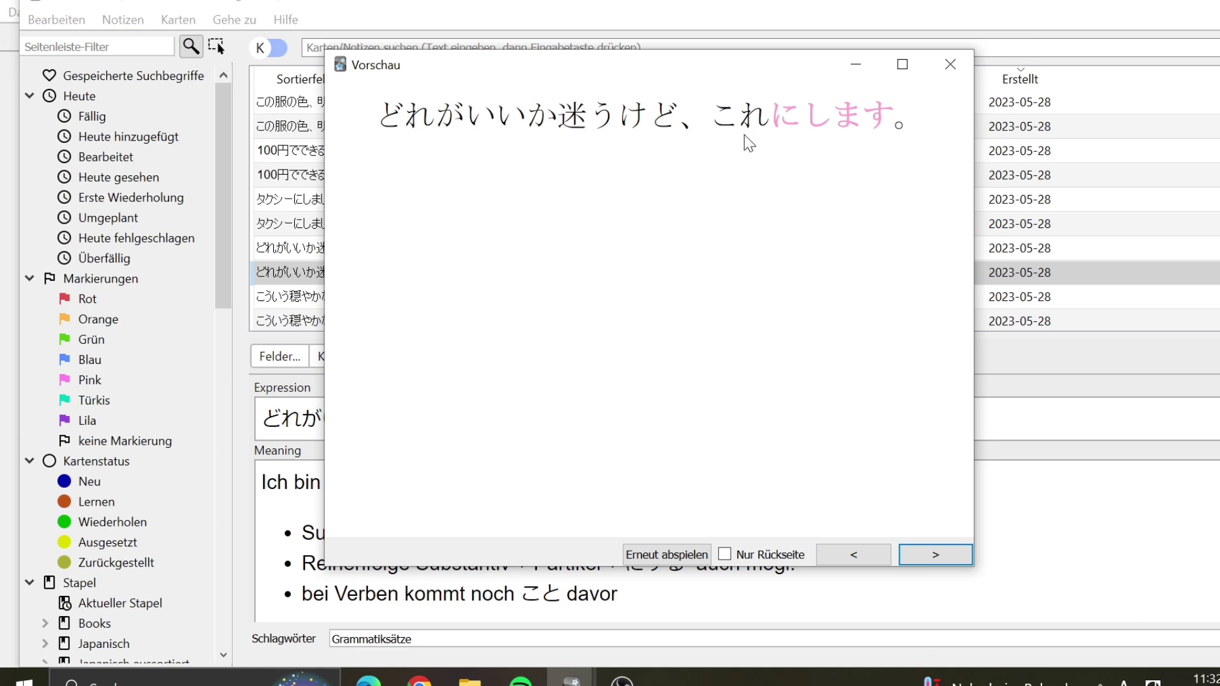
click(913, 546)
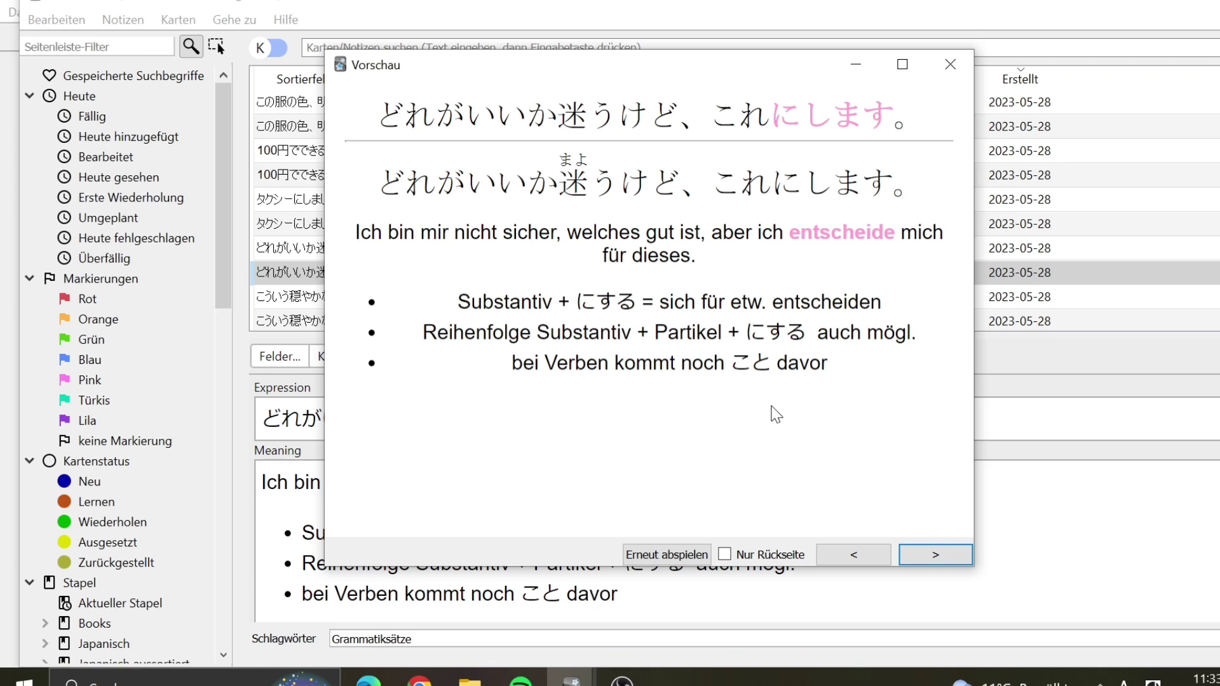
click(950, 64)
Examine the bulleted grammar notes in the Meaning field of the これにします card, and close the card browser.
scroll(604, 199, down, 2)
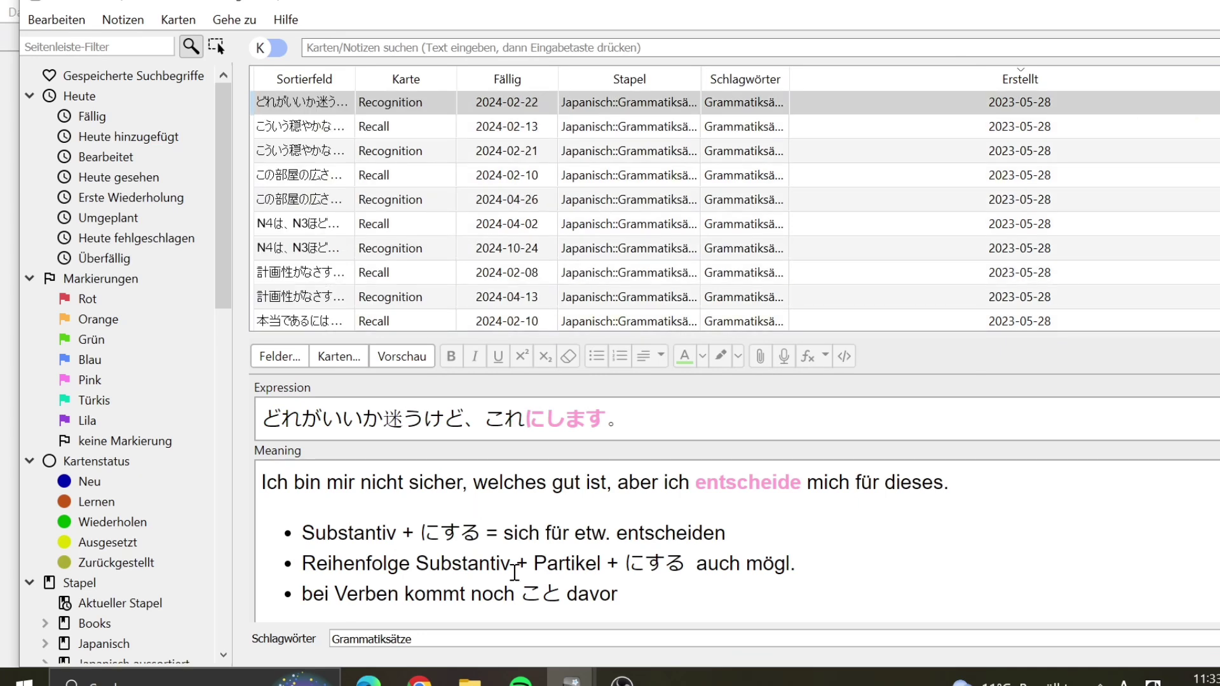
scroll(514, 571, down, 3)
scroll(512, 572, up, 3)
click(629, 567)
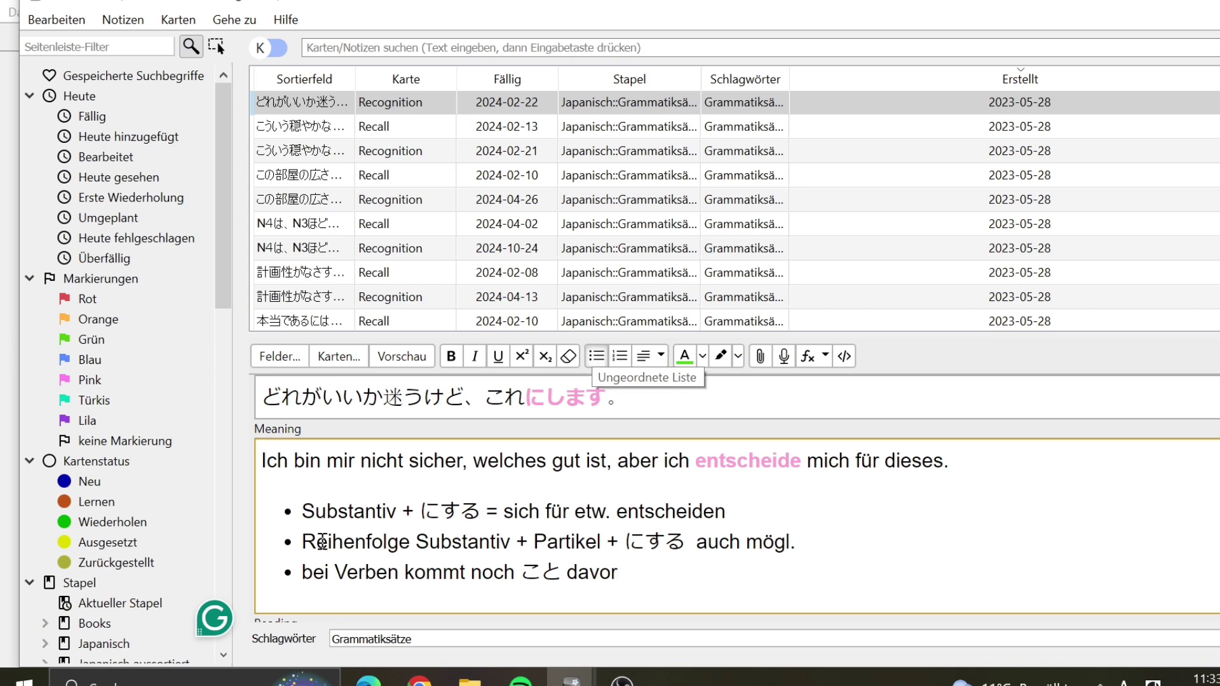
scroll(542, 536, down, 1)
scroll(539, 540, up, 2)
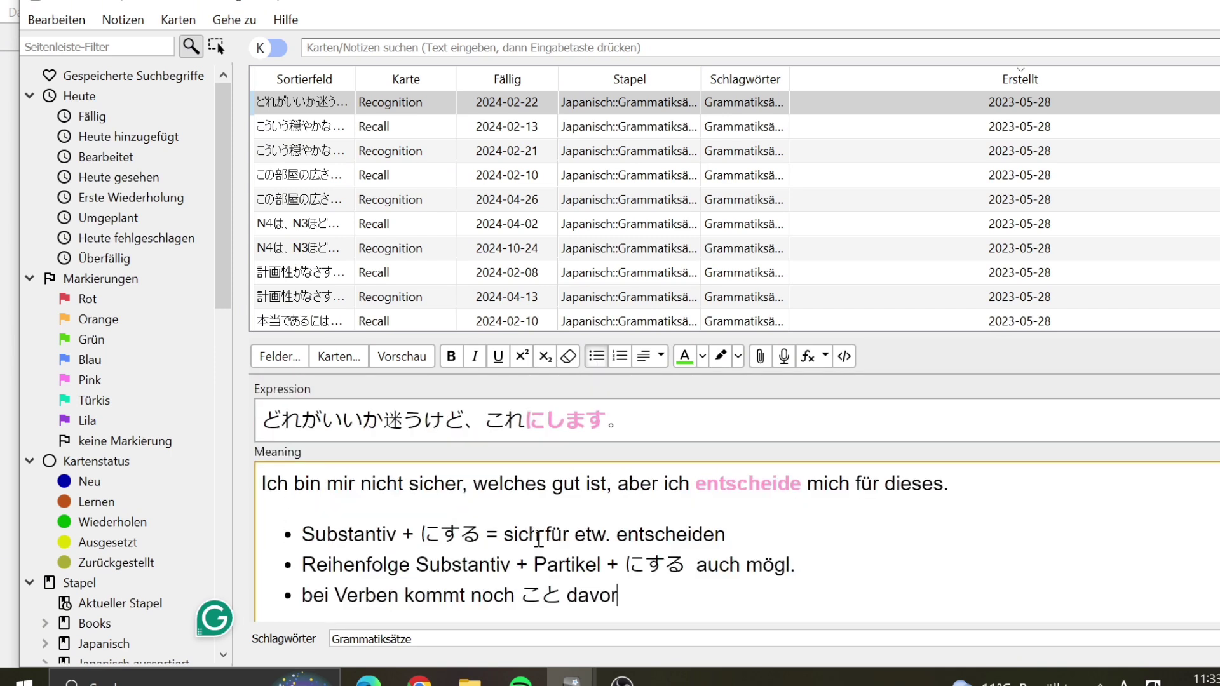
scroll(517, 545, down, 1)
key(Escape)
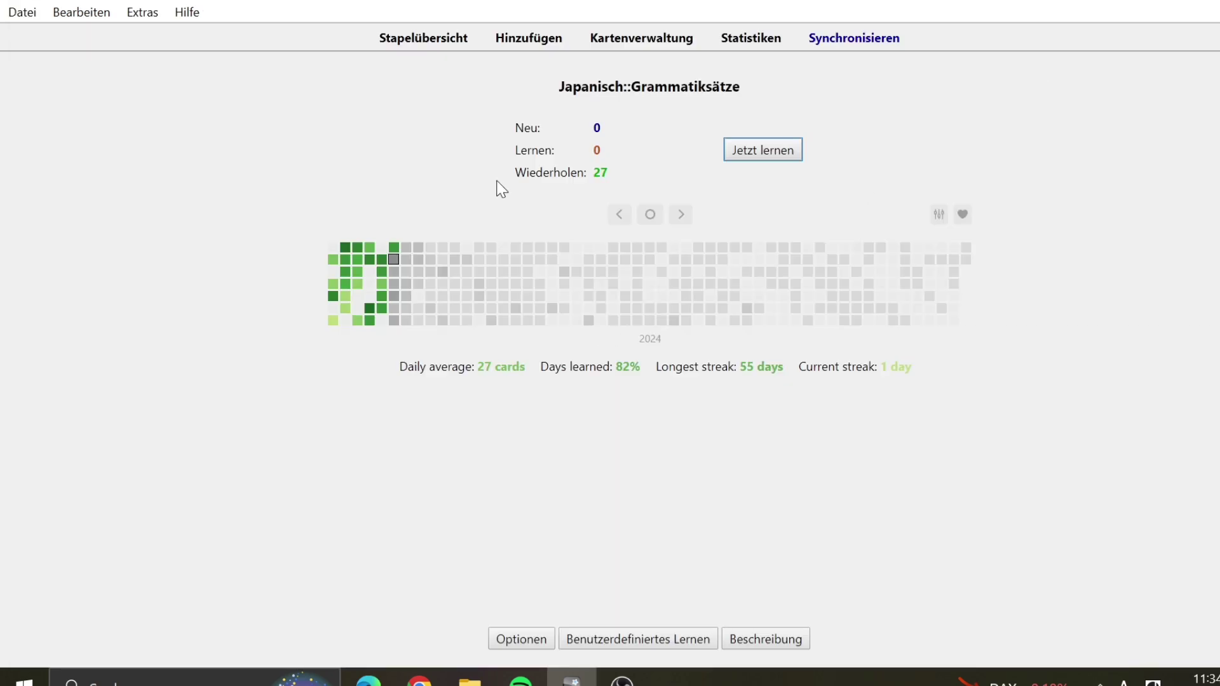
Open the Sentence Mining deck and look at its note entry form with the Japanese (recognition) Sentence Mining type.
click(443, 45)
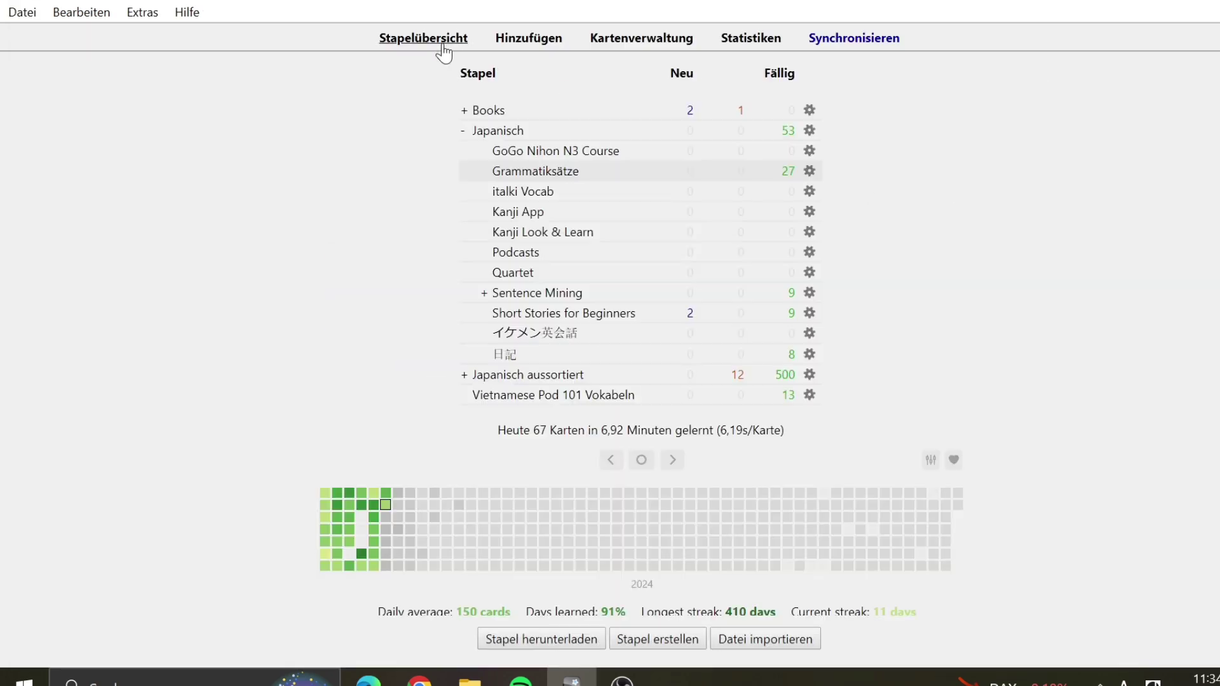
click(536, 293)
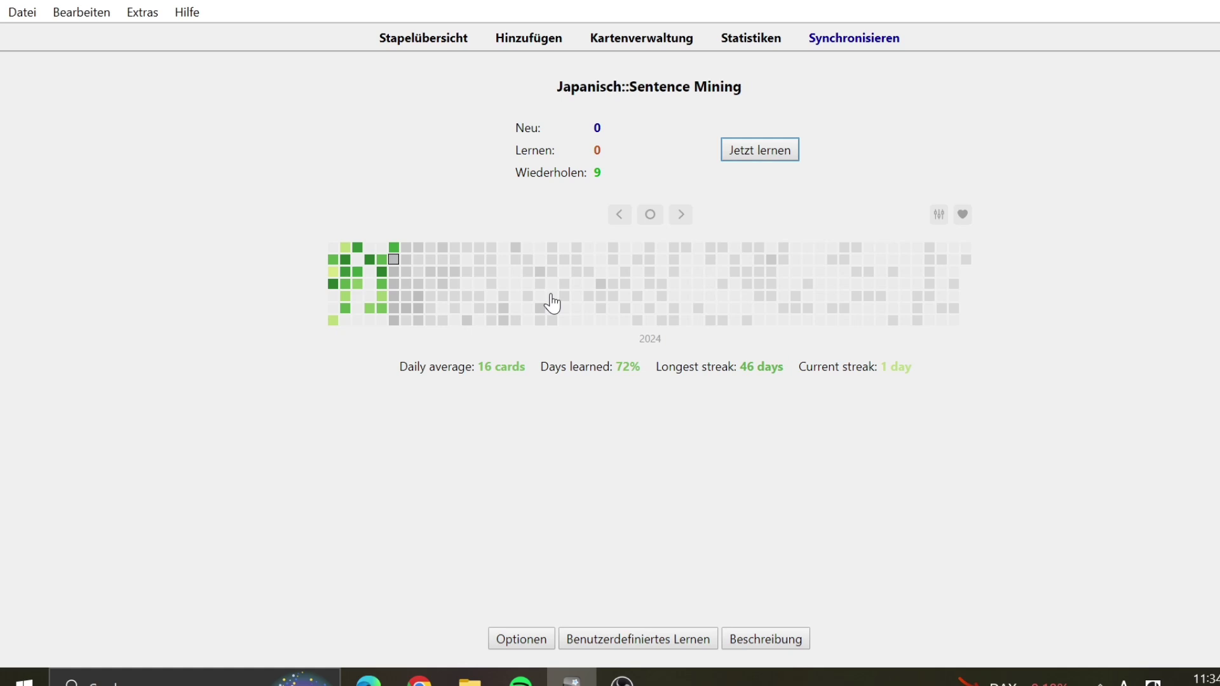
click(518, 50)
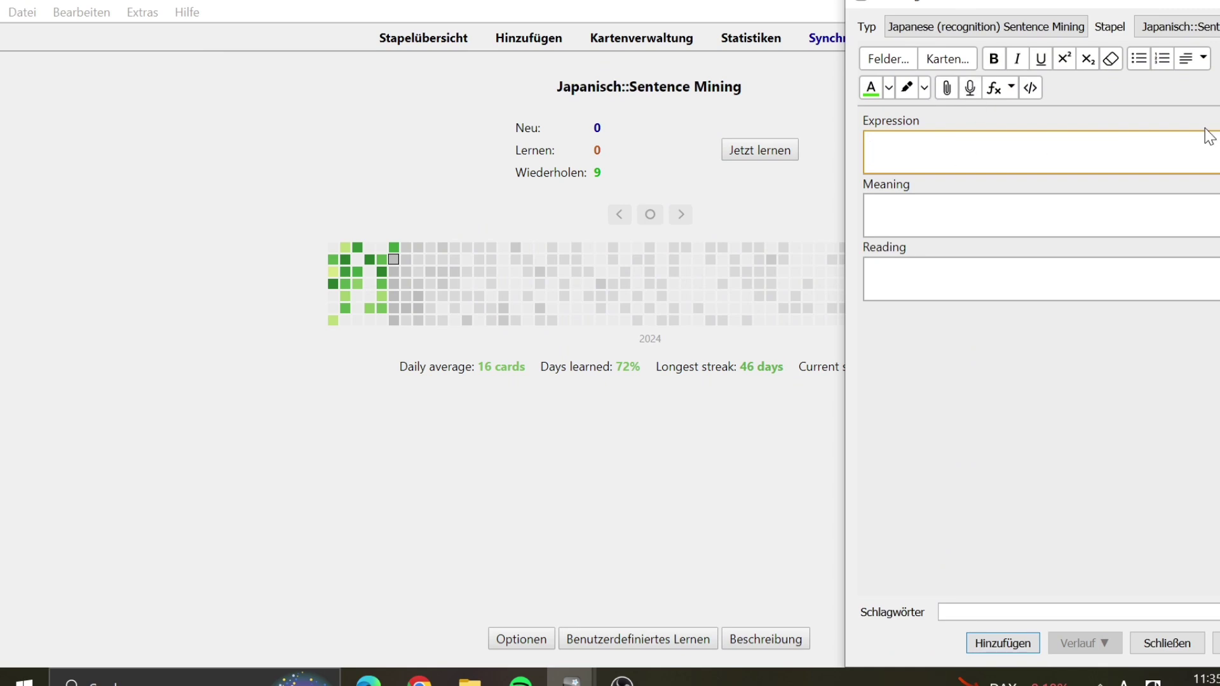
click(836, 204)
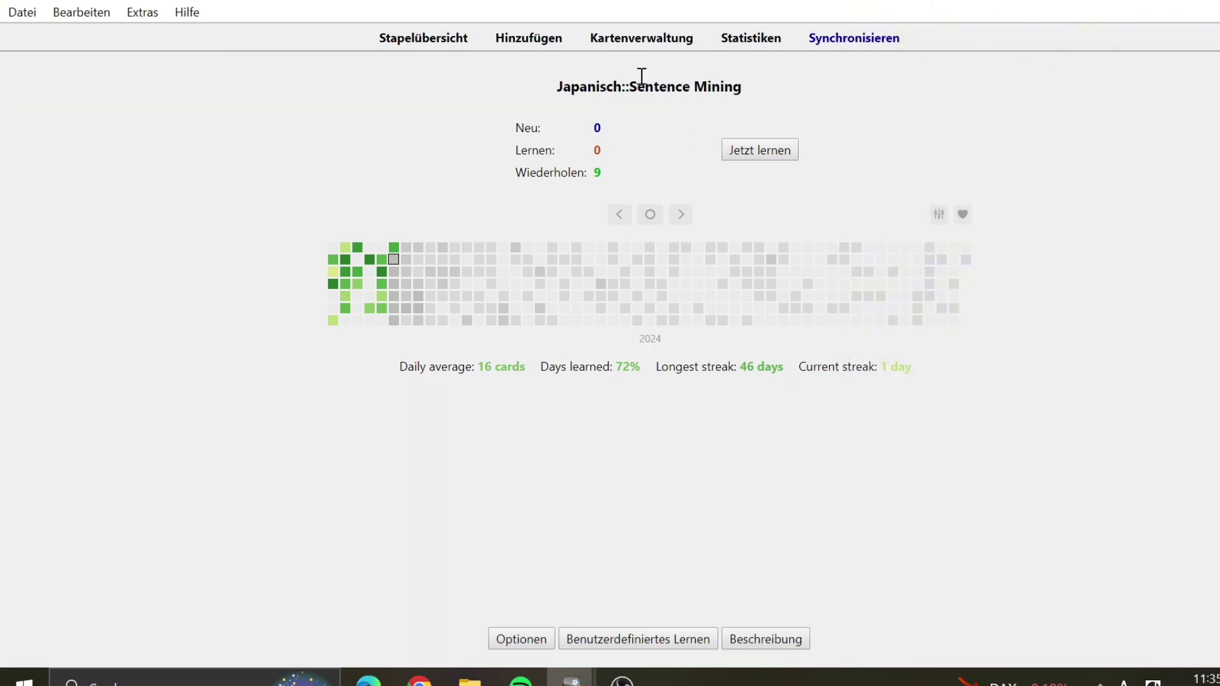
Browse the Sentence Mining deck's cards and preview both sides of the card with the sentence beginning 日本人と接する時に.
click(628, 40)
scroll(451, 211, down, 5)
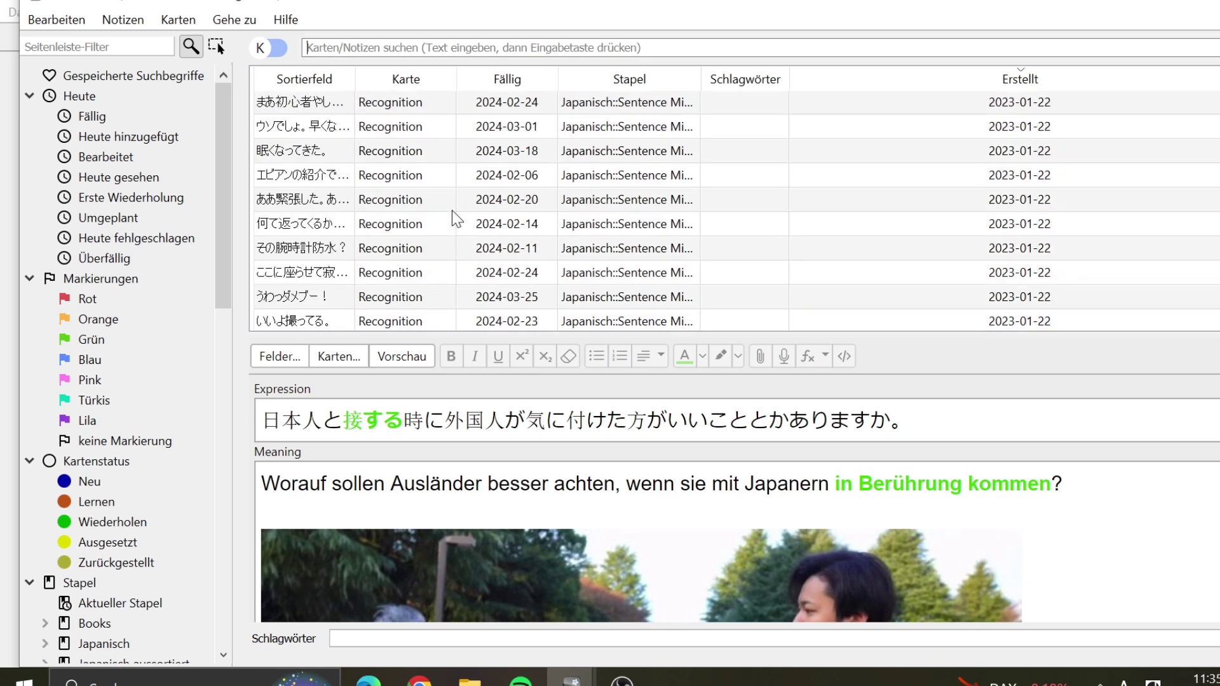
scroll(452, 211, up, 3)
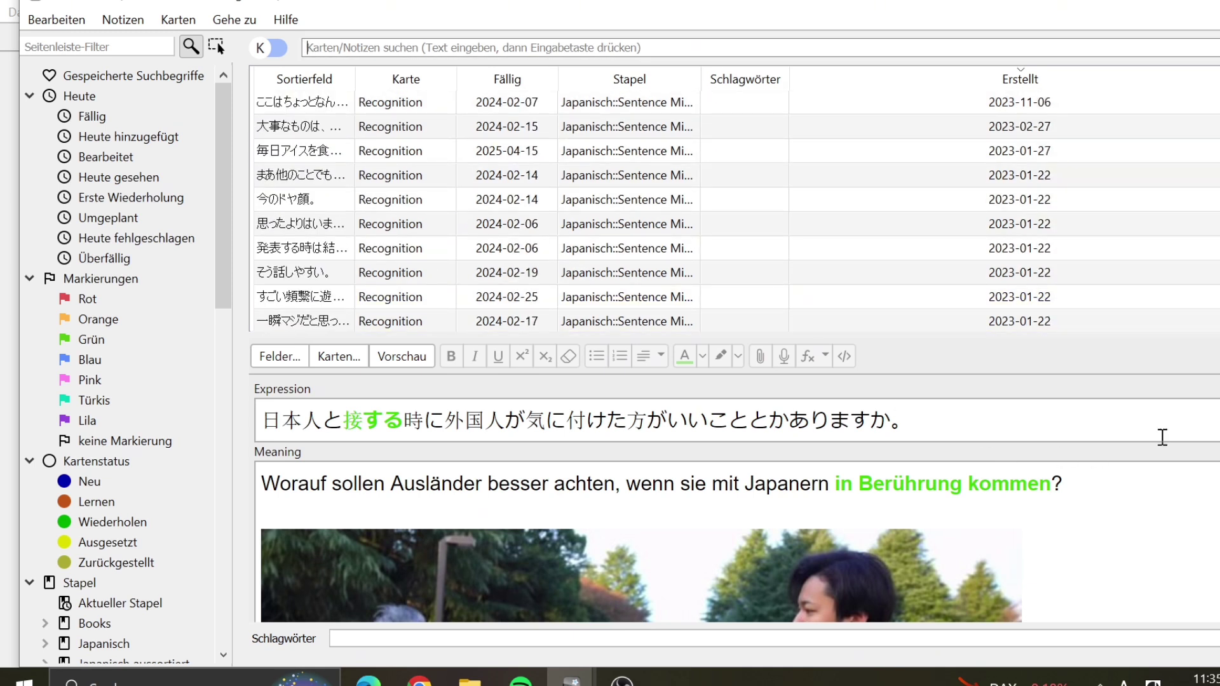
scroll(1162, 437, down, 1)
scroll(1162, 437, up, 1)
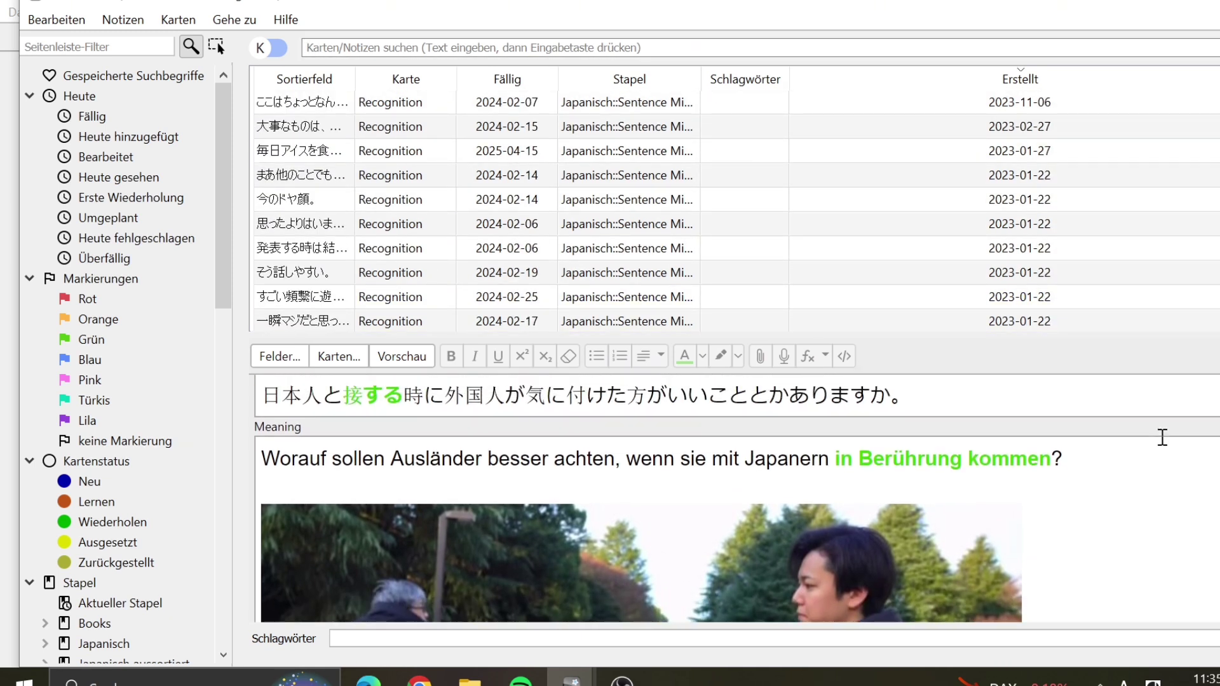
click(380, 353)
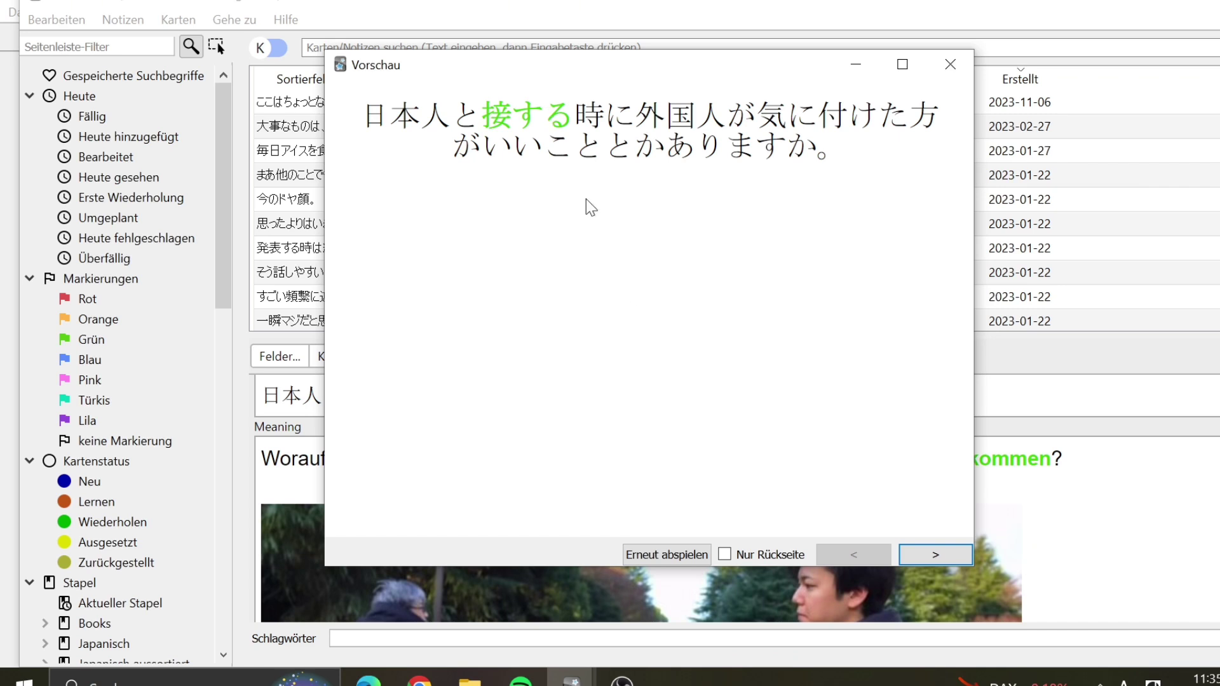
click(912, 555)
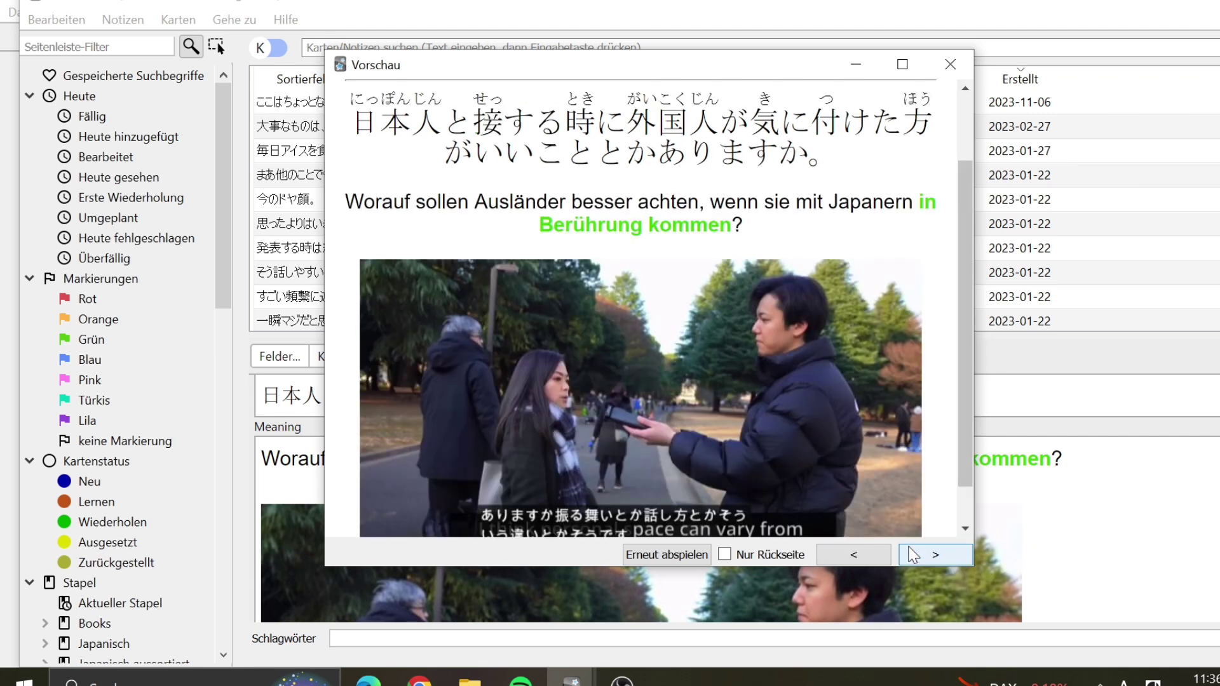
scroll(611, 371, down, 1)
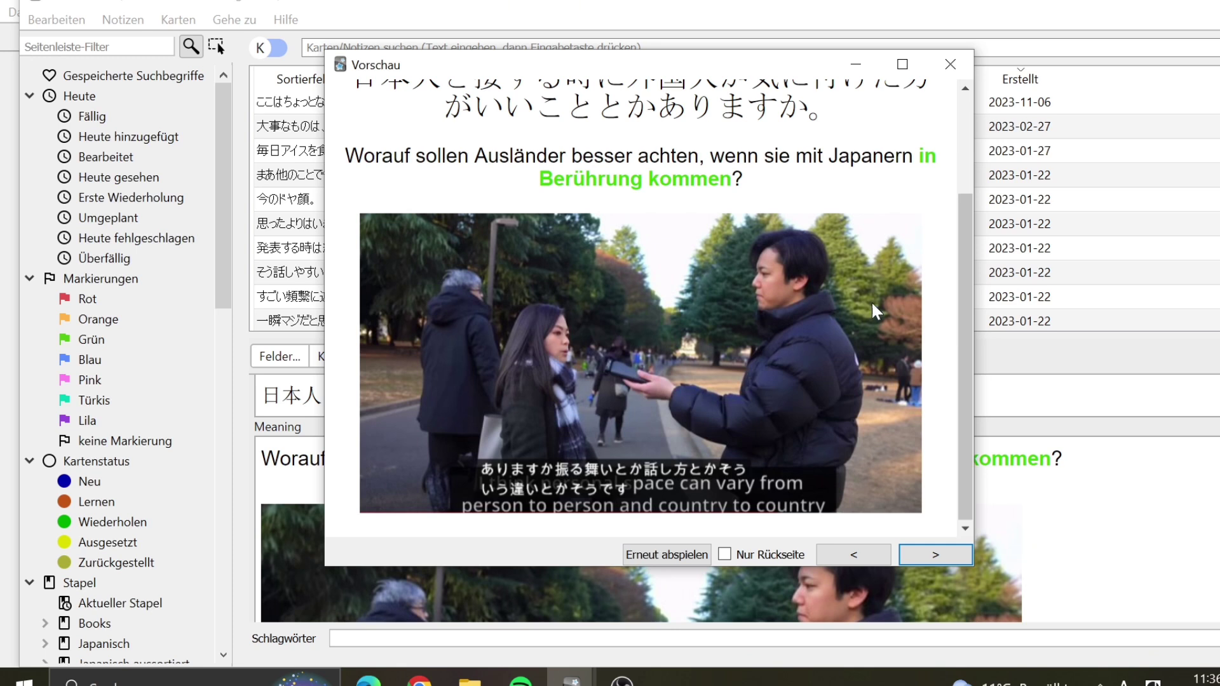
click(950, 65)
Find the card 今日めっちゃ仲良くなったよ。 among the older Sentence Mining cards, preview it and play its audio.
scroll(316, 255, down, 3)
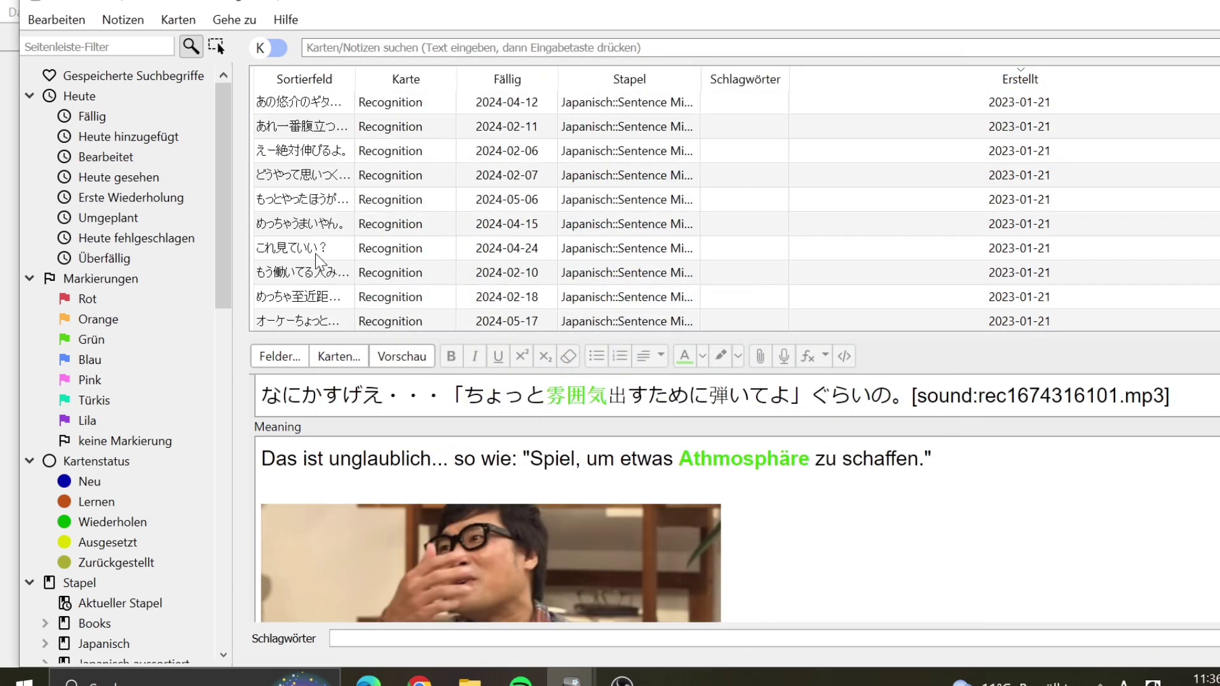
scroll(315, 255, down, 5)
click(315, 253)
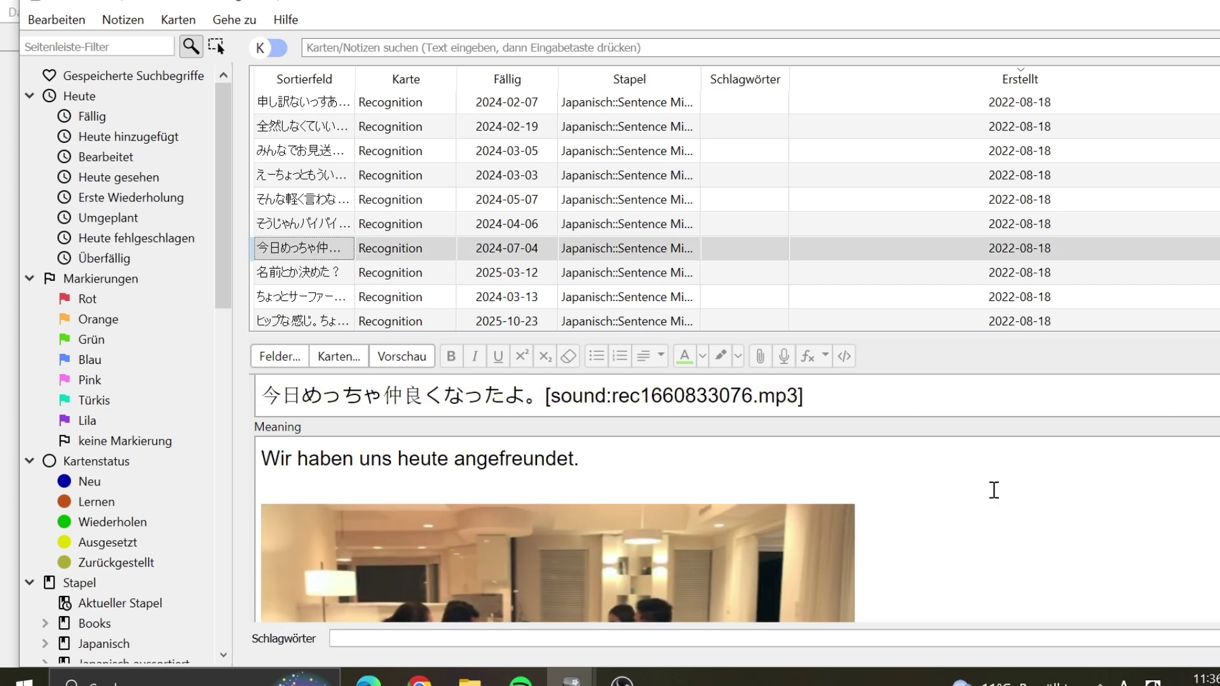
scroll(995, 490, down, 2)
scroll(994, 490, up, 3)
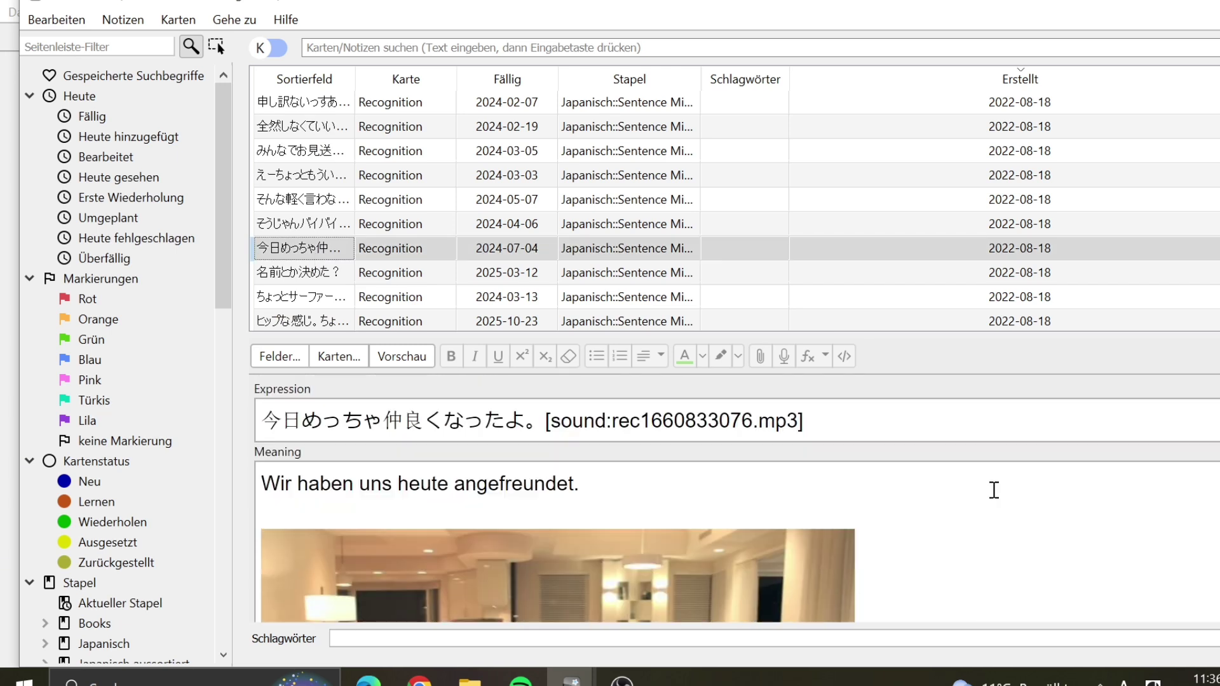
click(415, 359)
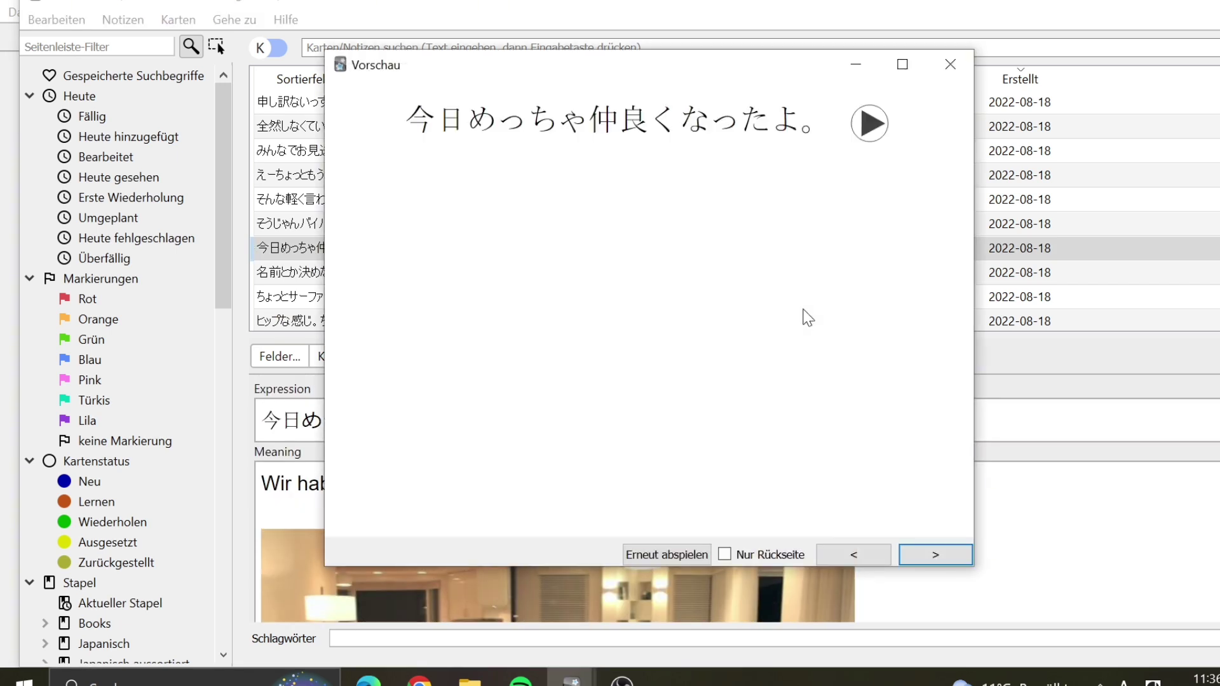
click(874, 129)
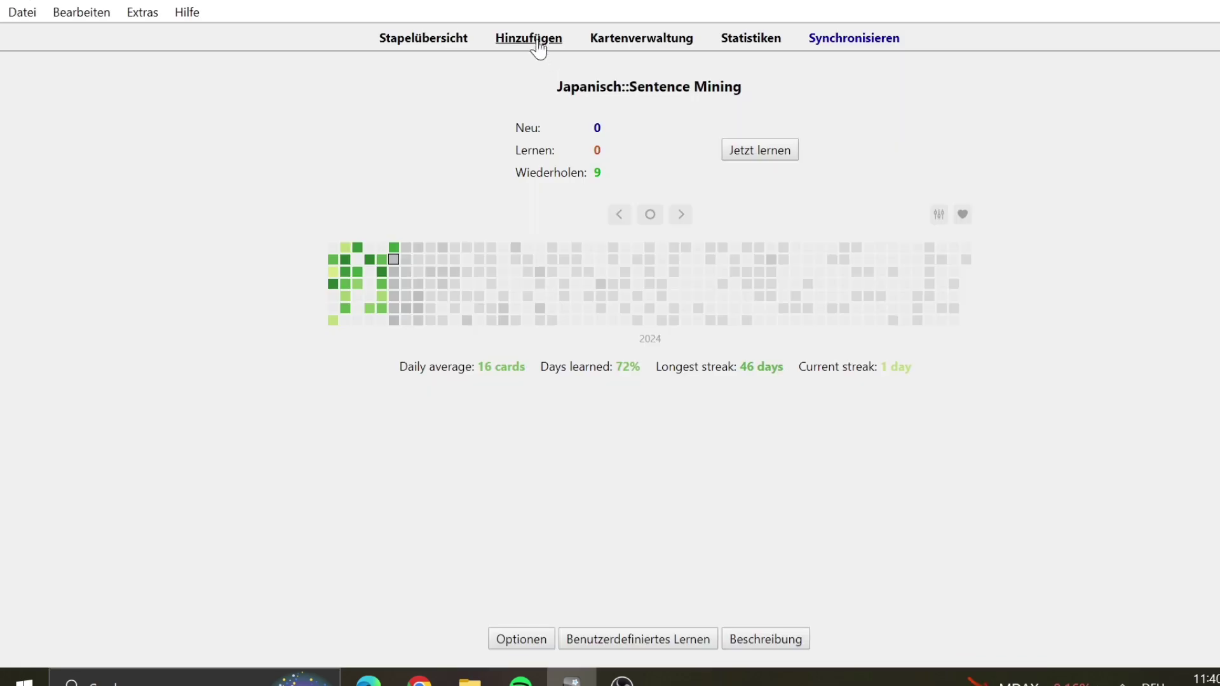
Start a new note in the Sentence Mining deck and enter たくさん、観光したいですね。 as its Expression, copied from the video subtitle.
click(538, 40)
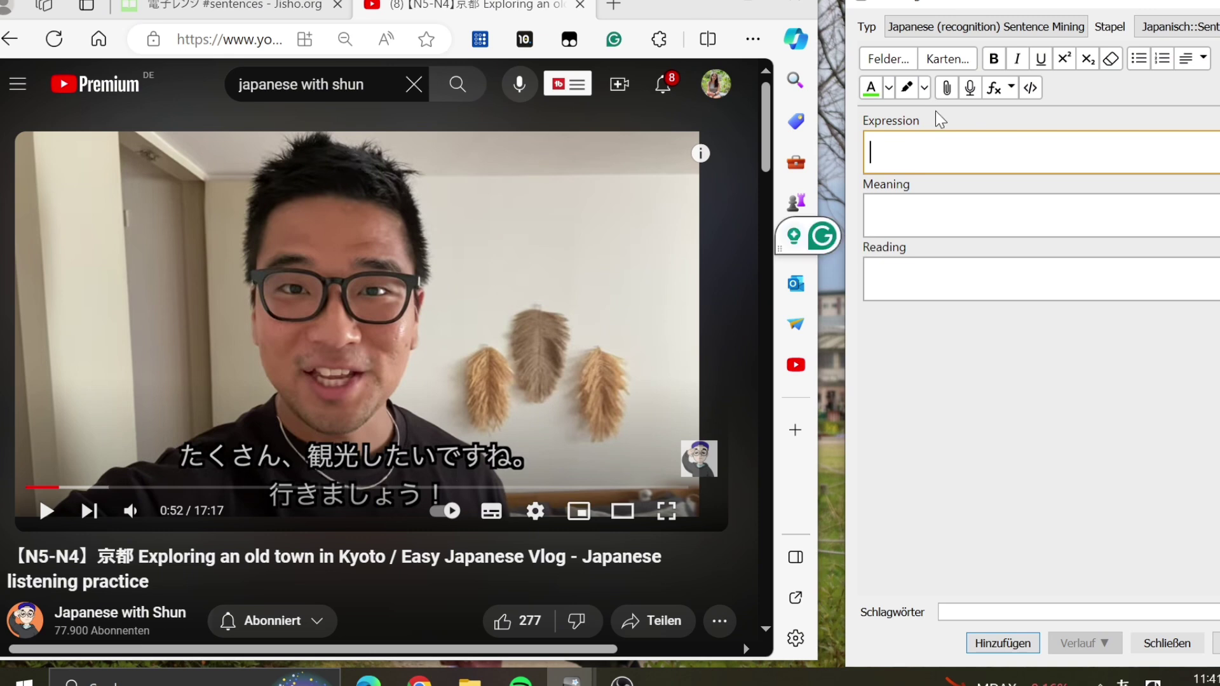
text(た)
text(ku)
key(space)
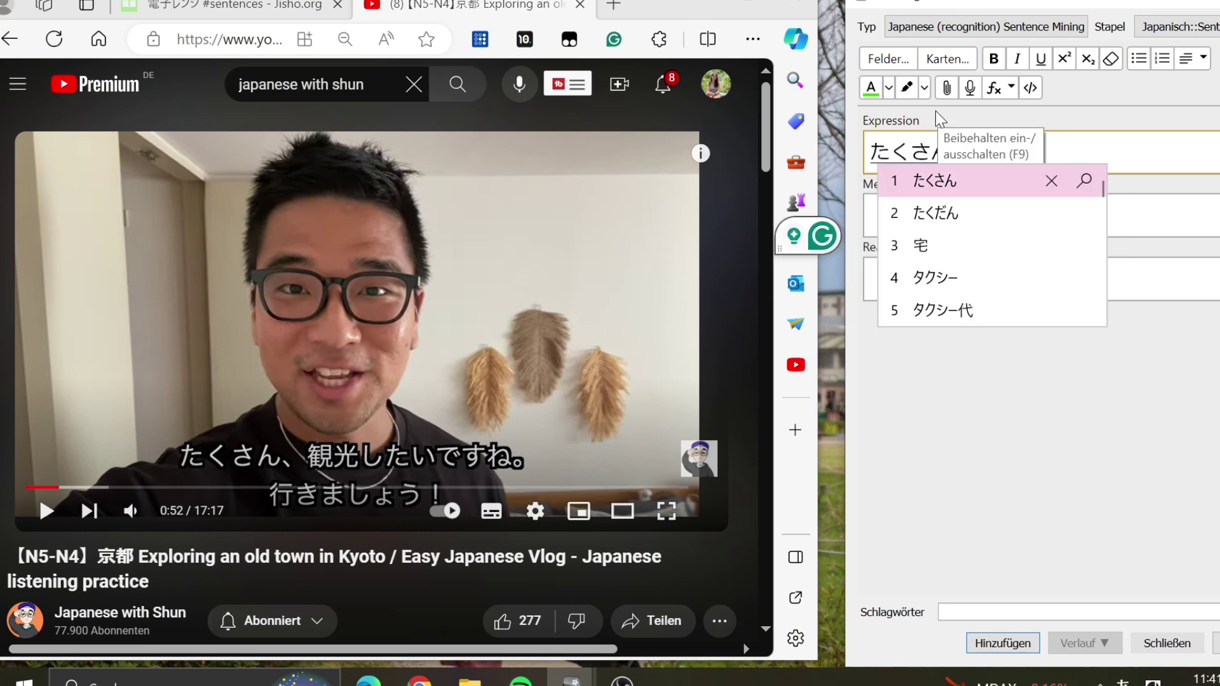
text(,kankou)
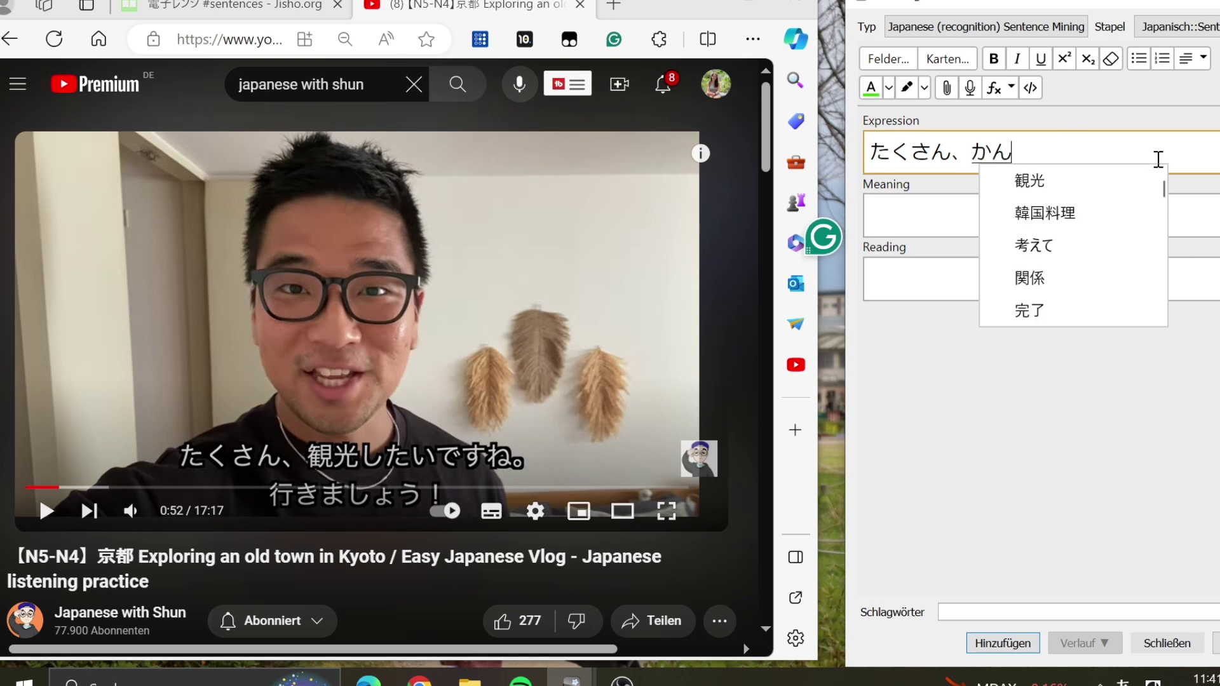
text(shit)
text(ai)
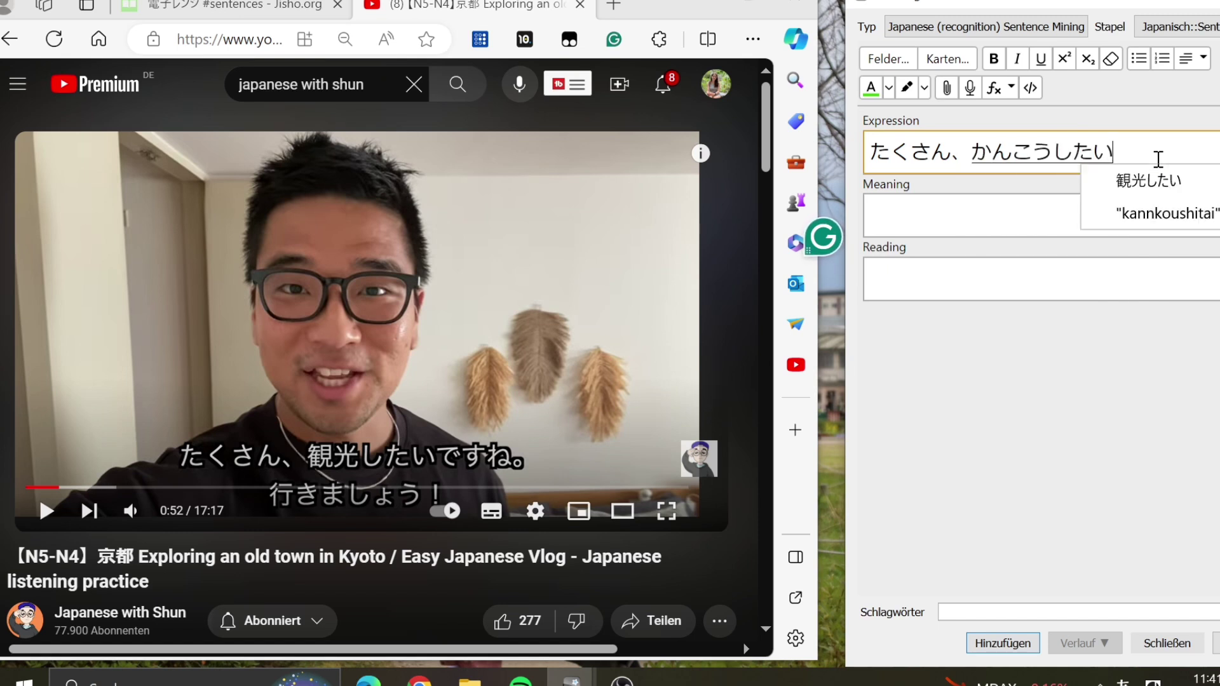
key(space)
key(Return)
text(desune.)
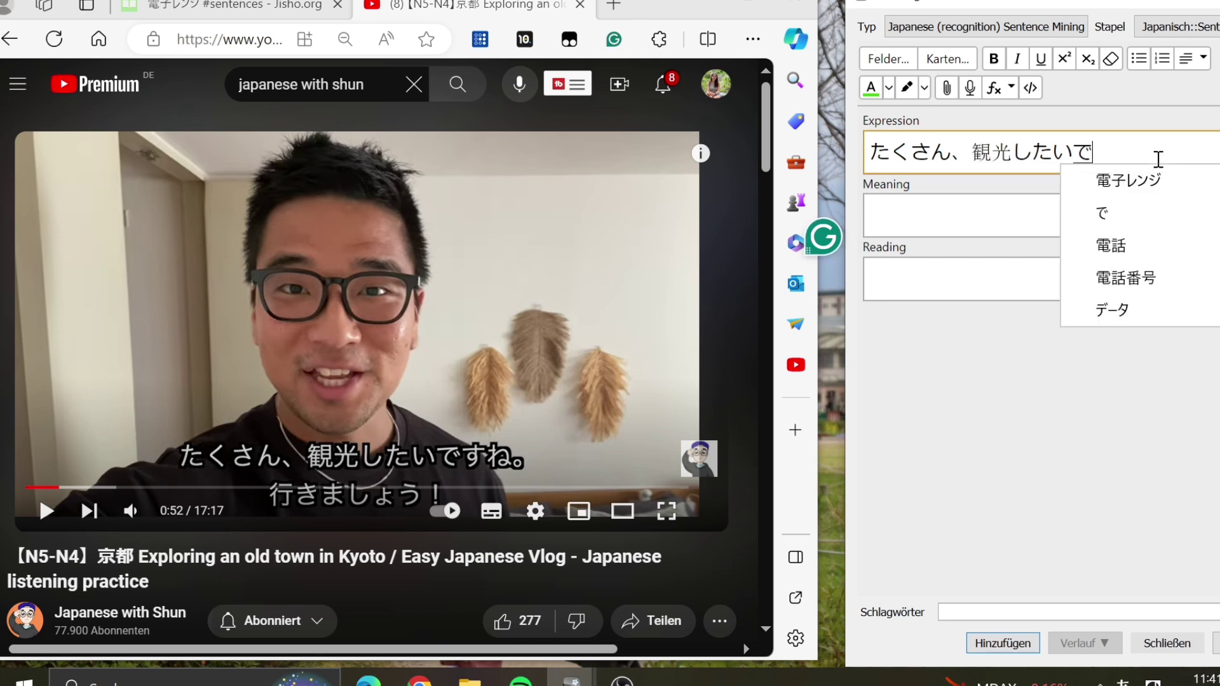
key(Return)
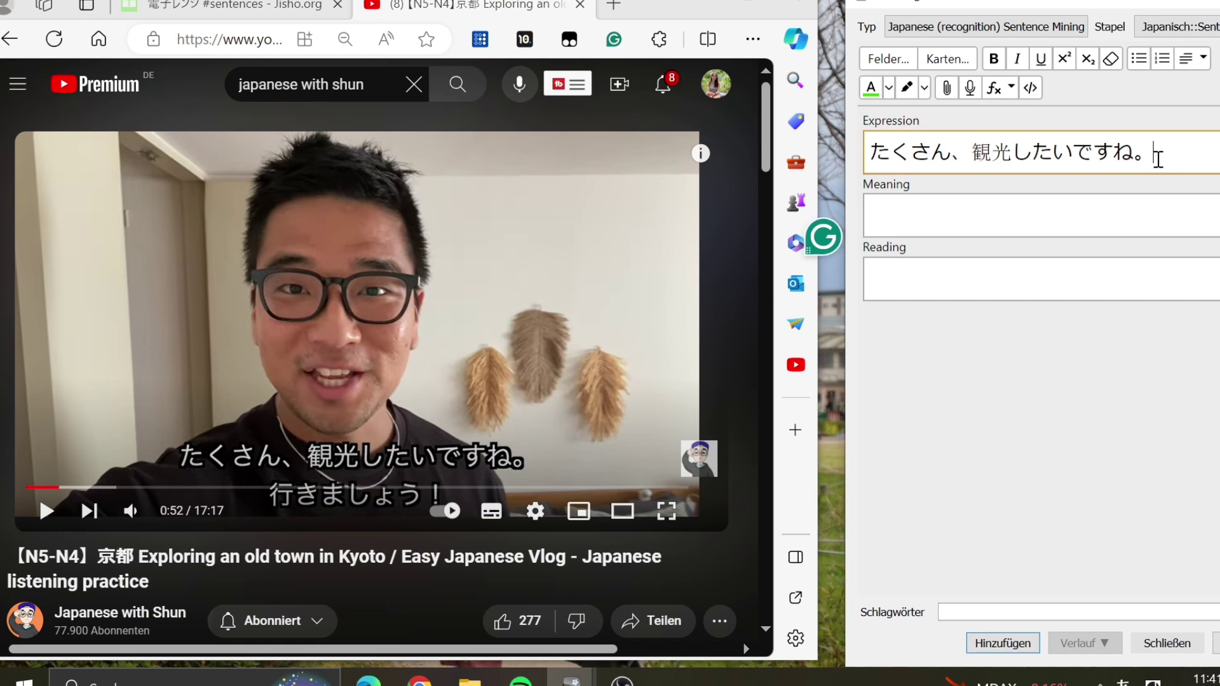
Replay the video around the sentence and pause it at 0:50, just before the line is spoken.
click(57, 488)
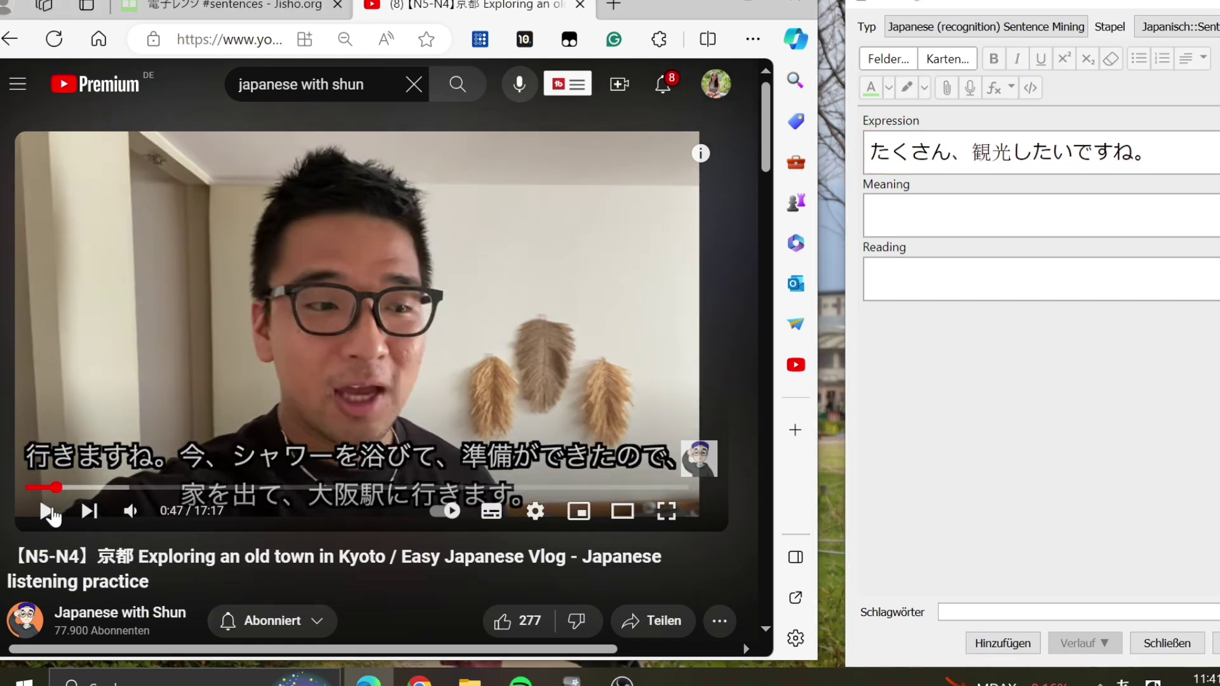
click(46, 511)
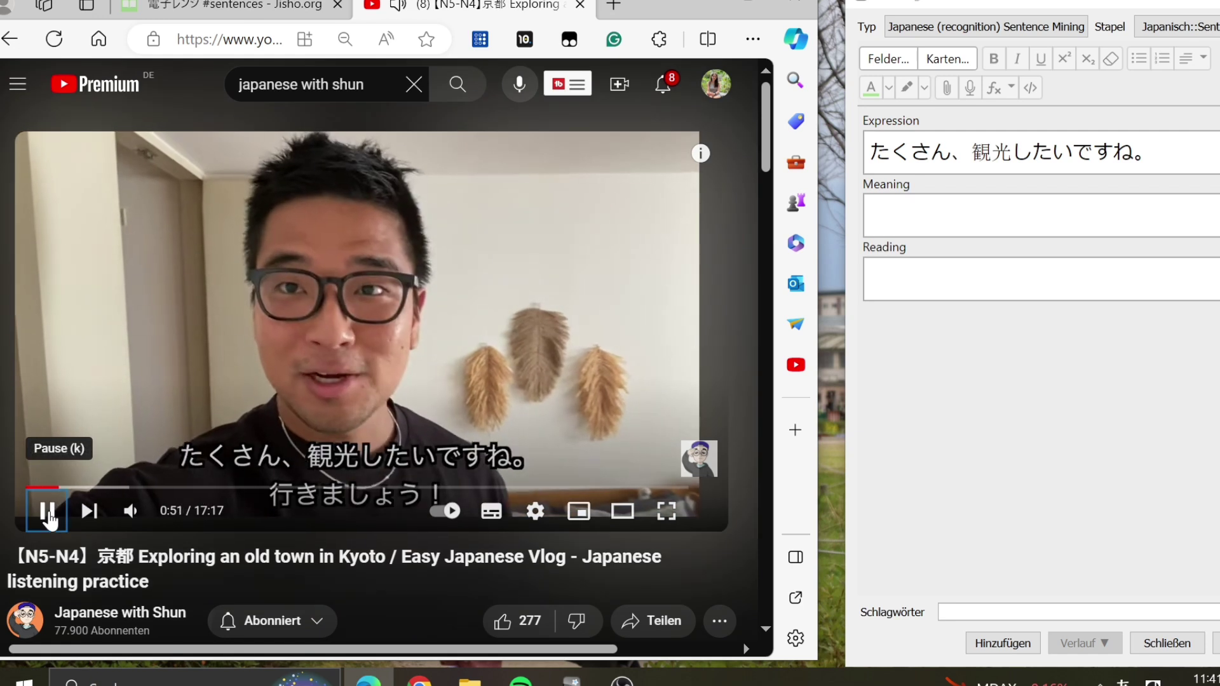
click(56, 487)
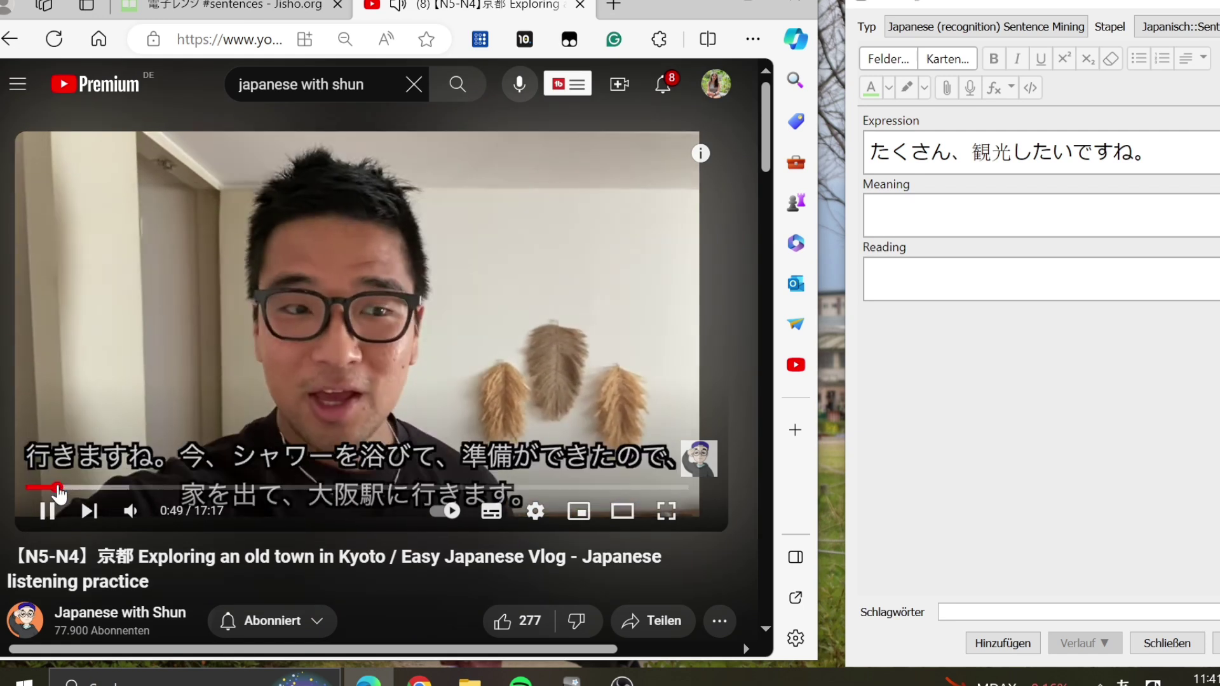
click(46, 511)
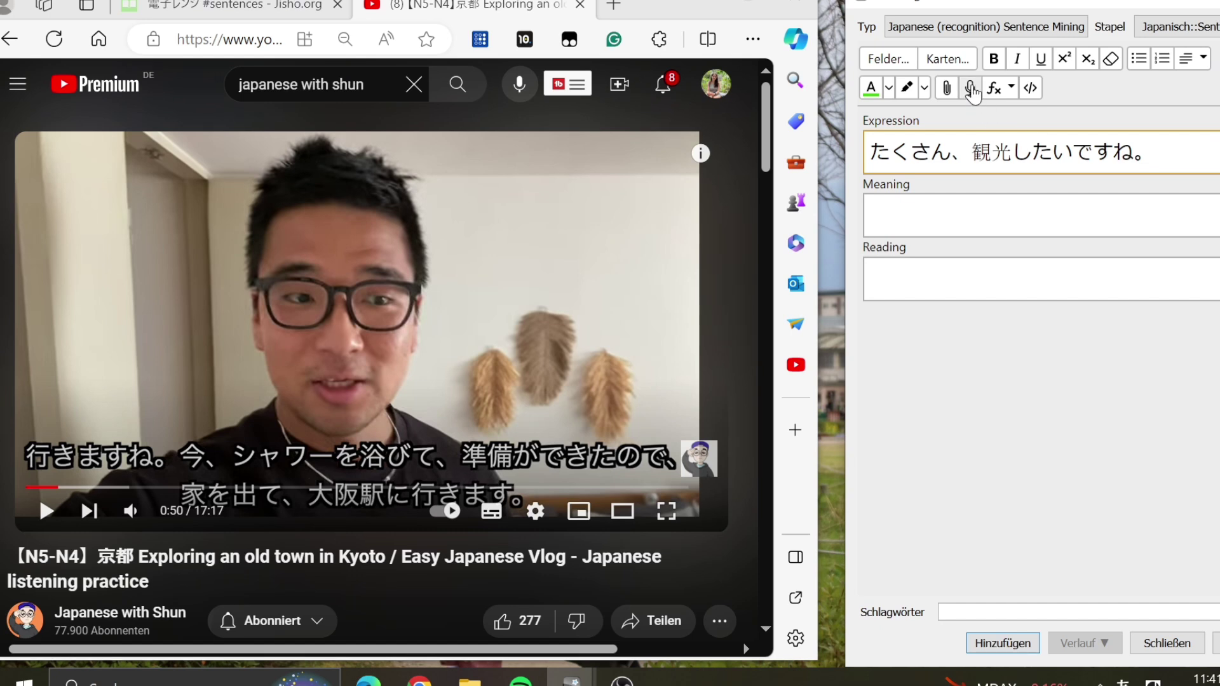
Record the spoken sentence from the playing video, save the recording into the note's Expression field and pause the video.
click(970, 88)
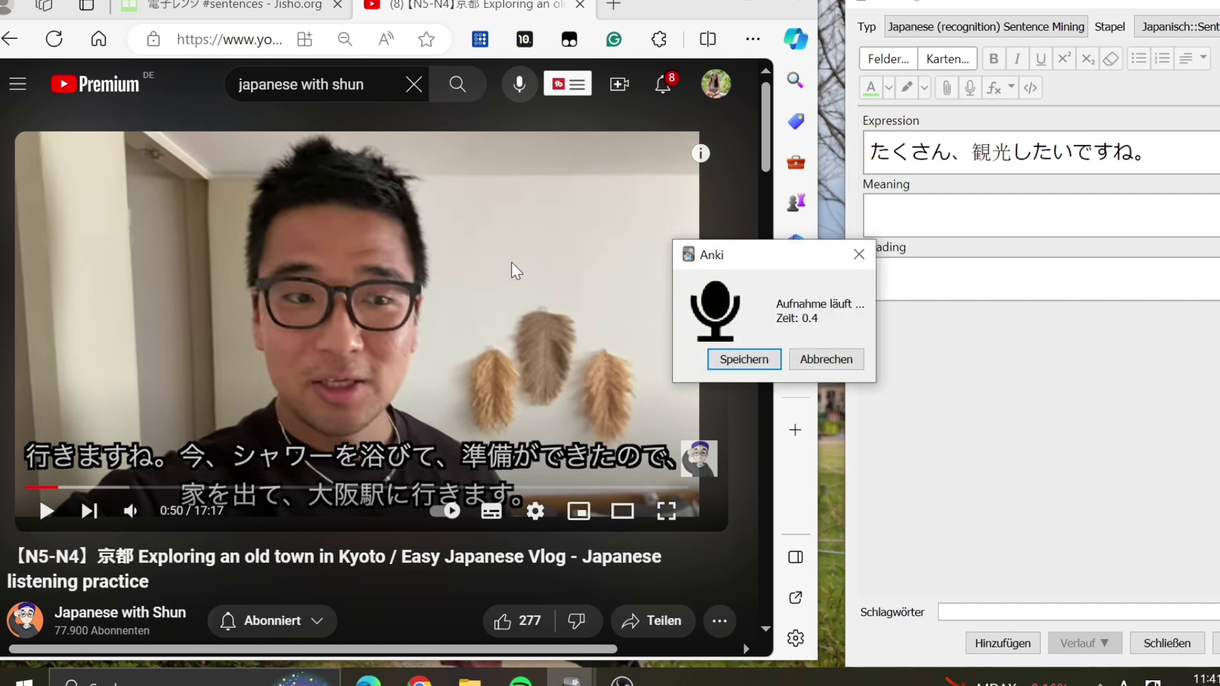
click(473, 283)
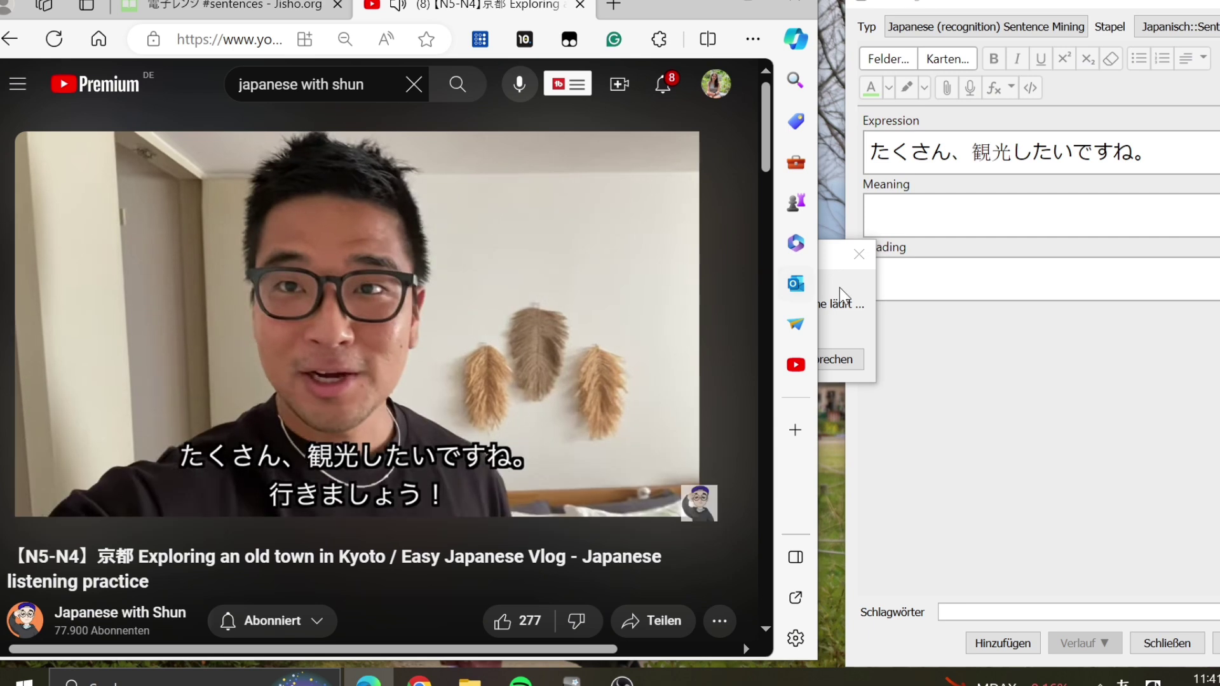
click(839, 287)
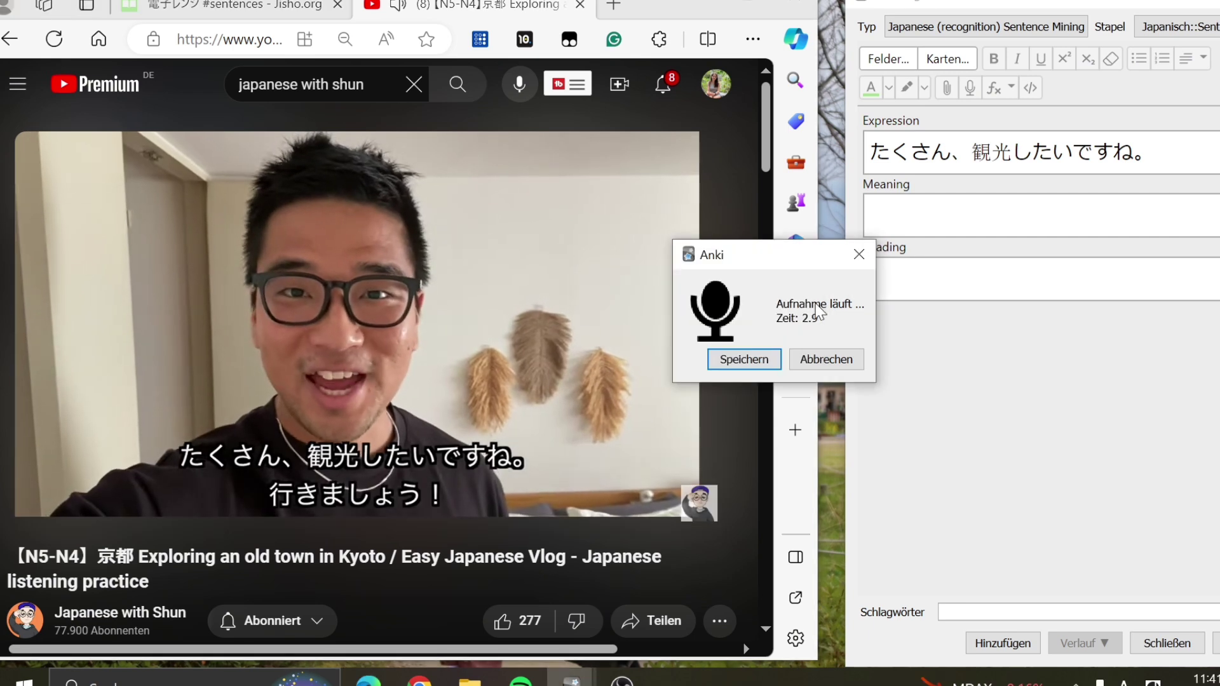
click(732, 363)
click(521, 365)
click(1203, 166)
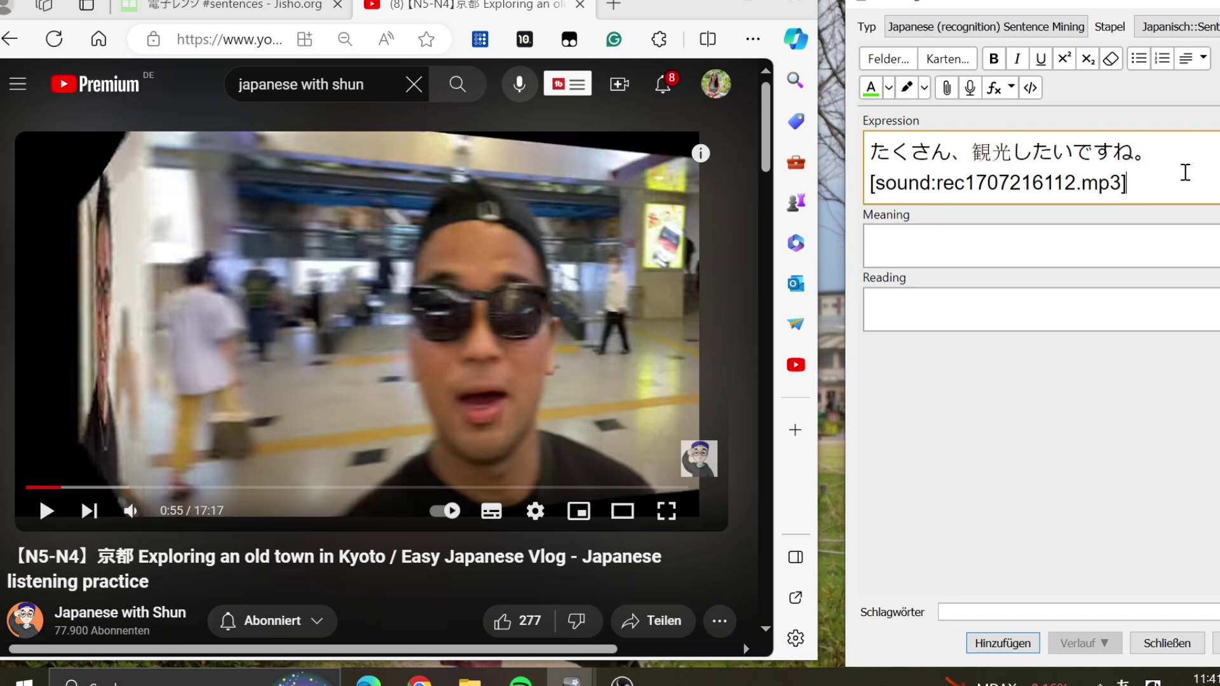
Enter the German translation "Ich möchte viele Touristenattraktionen besuchen." as the note's Meaning.
click(1045, 258)
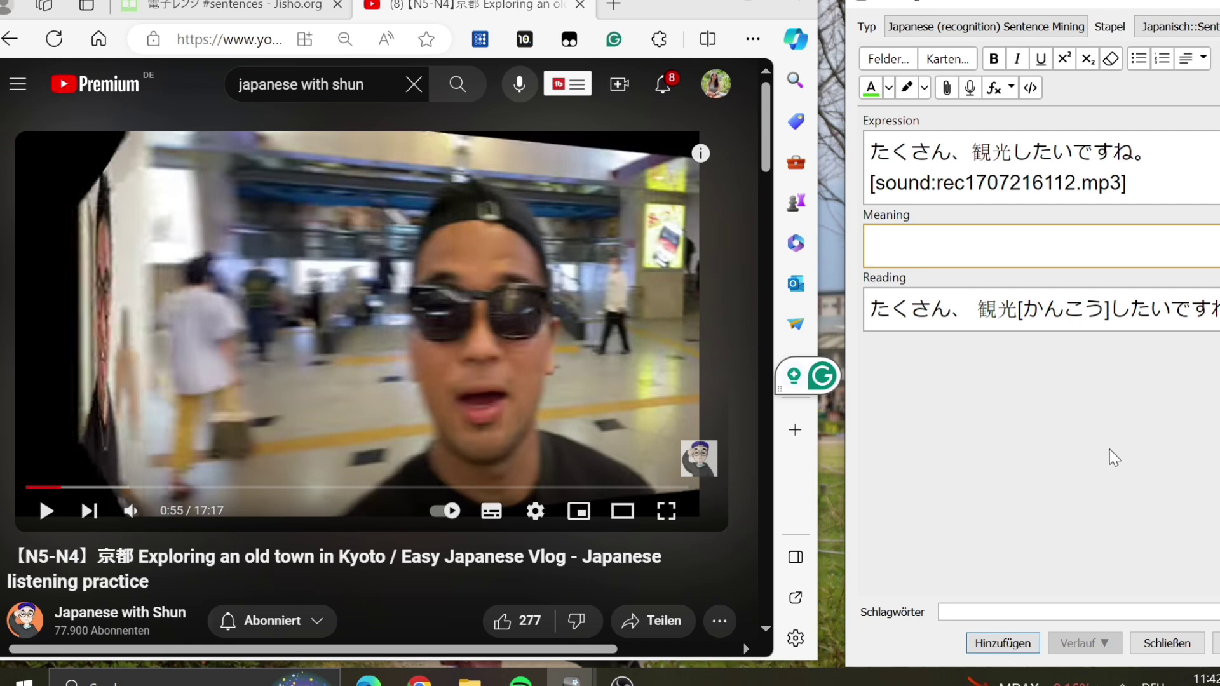
text(Ich möchte viele T)
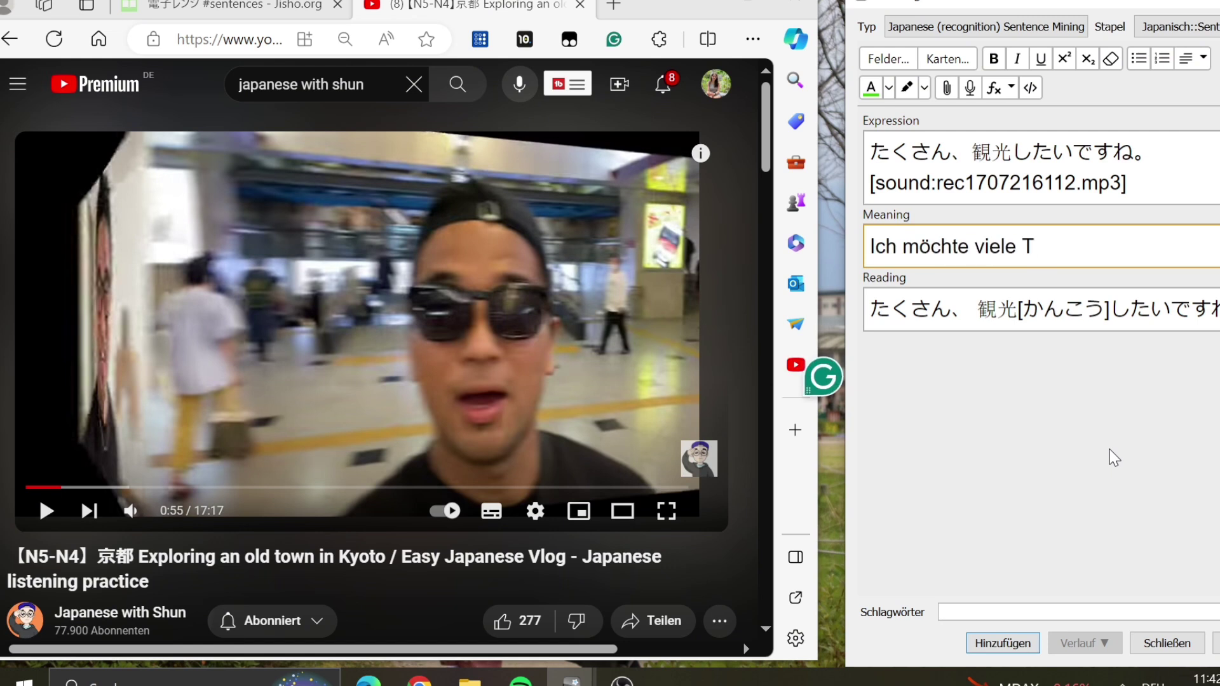
text(ouristenattraktionen besuchen.)
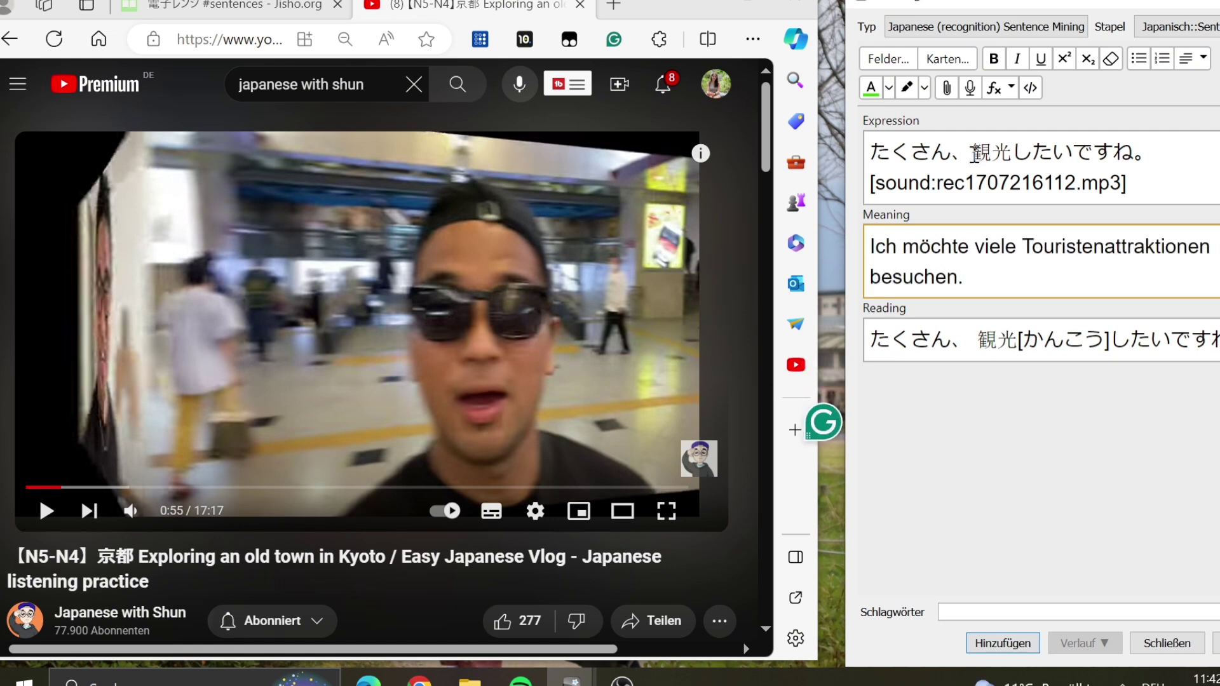
Make 観光したい in the Expression and "Touristenattraktionen besuchen" in the Meaning bold and green.
drag(974, 154, 1068, 154)
click(993, 58)
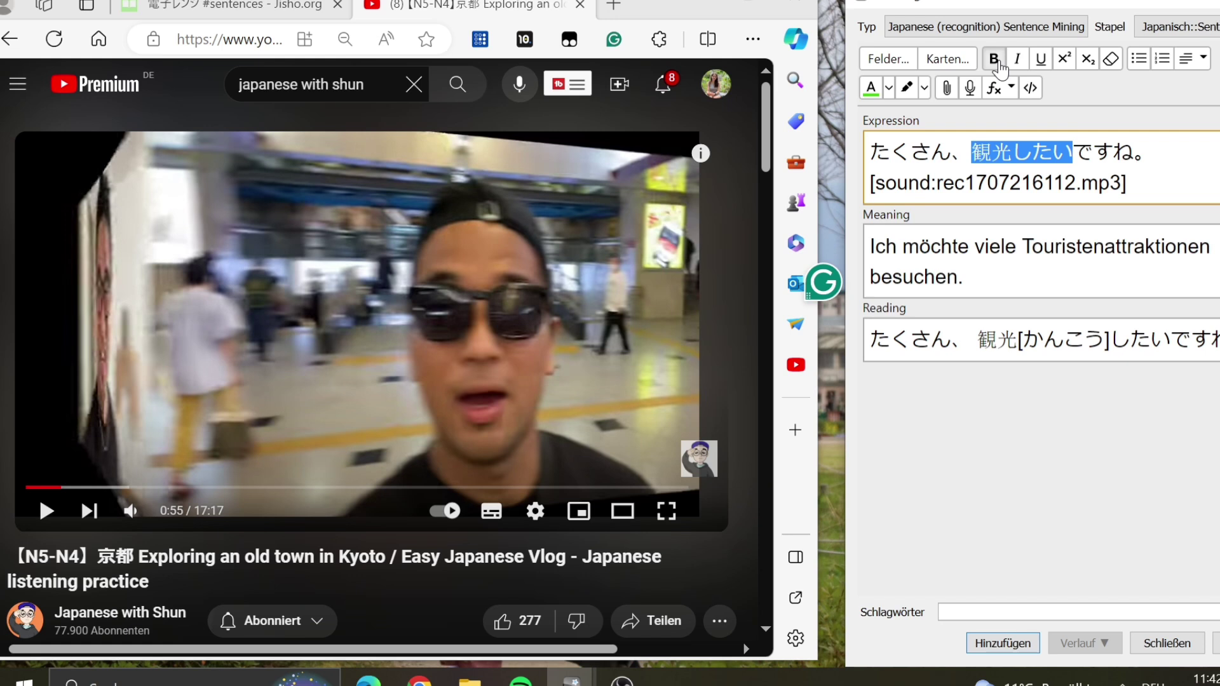
click(871, 88)
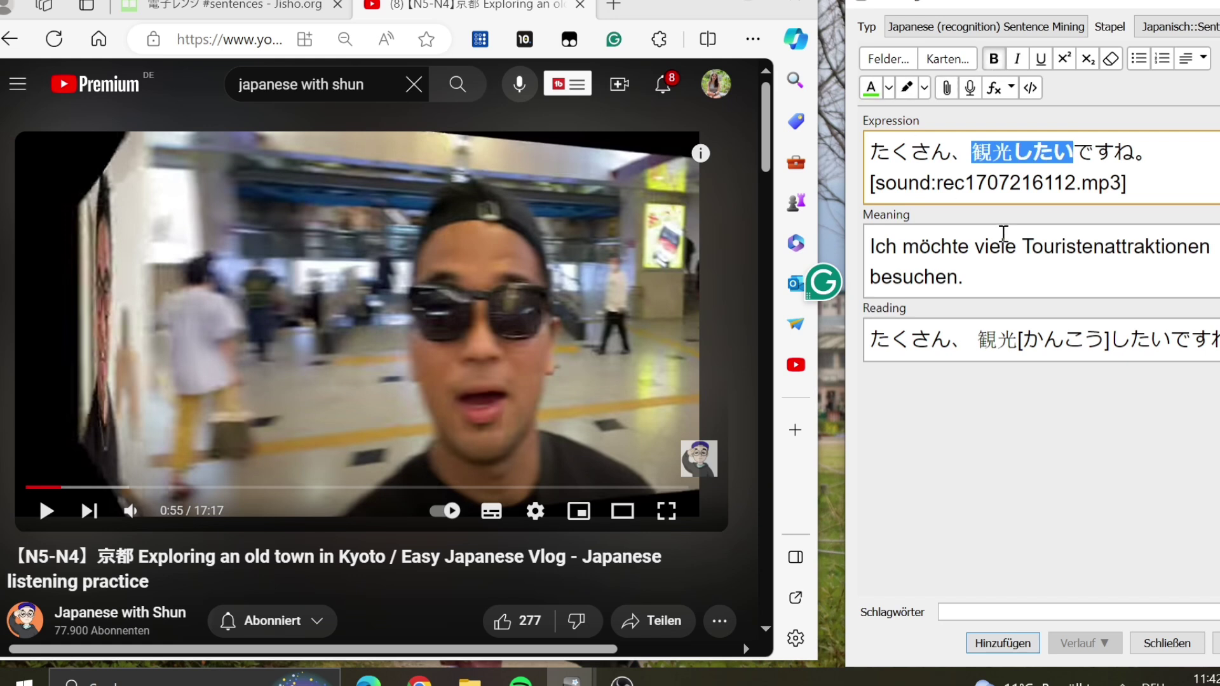
click(1003, 238)
drag(1021, 247, 961, 277)
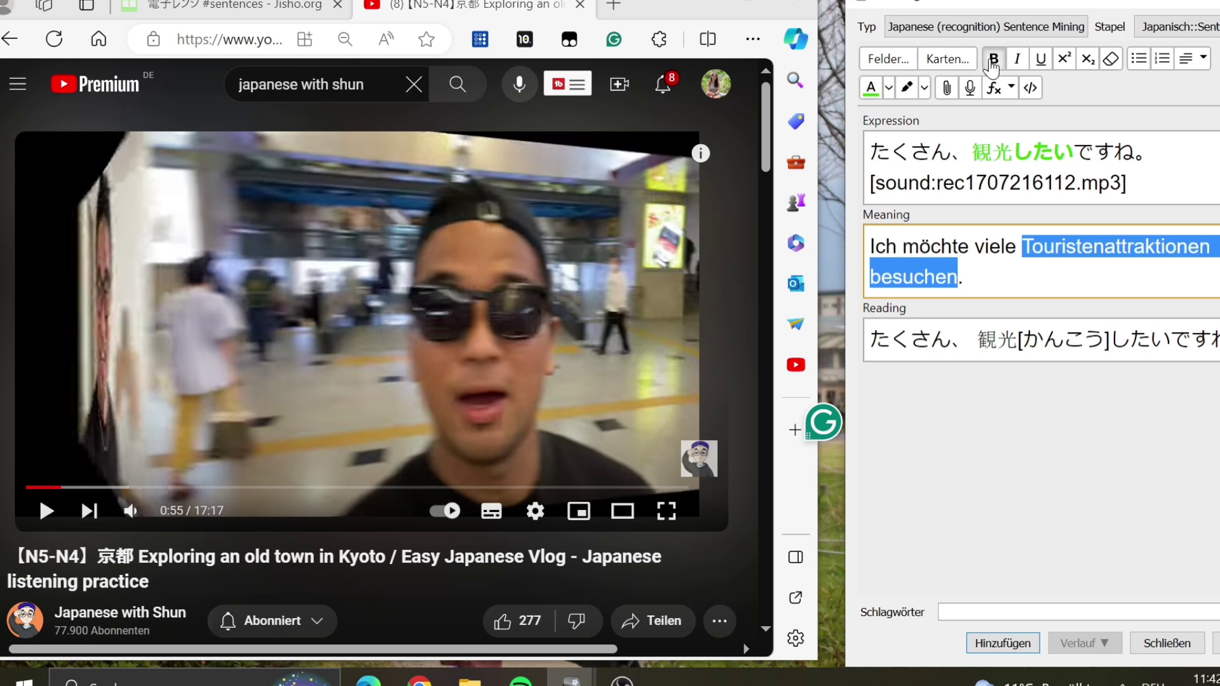
click(992, 59)
click(1041, 263)
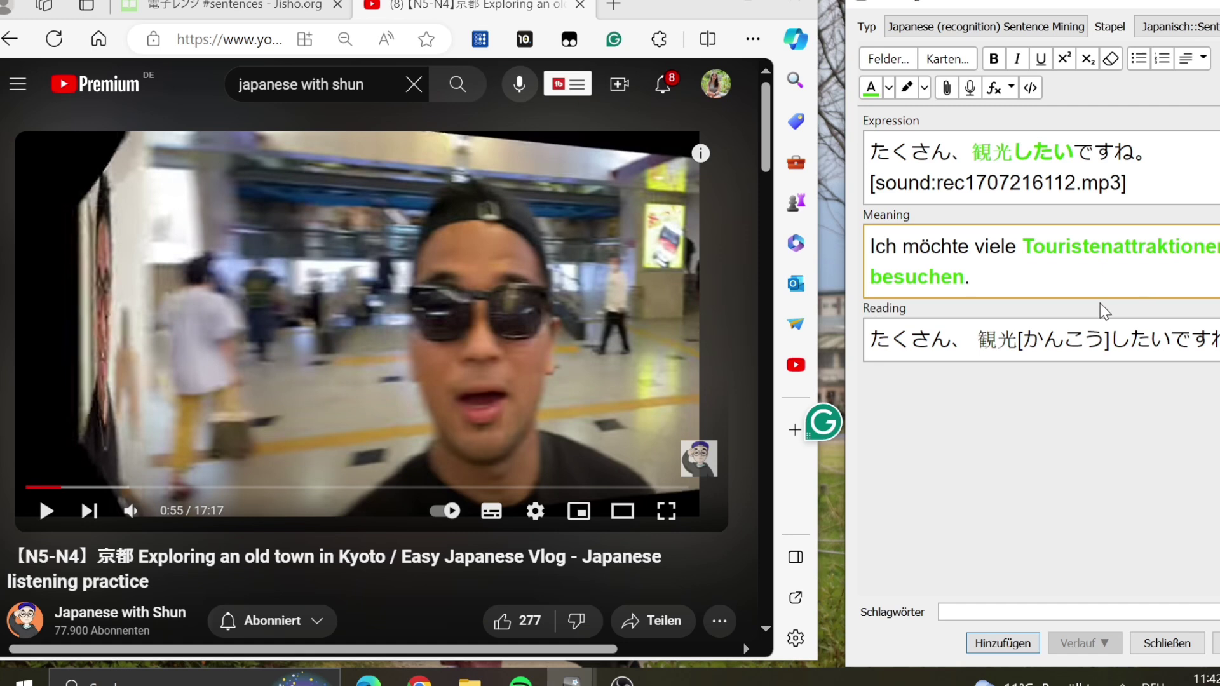
Set the video to the subtitled frame at 0:53 and capture the video image with the Snipping Tool.
click(60, 487)
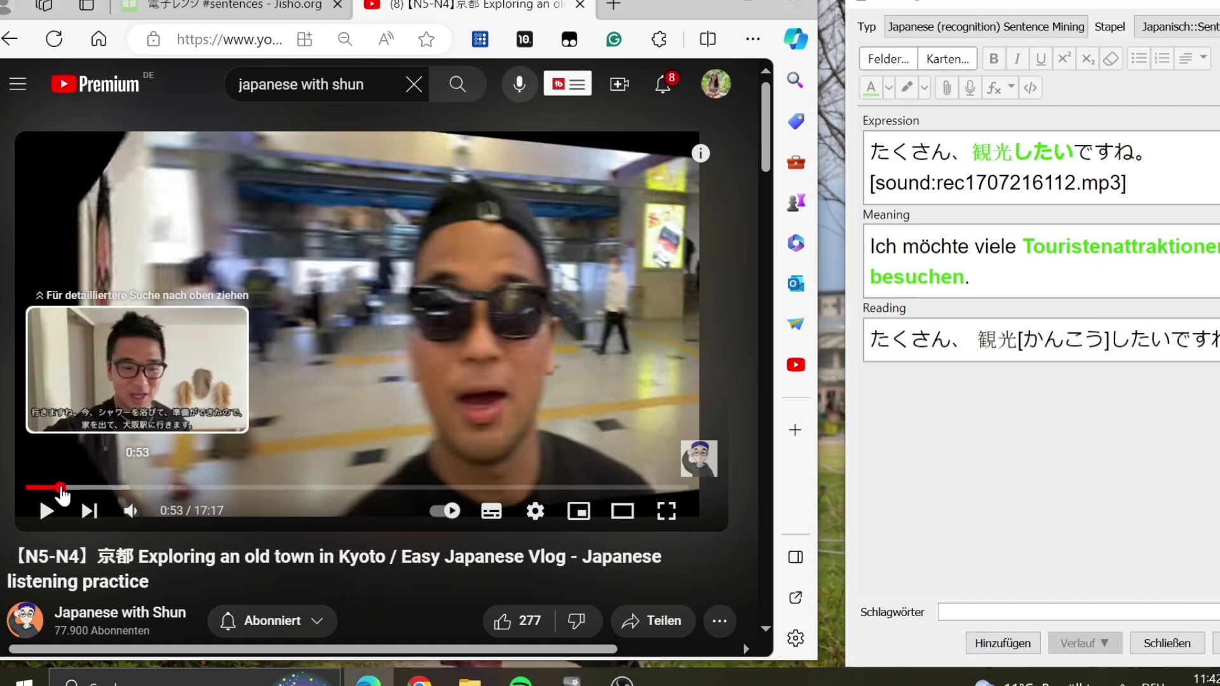
key(super)
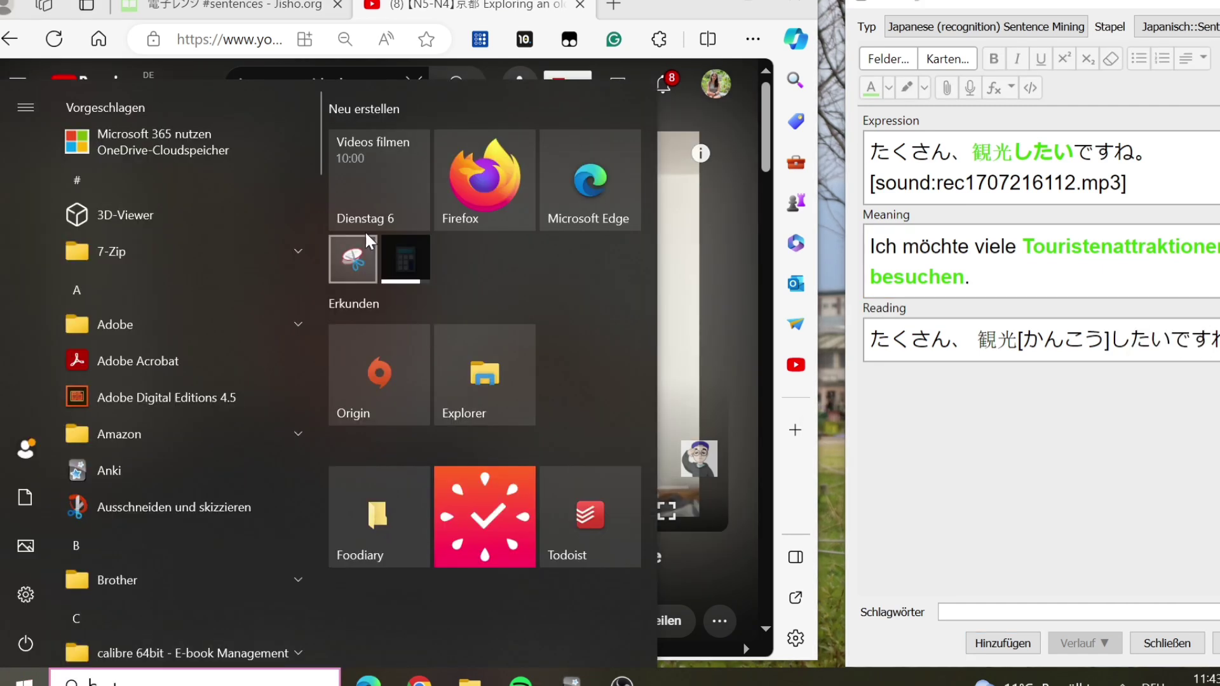
click(359, 264)
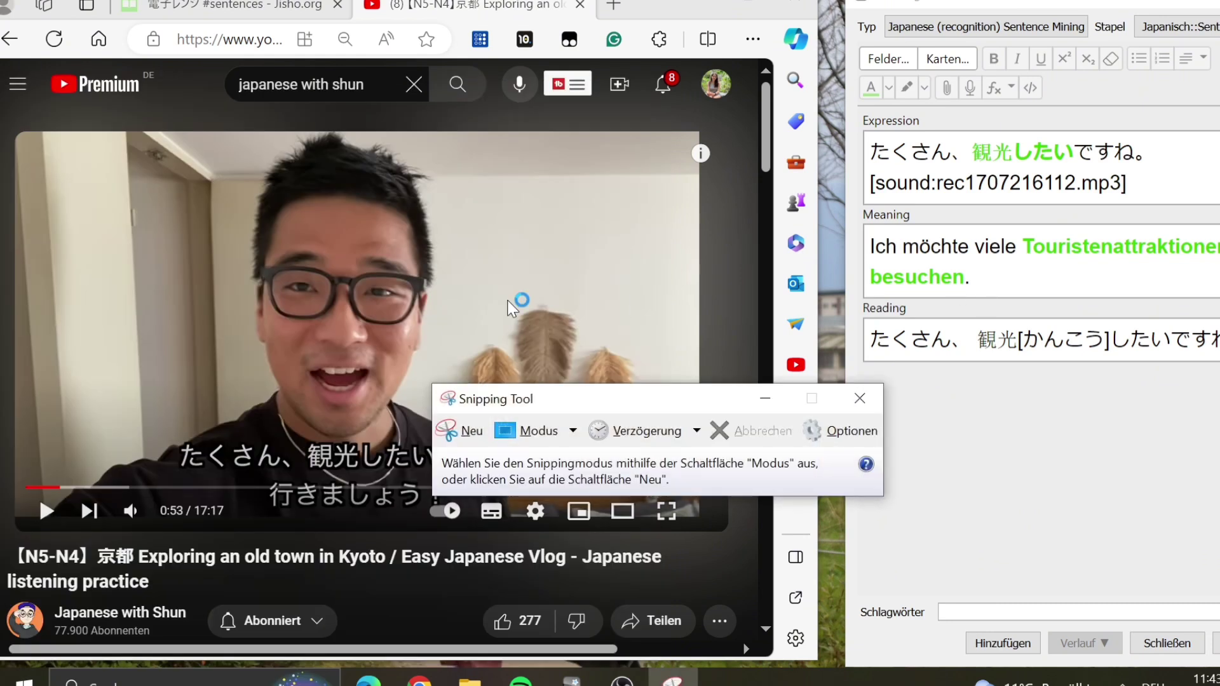
click(461, 431)
drag(34, 135, 676, 526)
Paste the captured video frame on a new line below the German translation in the Meaning field.
click(1017, 282)
key(Return)
key(ctrl+v)
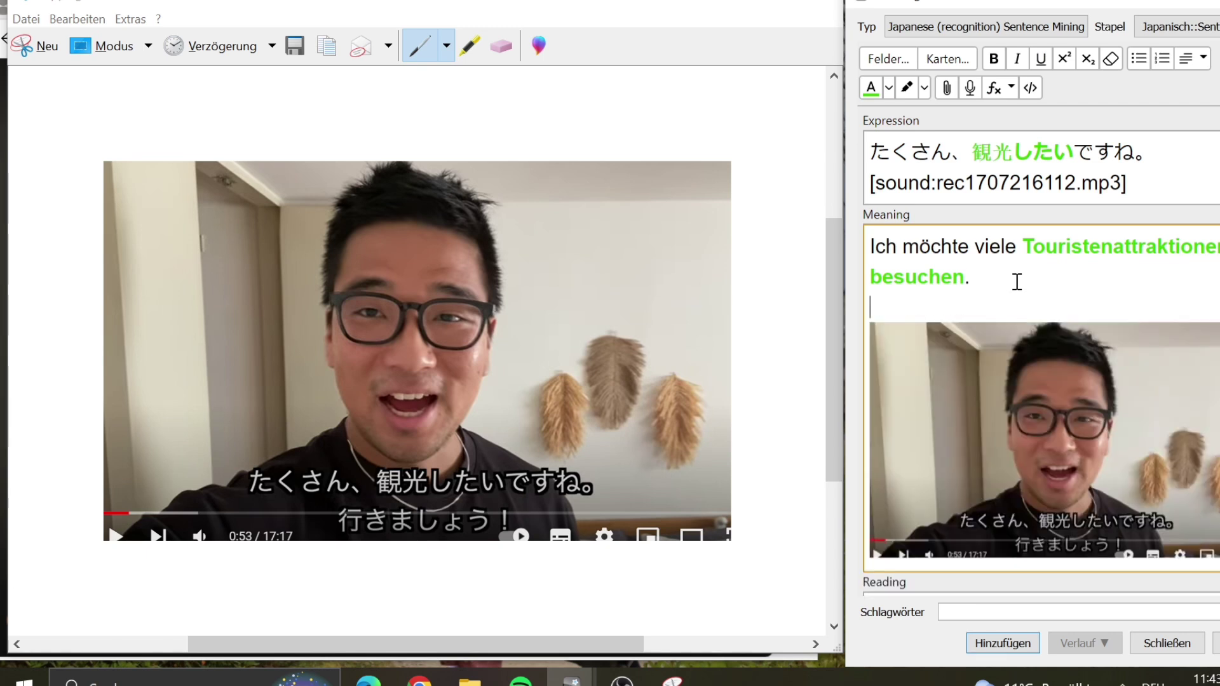
Tag the note with "Japanese with Shun" and add it to the deck.
scroll(1012, 576, down, 1)
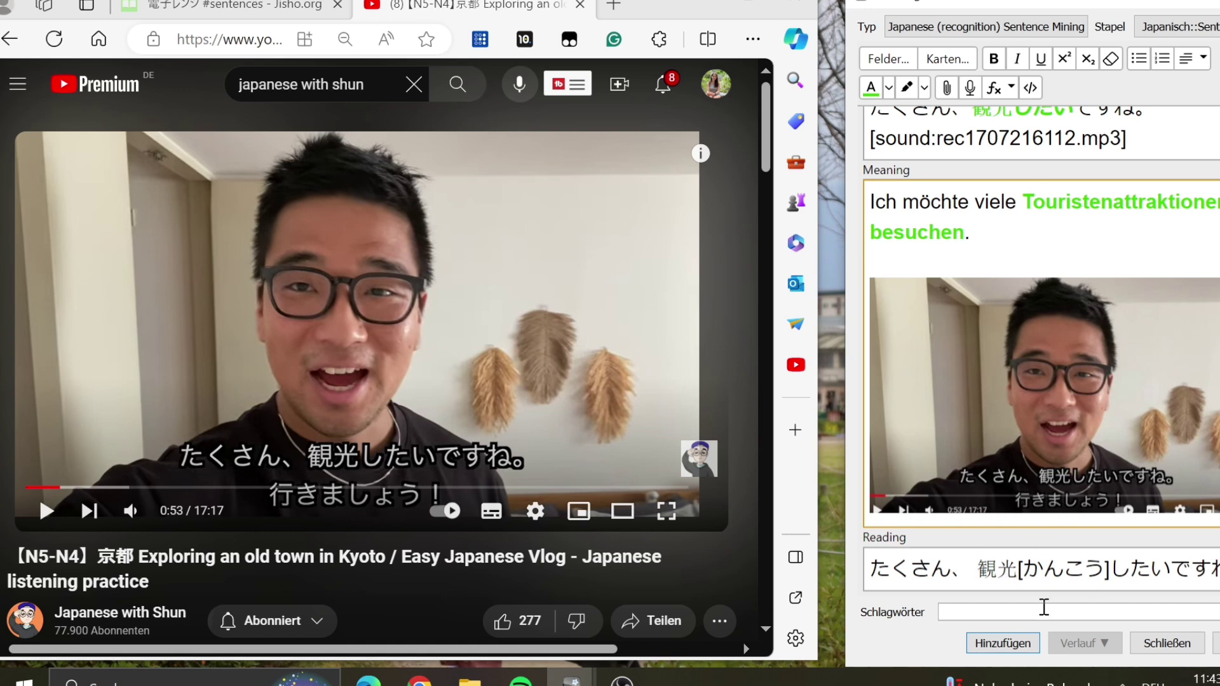
click(1002, 611)
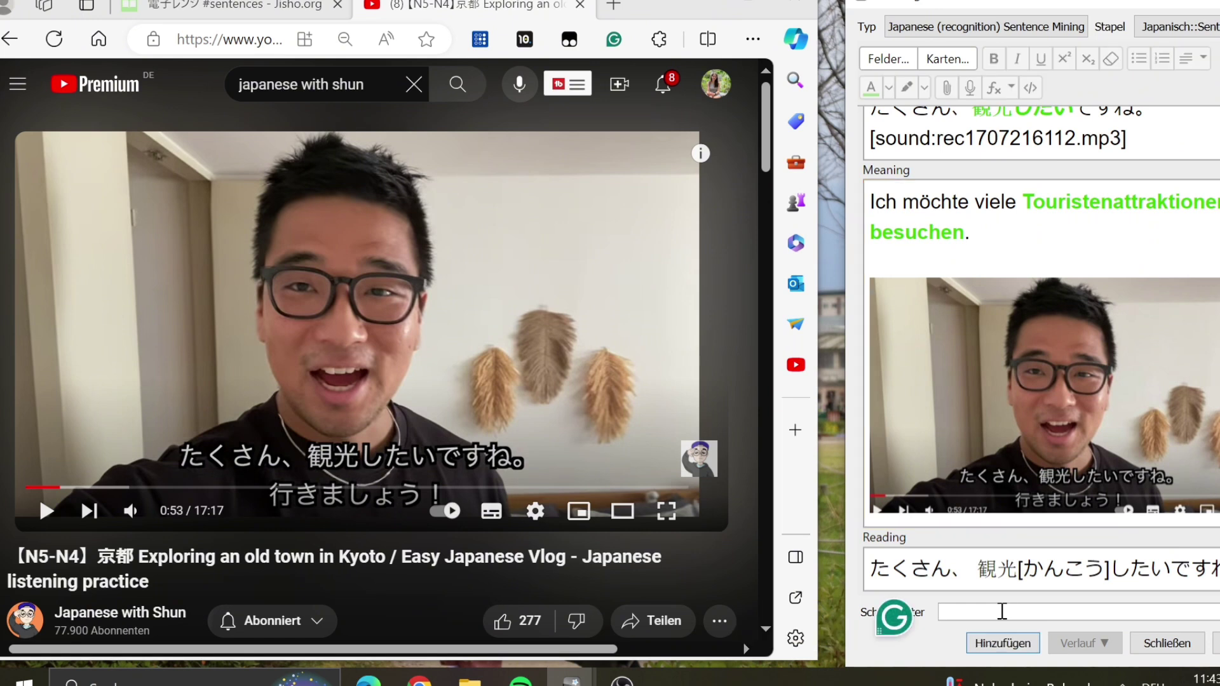
text(Japanese with Shun)
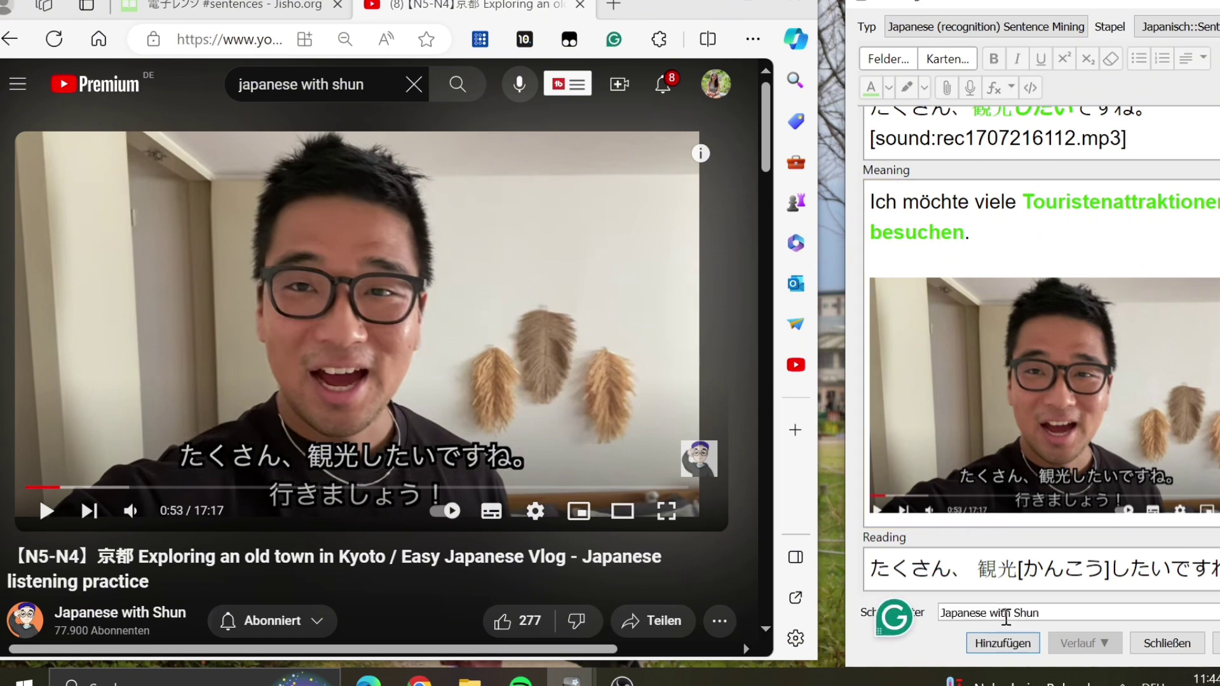
click(1018, 646)
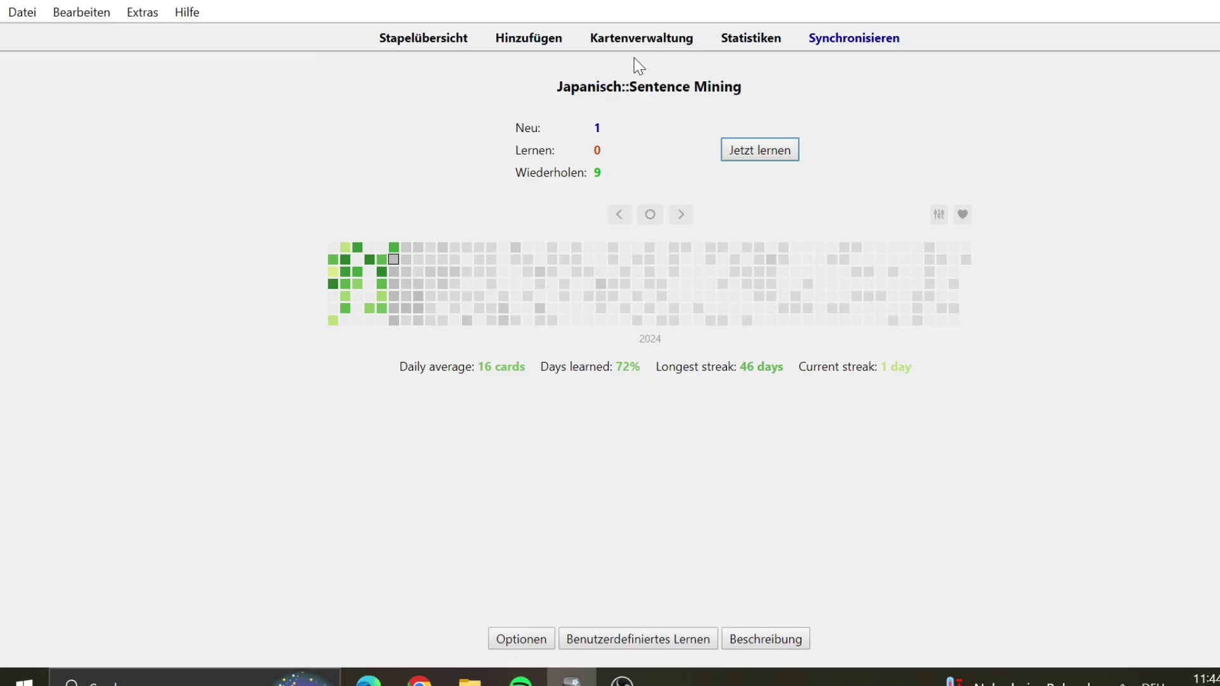
Open the new たくさん、観光したいですね。 card in the card browser and preview its front and back.
key(b)
key(ctrl+shift+p)
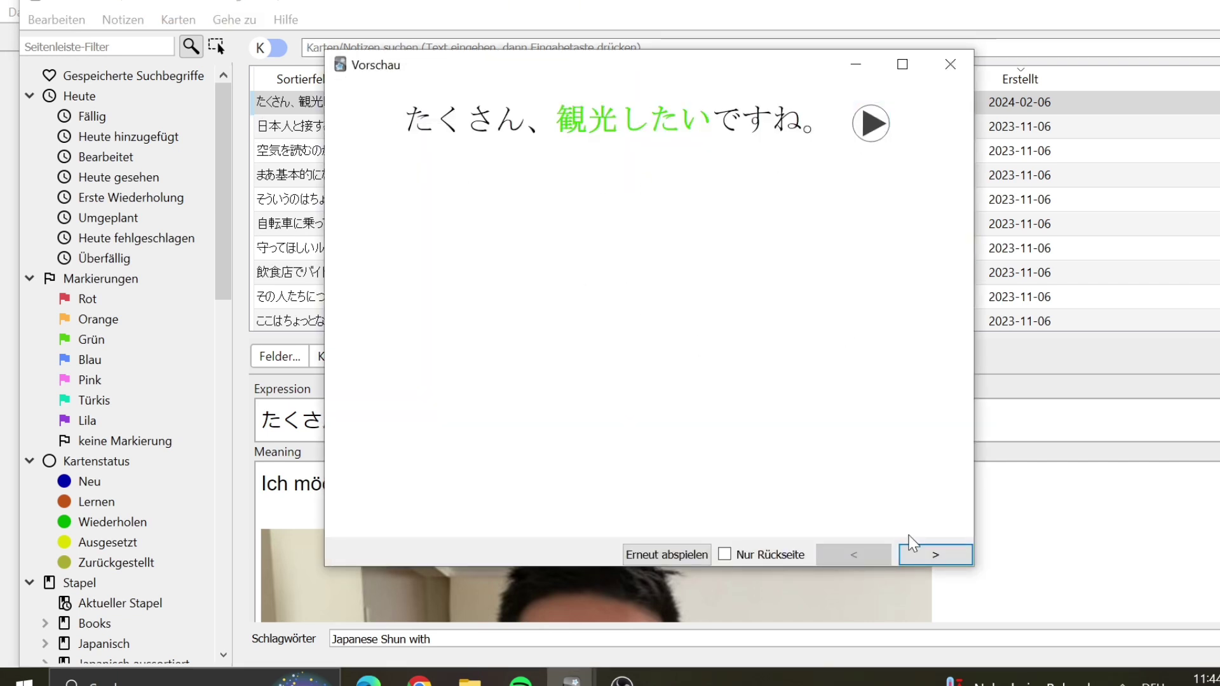
click(924, 545)
scroll(595, 277, down, 1)
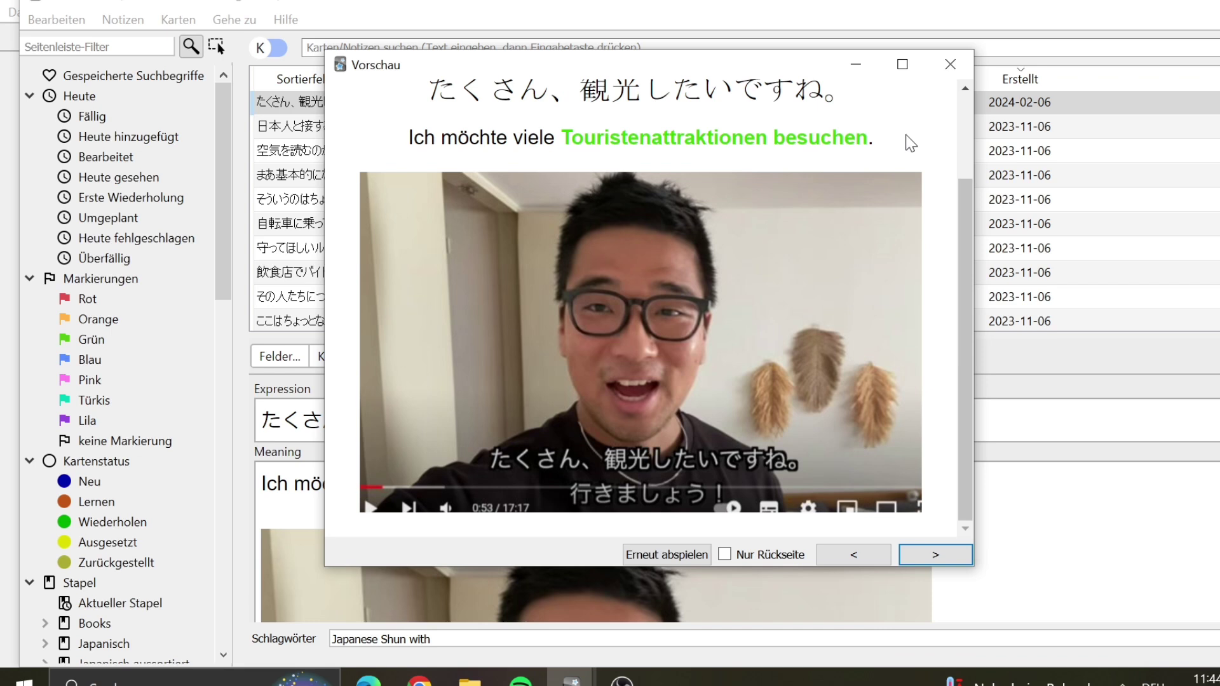
scroll(911, 144, up, 3)
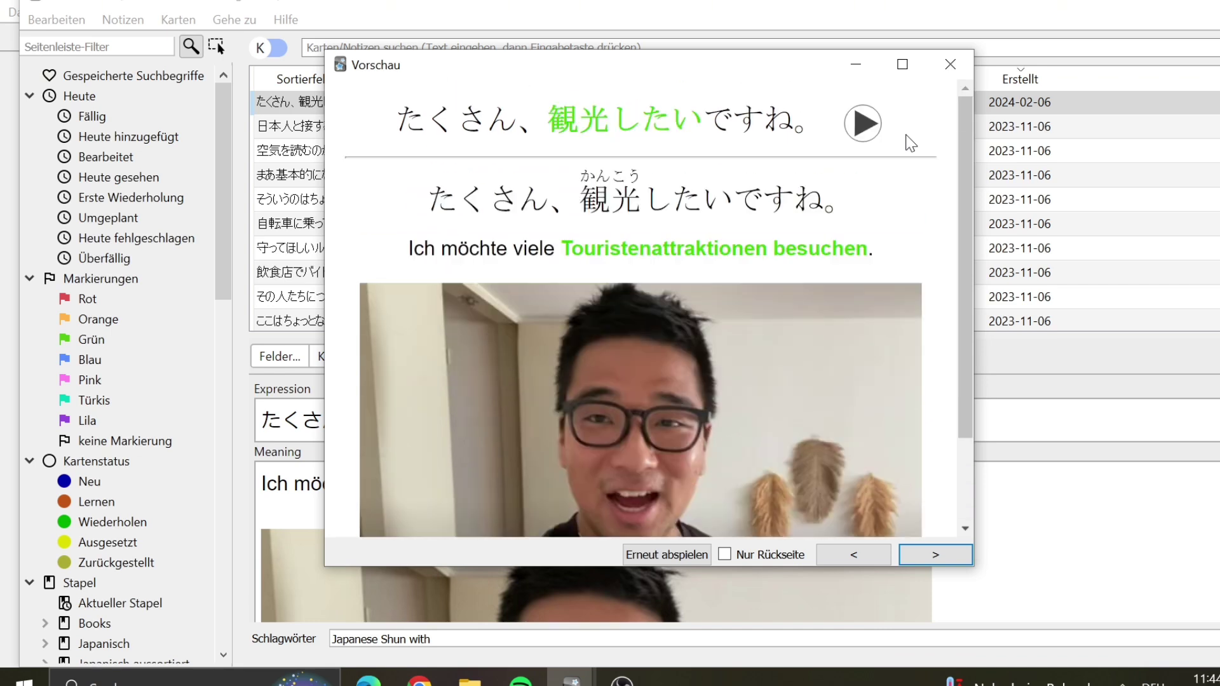
Close the preview and the card browser, and return to the overview of all decks.
click(952, 61)
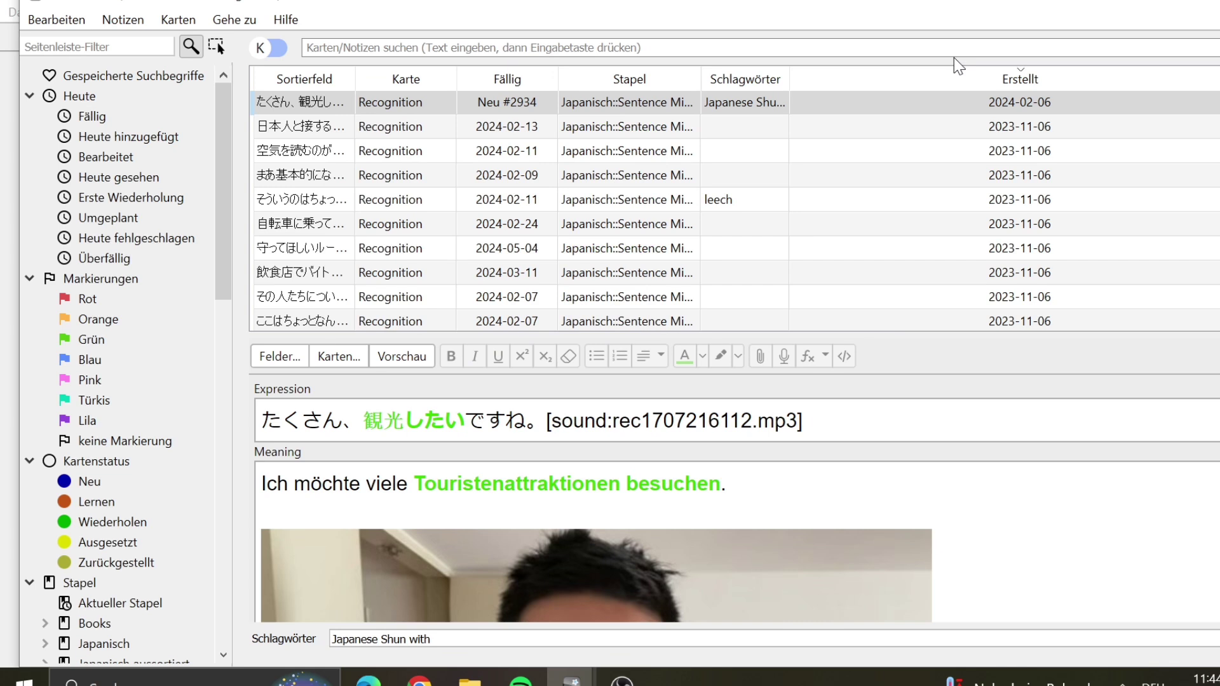
click(1203, 4)
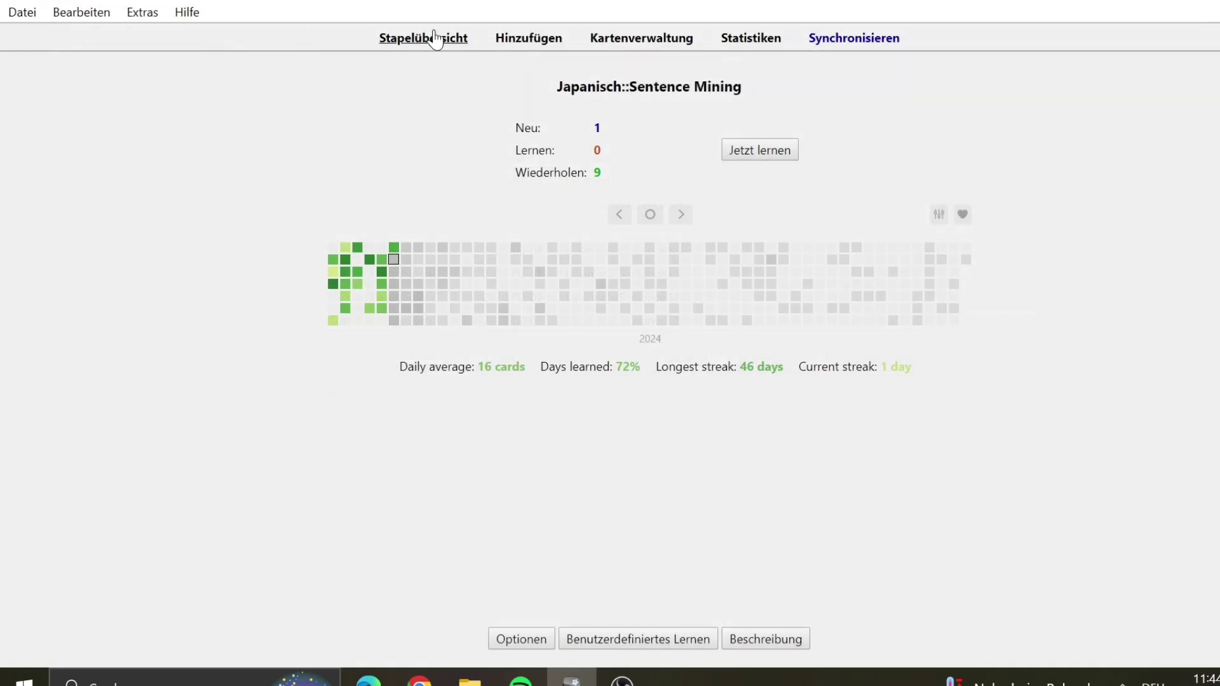
click(435, 39)
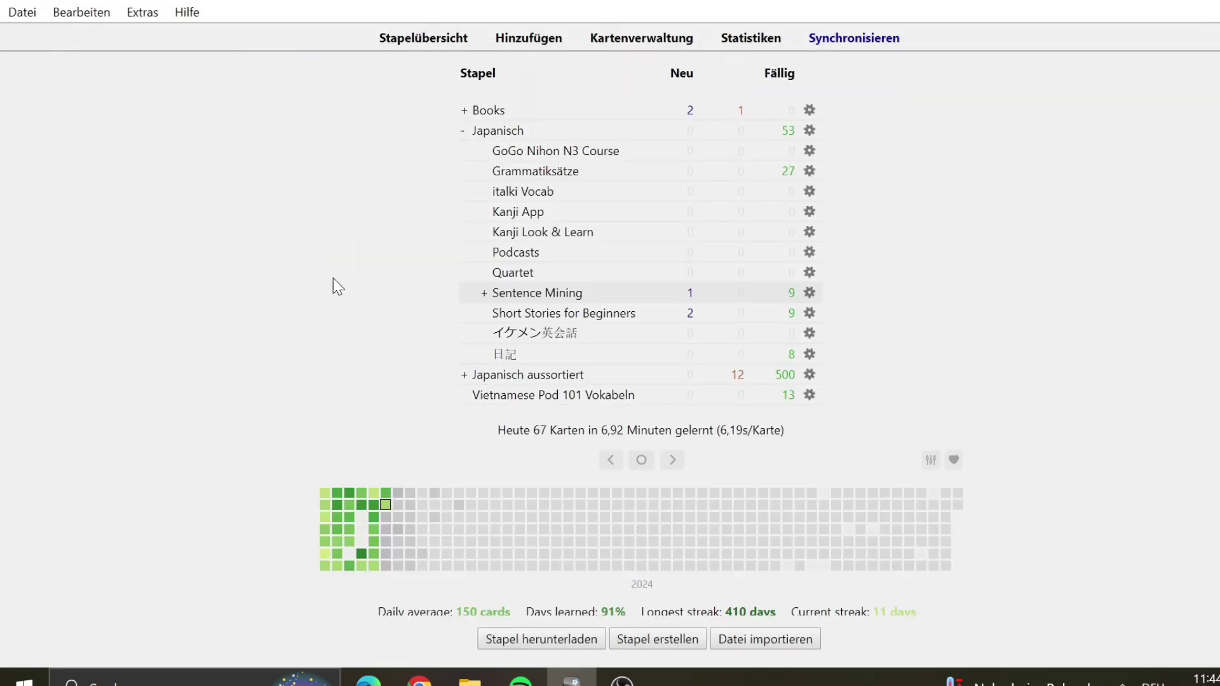